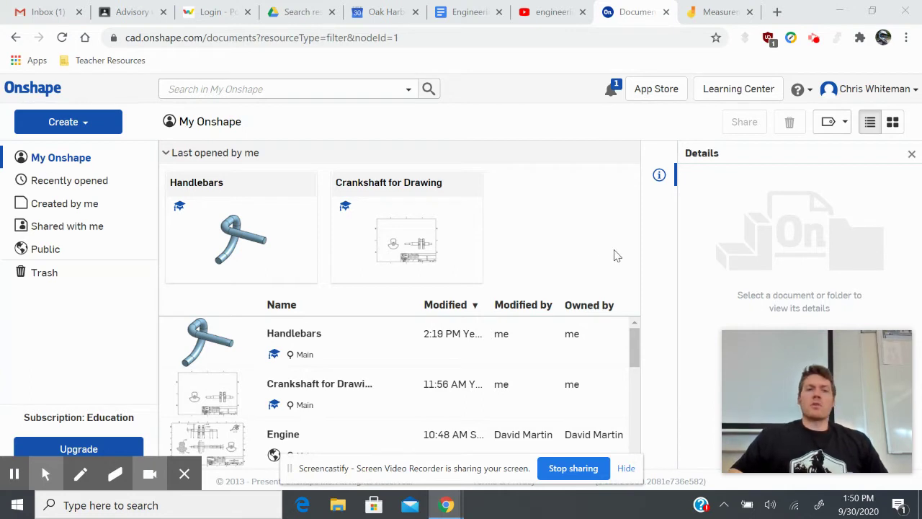
# Step: Create a new document named "Table Stick Frame"
pyautogui.click(81, 123)
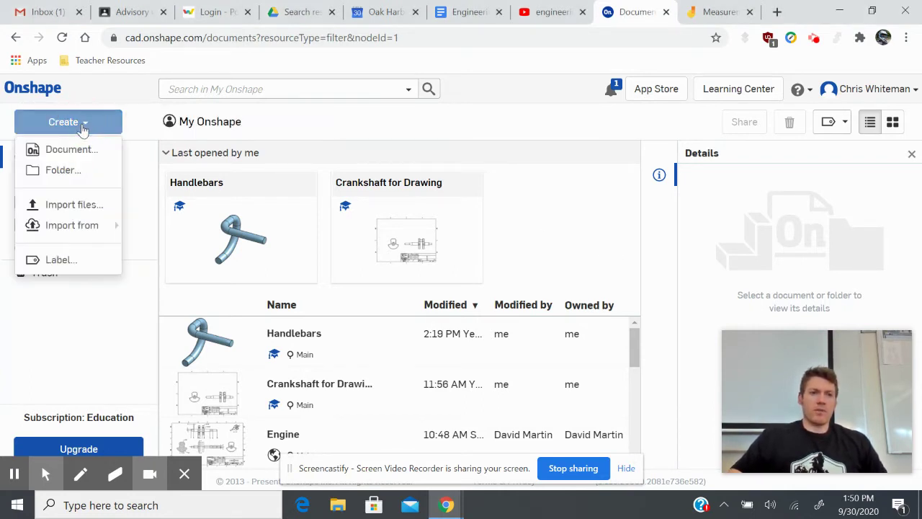
pyautogui.click(85, 154)
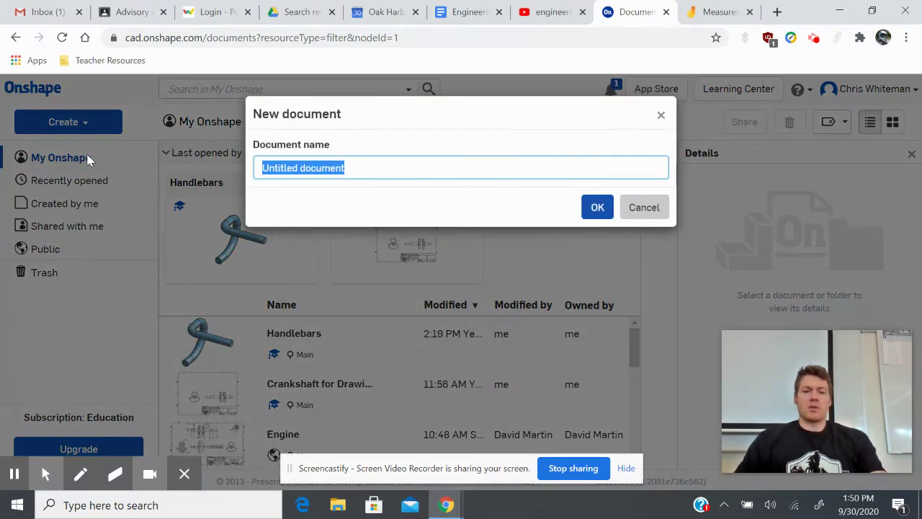
pyautogui.write('Table St')
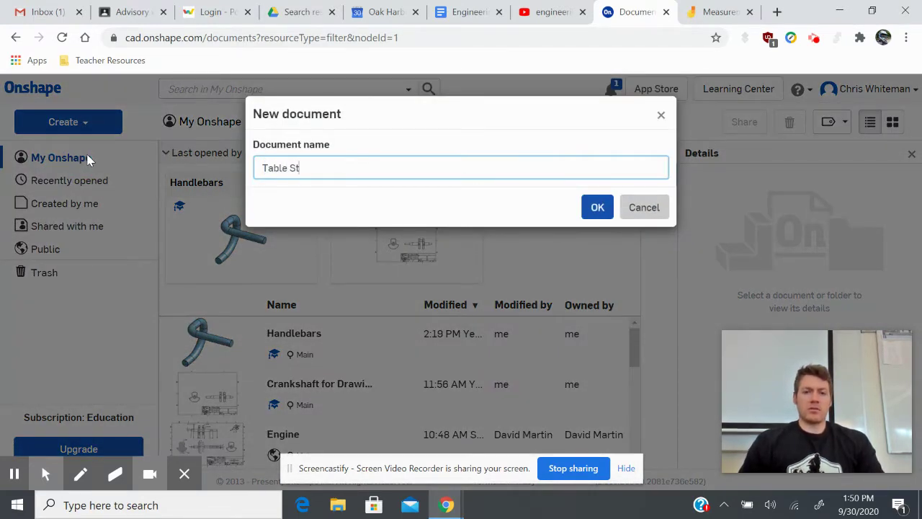
pyautogui.write('ick Frame')
pyautogui.press('Return')
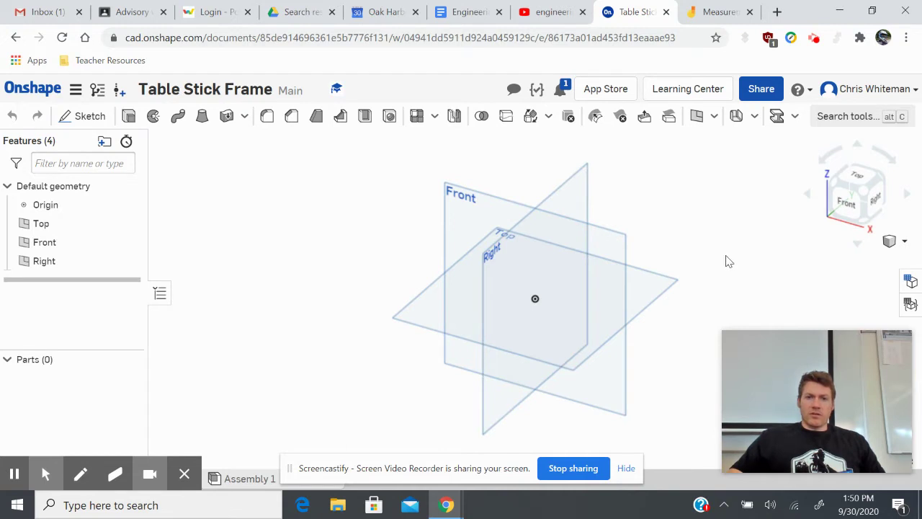
pyautogui.click(633, 468)
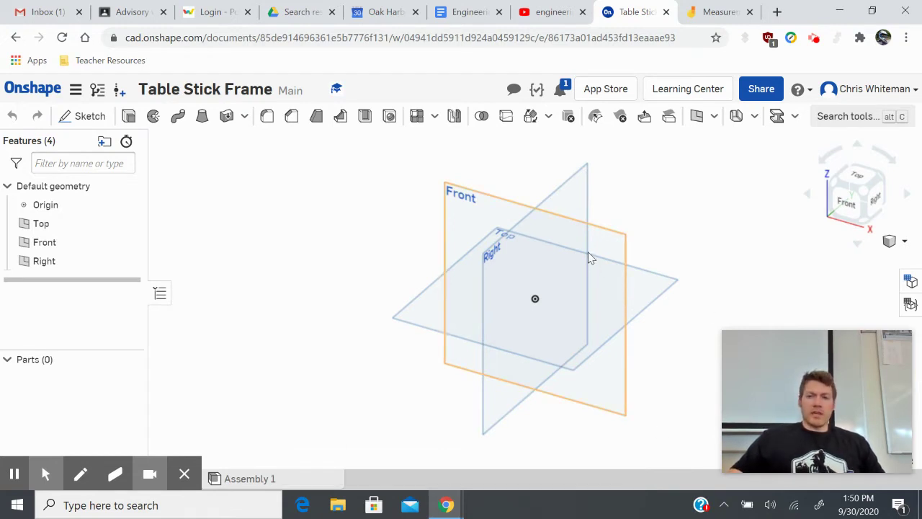
# Step: Sketch an open three-line frame on the Front plane starting up from the origin, about 2.04 in tall and 2.48 in wide
pyautogui.click(506, 204)
pyautogui.click(75, 119)
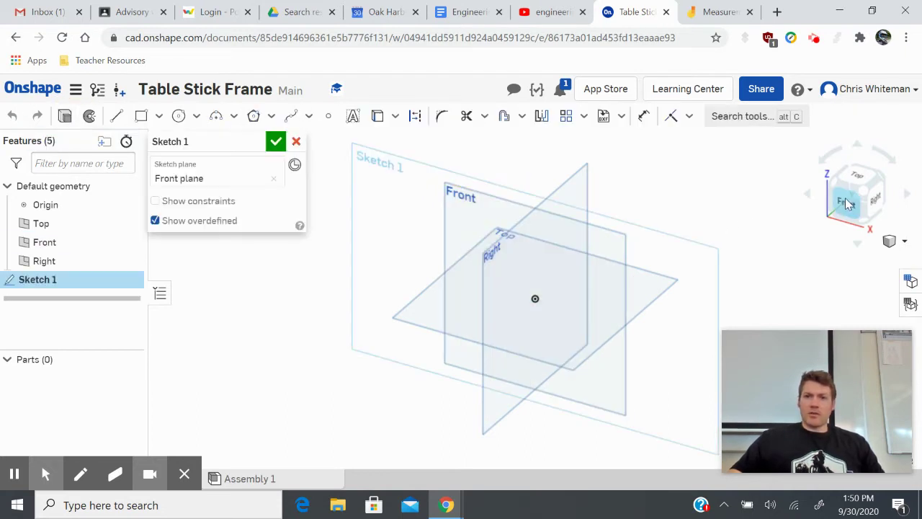
pyautogui.click(844, 200)
pyautogui.click(116, 116)
pyautogui.click(535, 300)
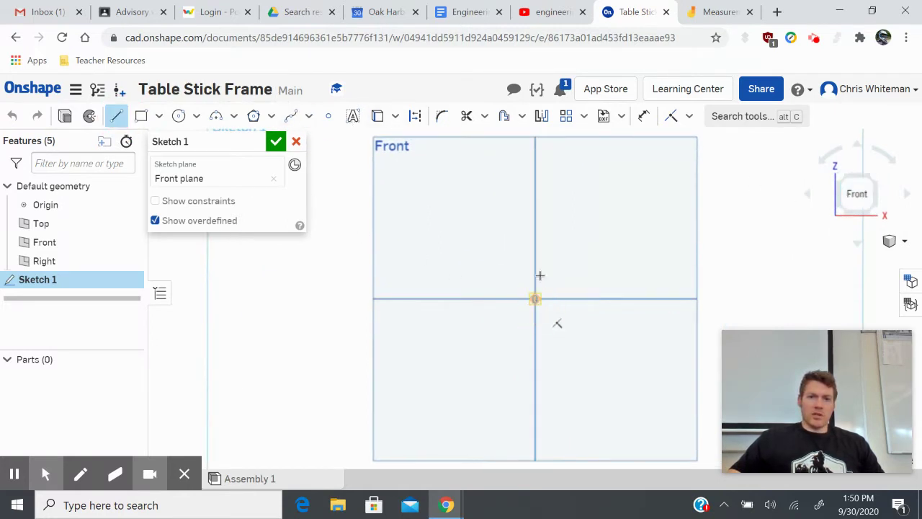
pyautogui.click(536, 189)
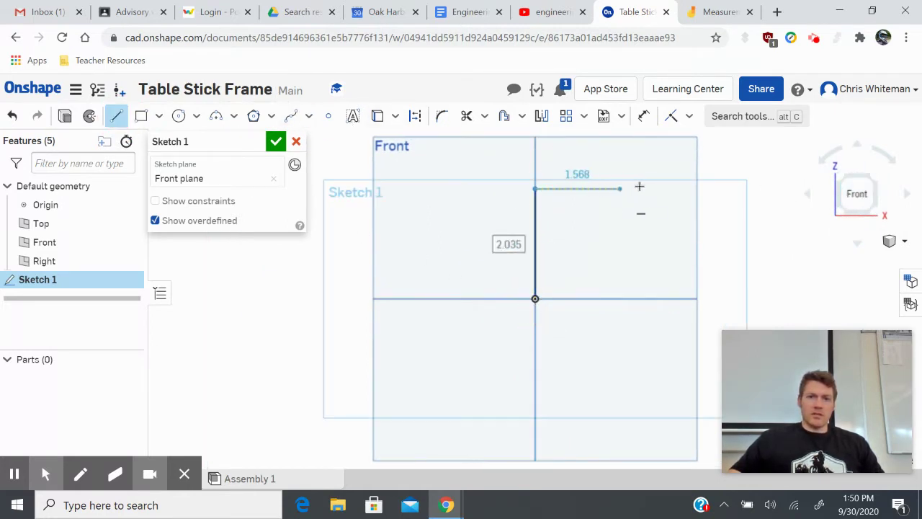
pyautogui.click(669, 191)
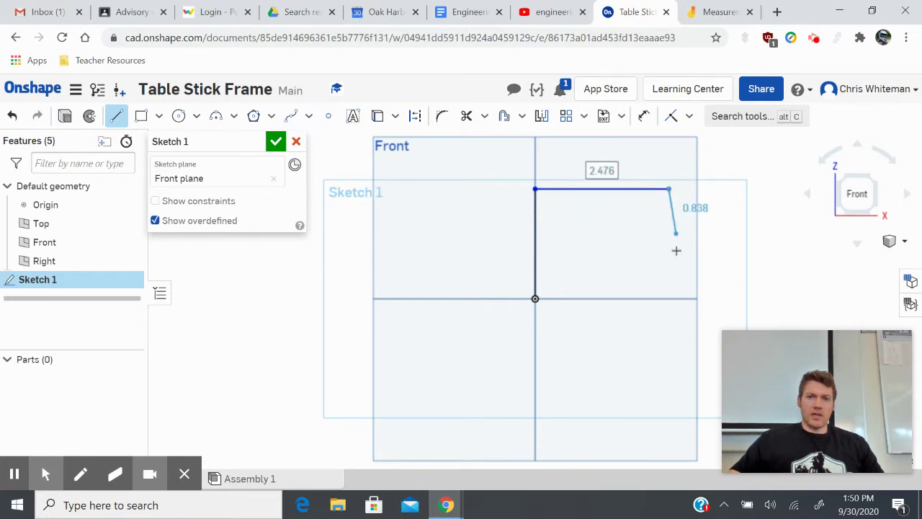
pyautogui.click(670, 296)
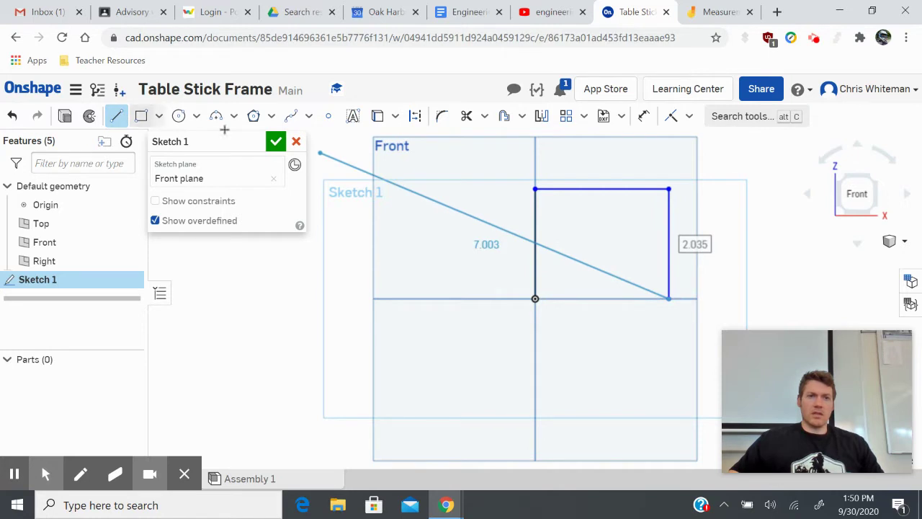
pyautogui.press('Escape')
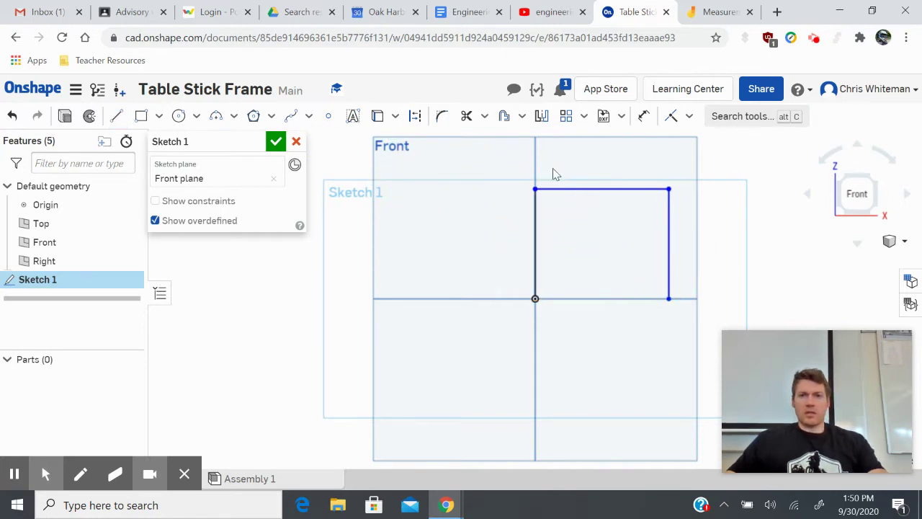
# Step: Dimension the frame's left vertical line to 36 in
pyautogui.click(644, 116)
pyautogui.click(537, 220)
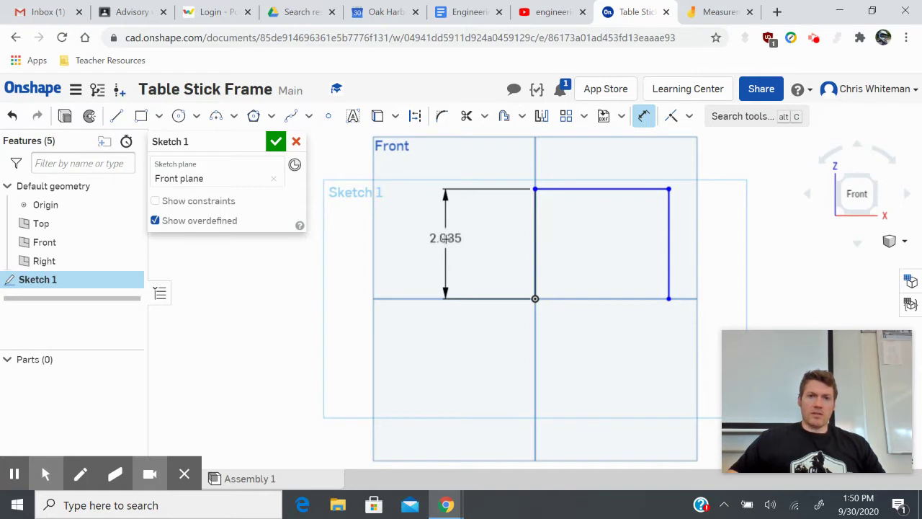
pyautogui.click(447, 239)
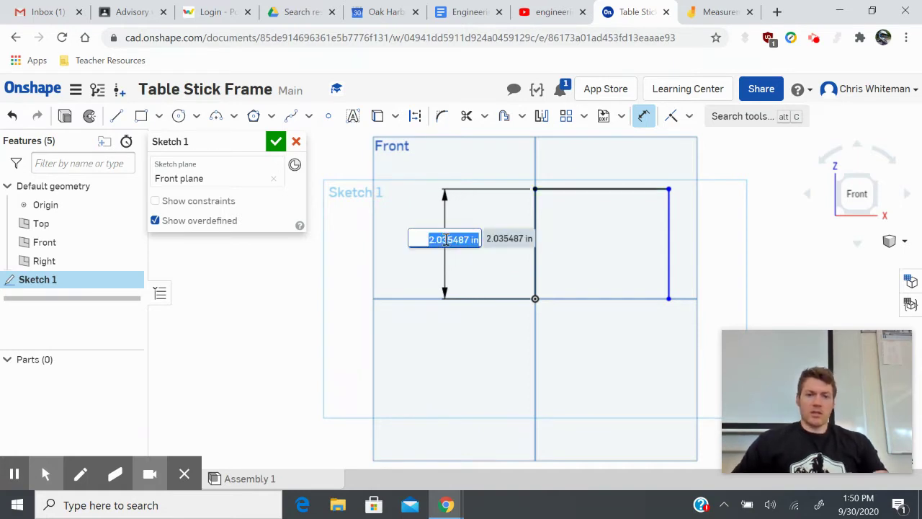
pyautogui.write('36')
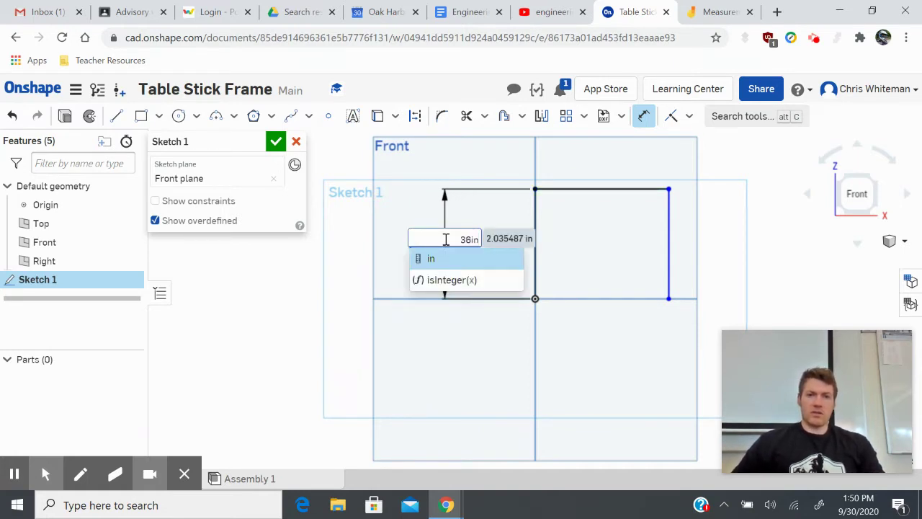
pyautogui.press('Return')
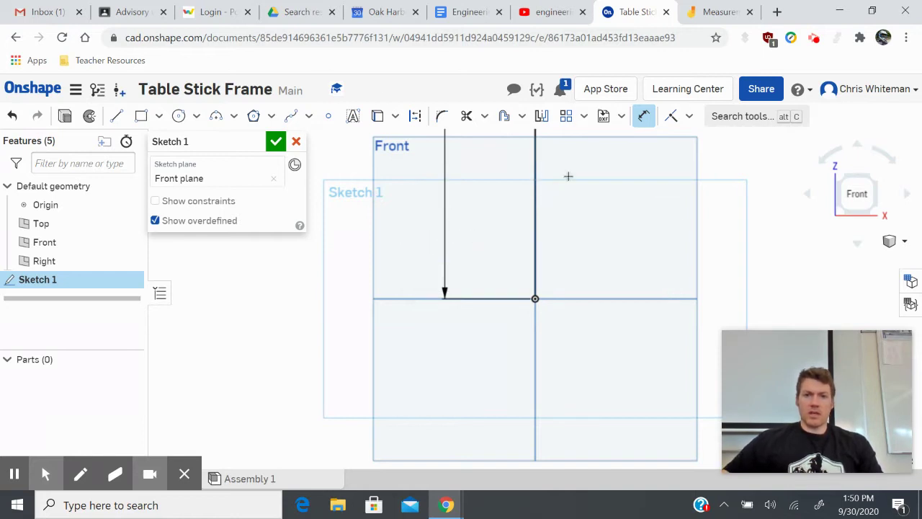
# Step: Add a driven length dimension to the frame's right vertical line
pyautogui.scroll(-6, 627, 196)
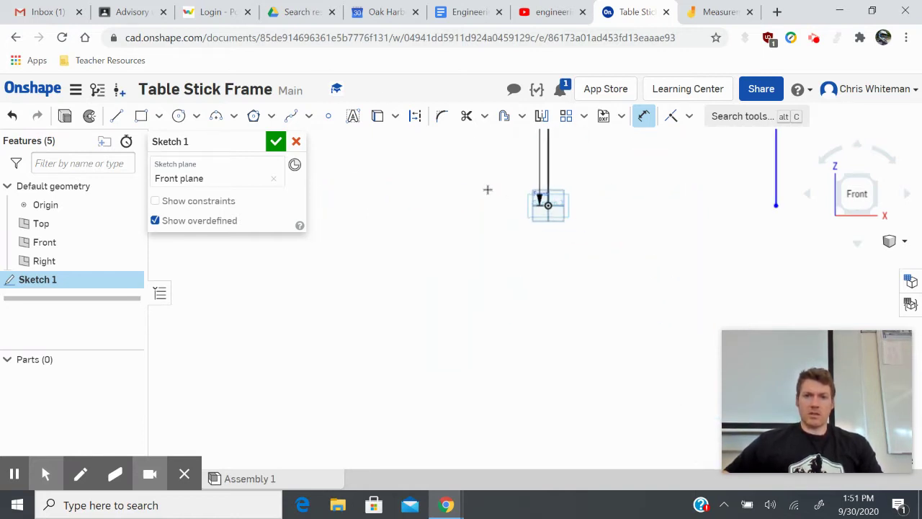
pyautogui.scroll(-3, 488, 189)
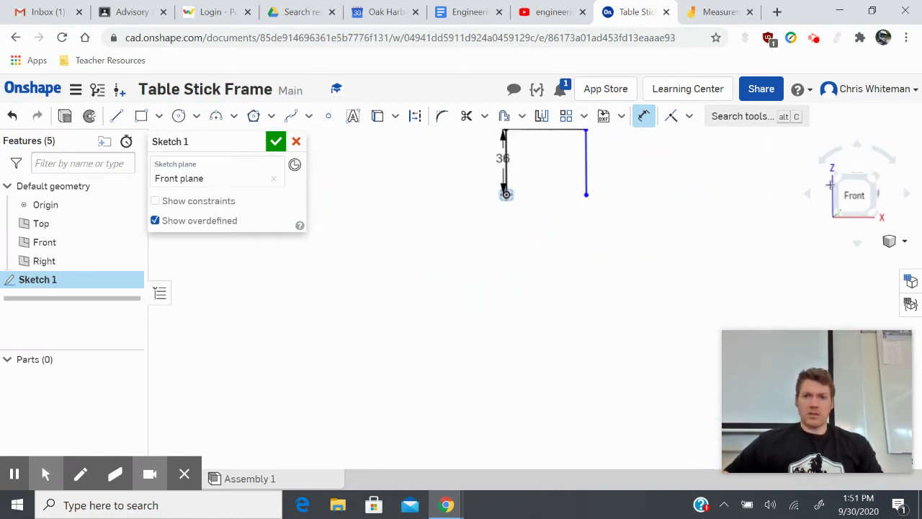
pyautogui.click(852, 191)
pyautogui.click(795, 216)
pyautogui.click(838, 273)
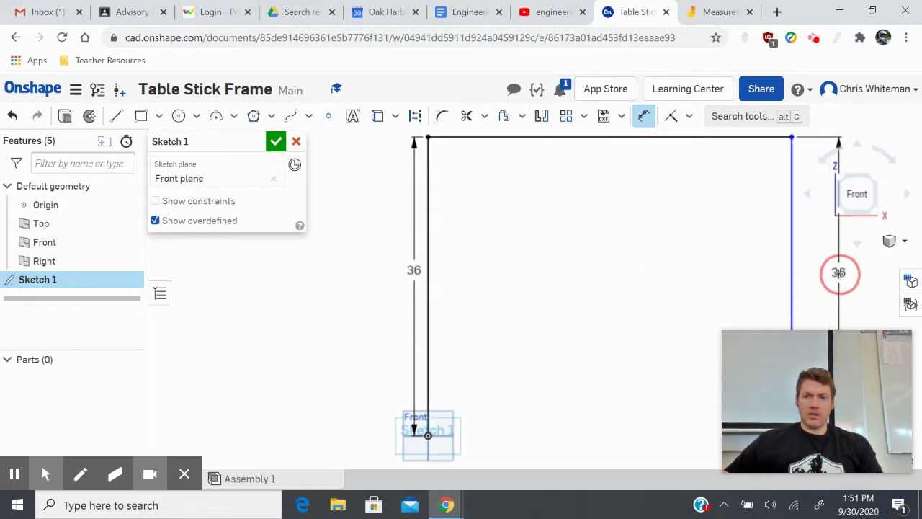
pyautogui.press('Return')
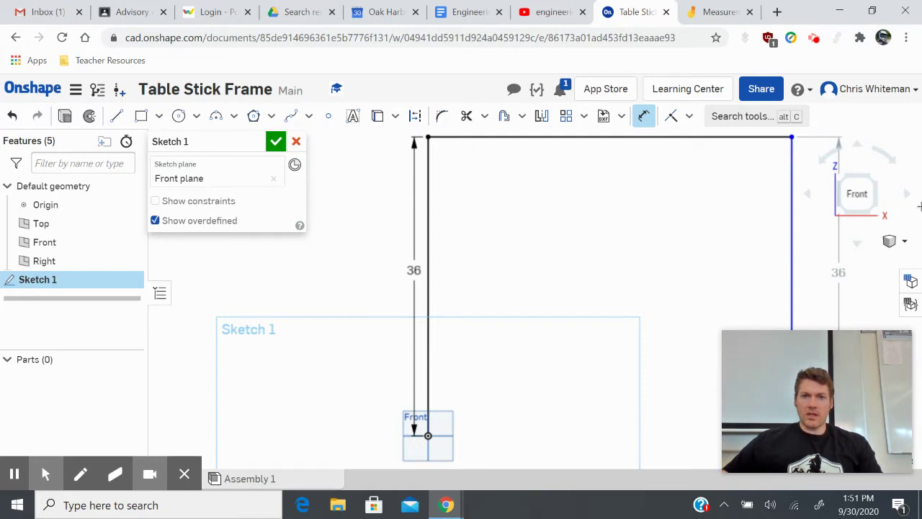
# Step: Dimension the frame's top horizontal line to 40 in and finish the sketch
pyautogui.scroll(2, 601, 206)
pyautogui.scroll(-5, 554, 191)
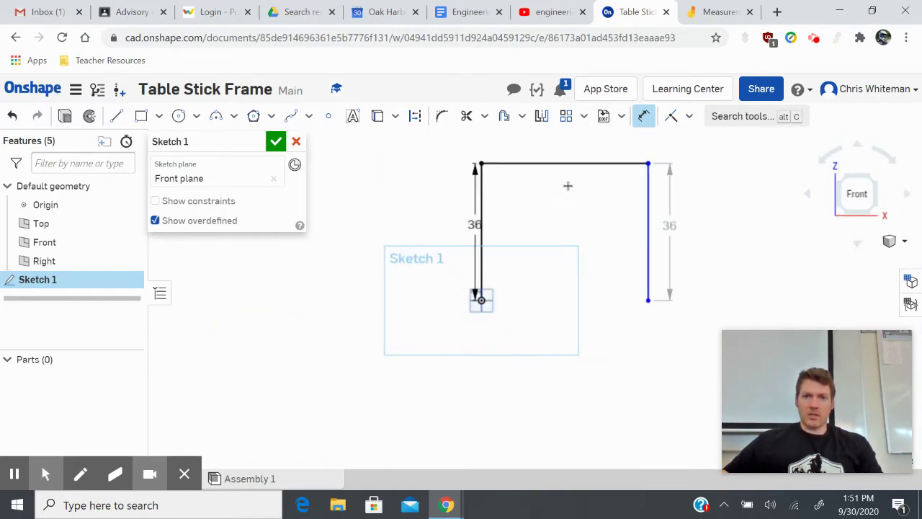
pyautogui.click(571, 165)
pyautogui.click(571, 147)
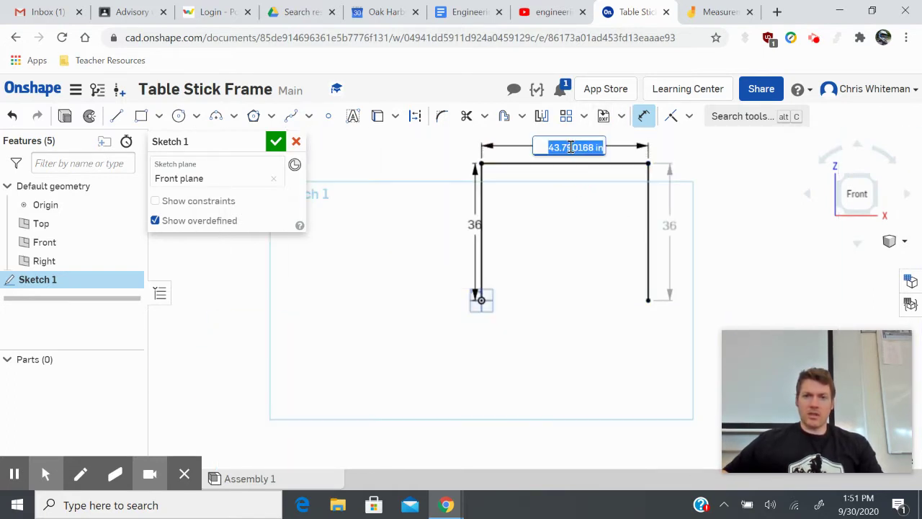
pyautogui.write('40')
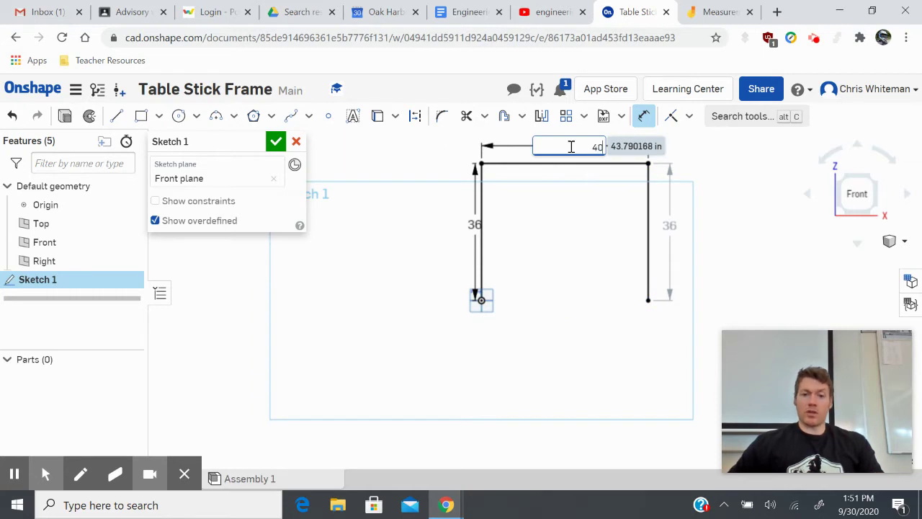
pyautogui.write('i')
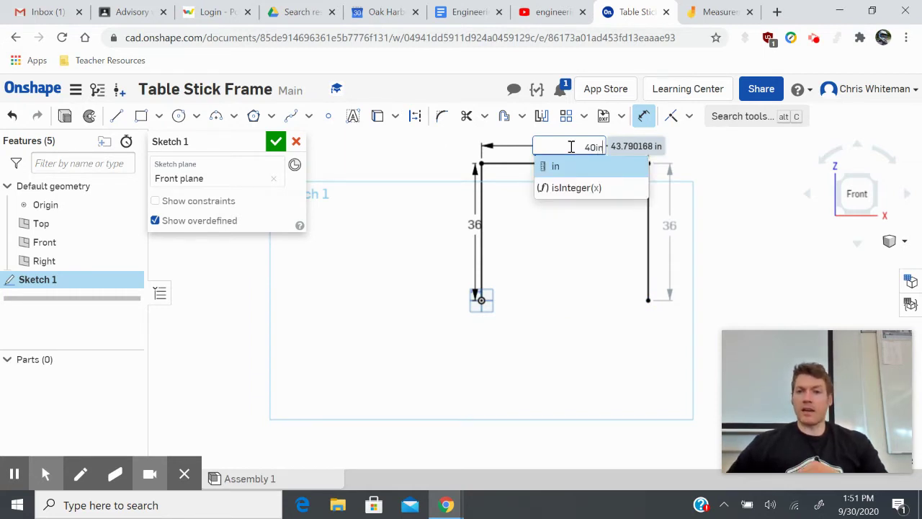
pyautogui.write('n')
pyautogui.press('Return')
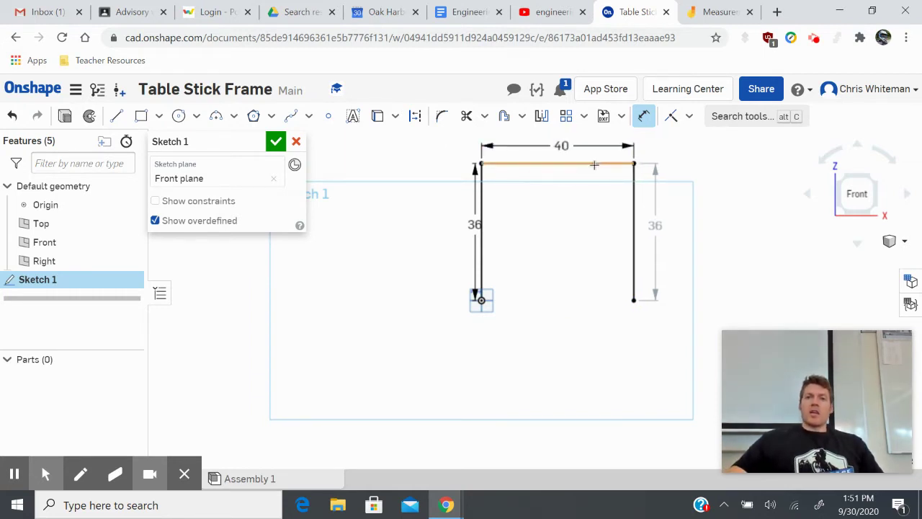
pyautogui.click(276, 143)
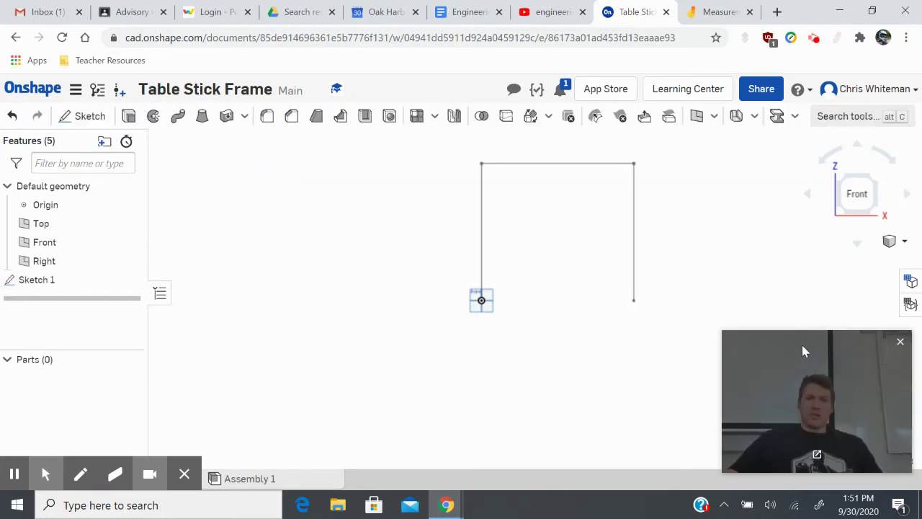
# Step: Create a construction plane offset 6 ft from the Front plane
pyautogui.moveTo(662, 235); pyautogui.dragTo(637, 253, button='right')
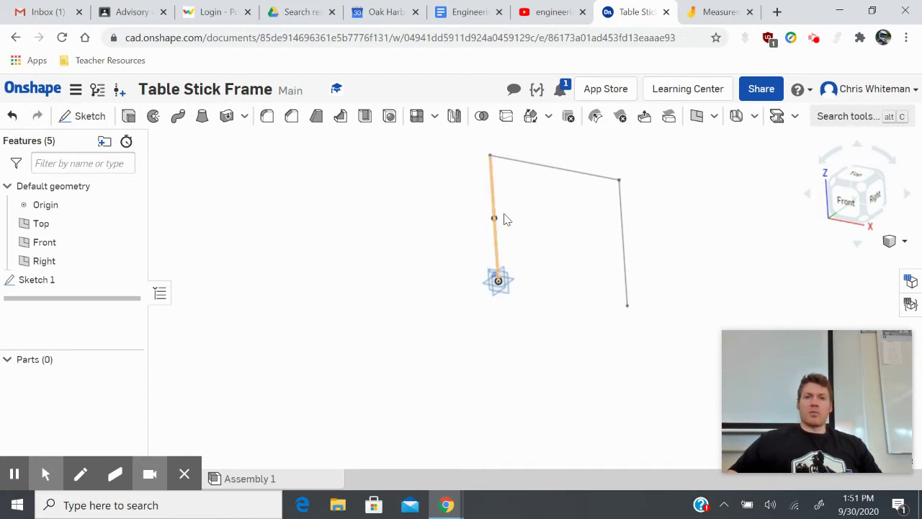
pyautogui.scroll(-2, 508, 276)
pyautogui.scroll(3, 512, 277)
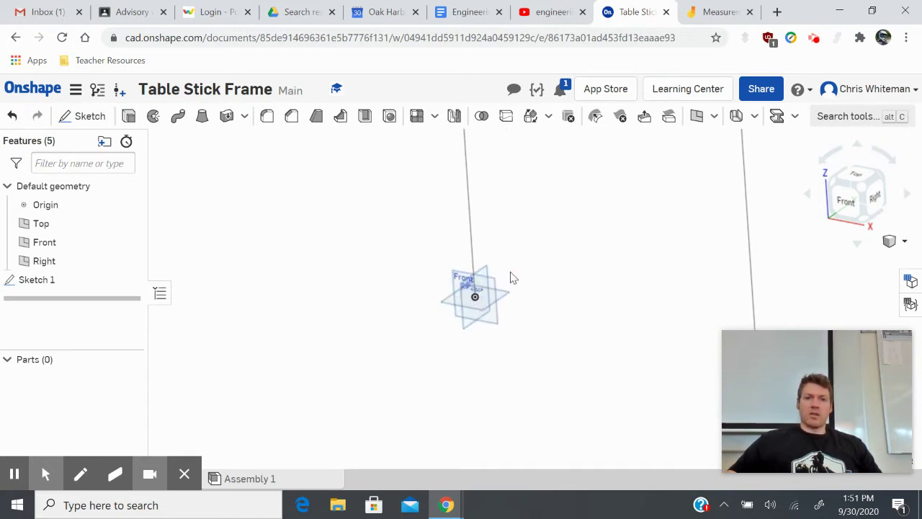
pyautogui.click(486, 293)
pyautogui.scroll(-4, 407, 243)
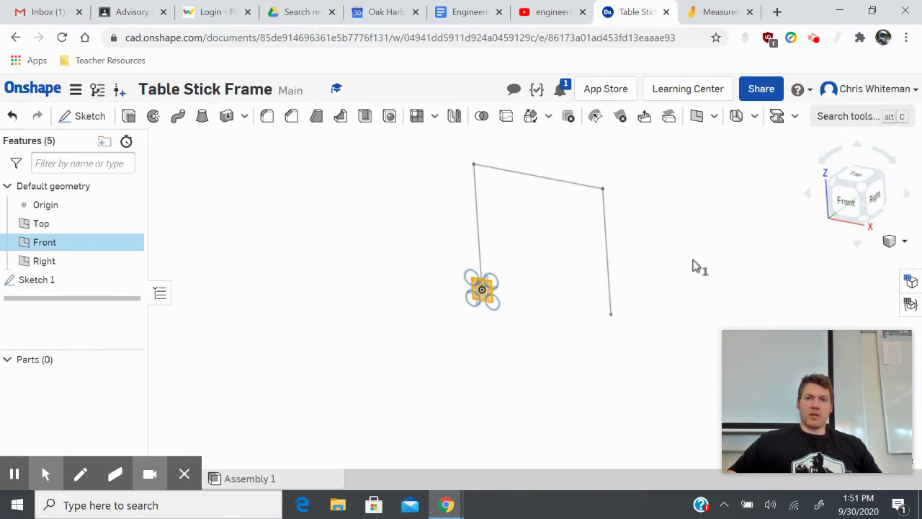
pyautogui.click(713, 116)
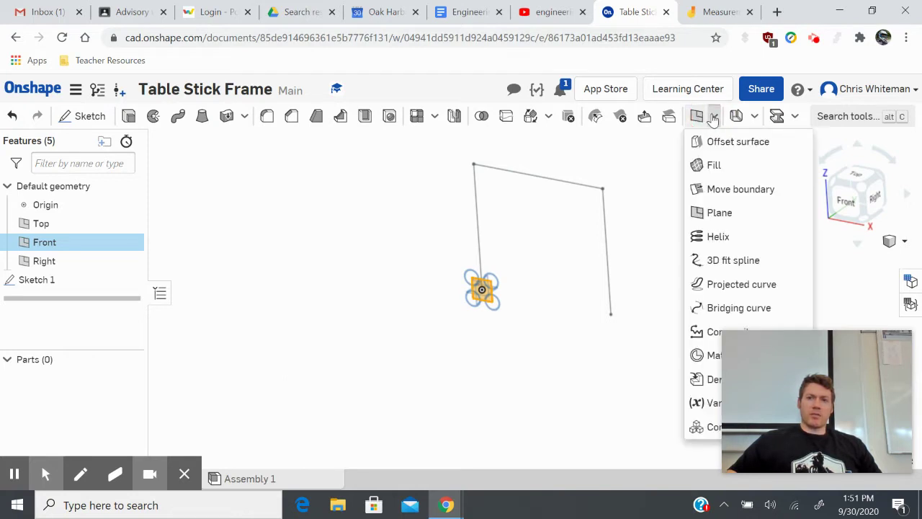
pyautogui.click(717, 211)
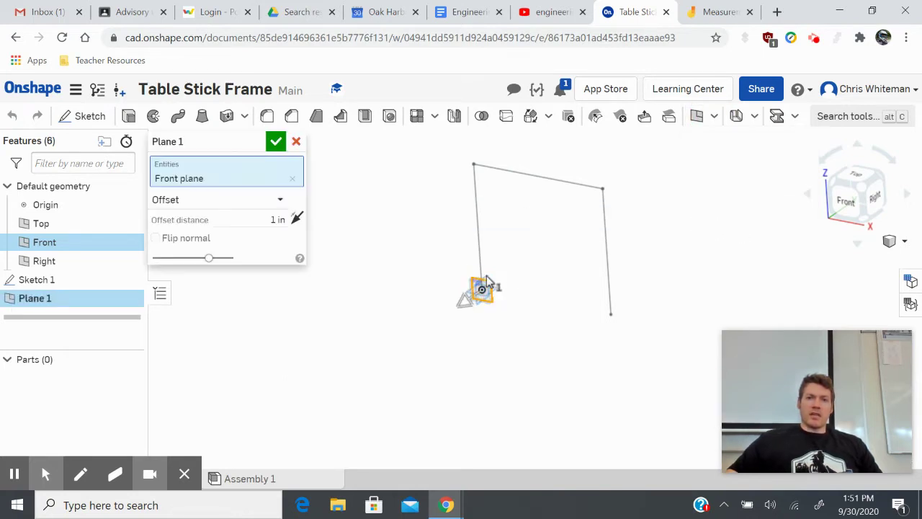
pyautogui.click(278, 219)
pyautogui.write('6ft')
pyautogui.press('Return')
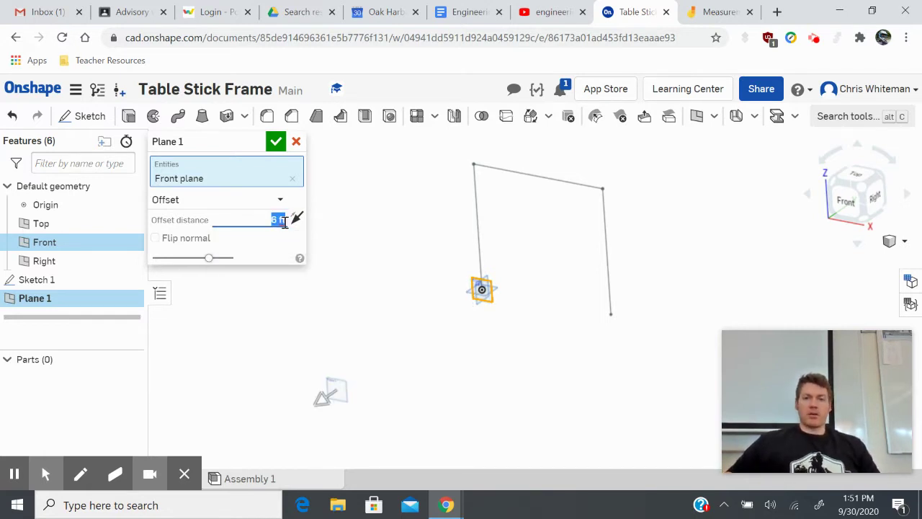
pyautogui.click(276, 142)
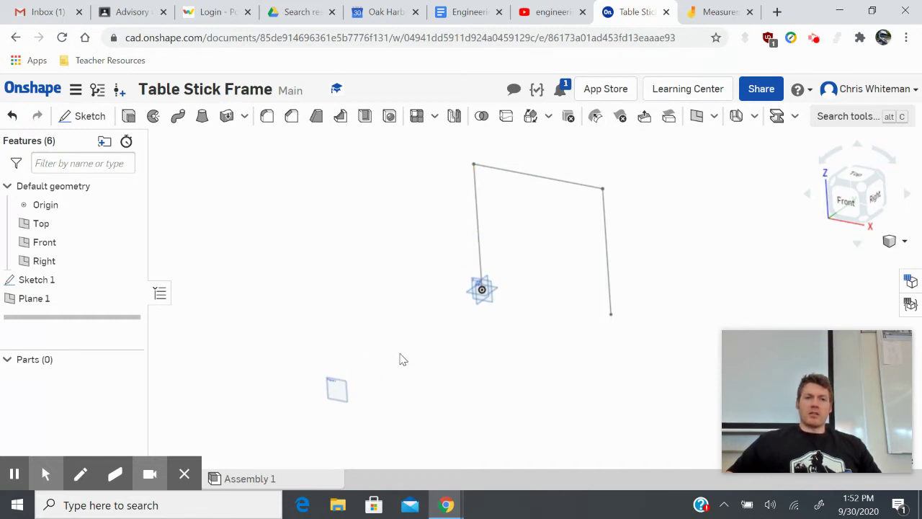
# Step: Sketch on the 6 ft offset plane, projecting the first end frame's two verticals and top line onto it, and finish the sketch
pyautogui.click(346, 391)
pyautogui.click(89, 117)
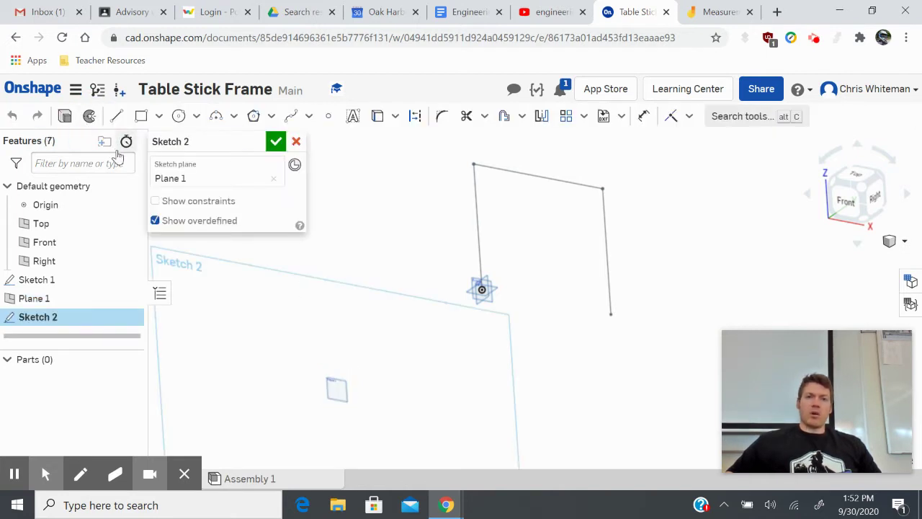
pyautogui.click(378, 118)
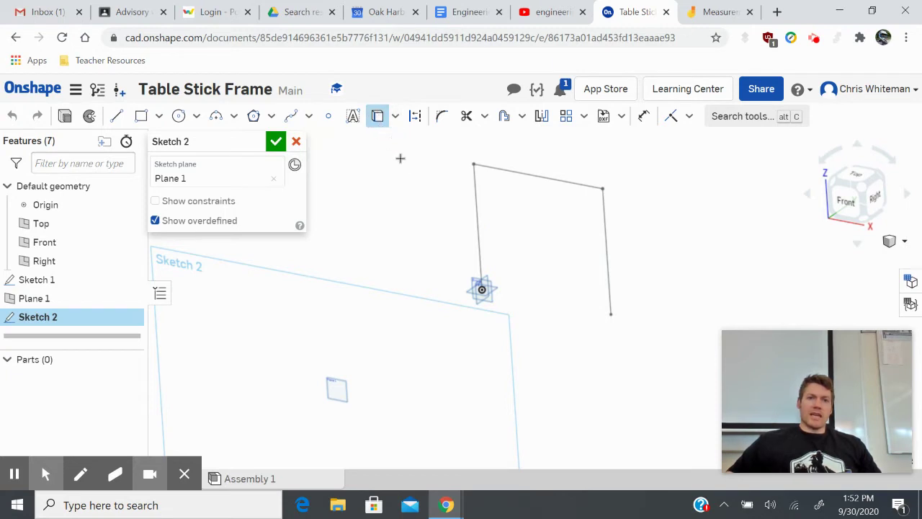
pyautogui.click(475, 179)
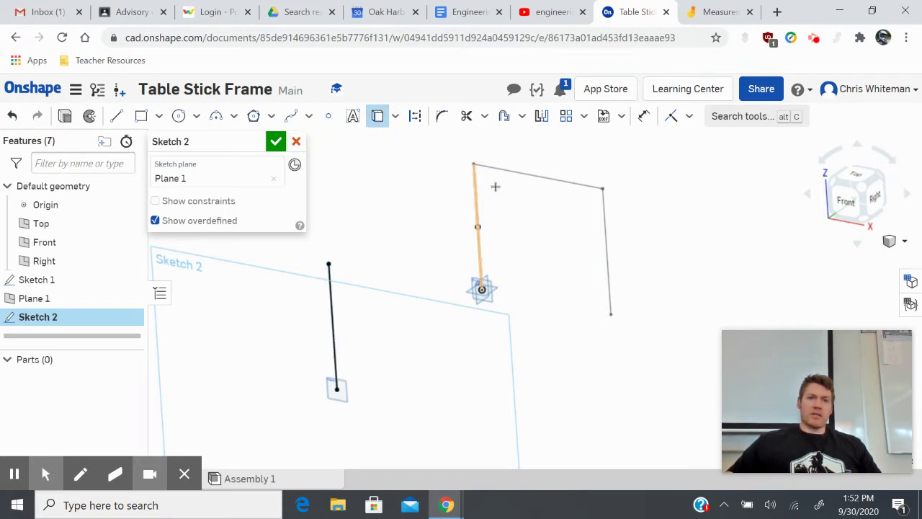
pyautogui.click(515, 175)
pyautogui.click(603, 208)
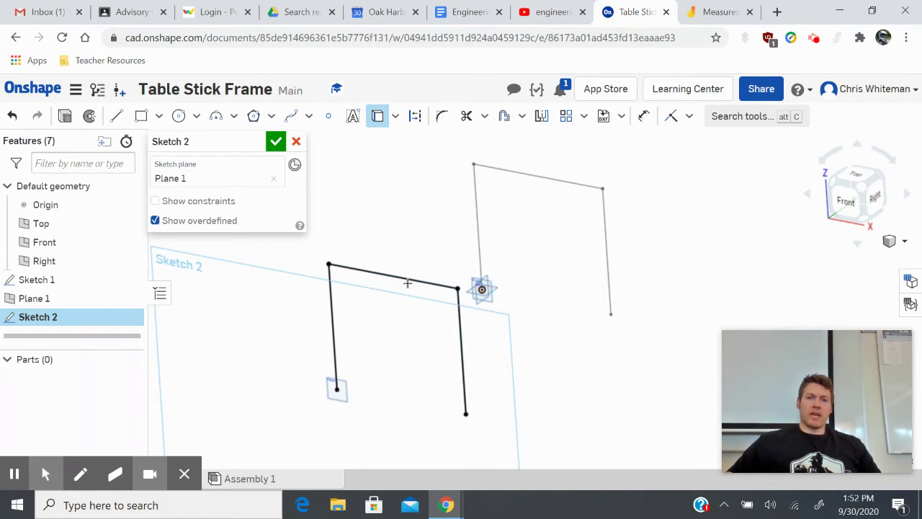
pyautogui.click(846, 200)
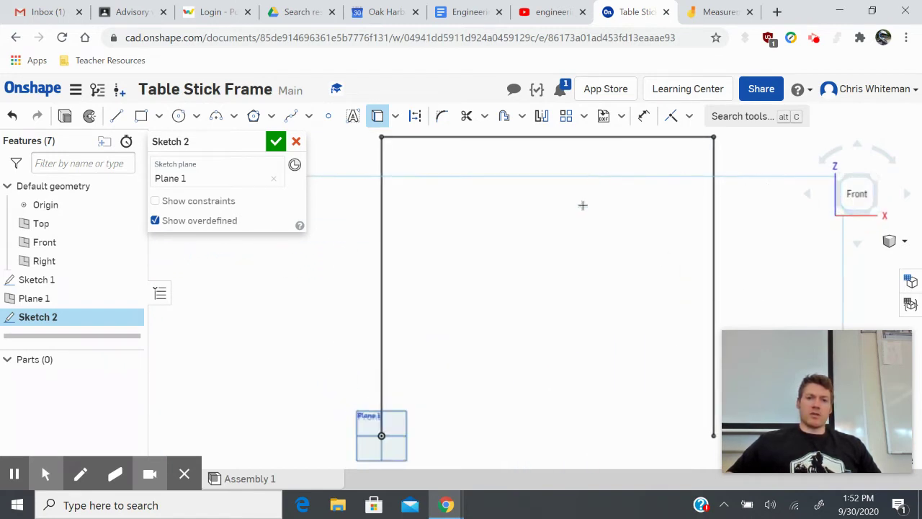
pyautogui.scroll(-3, 571, 203)
pyautogui.moveTo(638, 206)
pyautogui.mouseDown(button='right')
pyautogui.moveTo(624, 214)
pyautogui.moveTo(412, 194)
pyautogui.mouseUp(button='right')
pyautogui.scroll(-5, 411, 193)
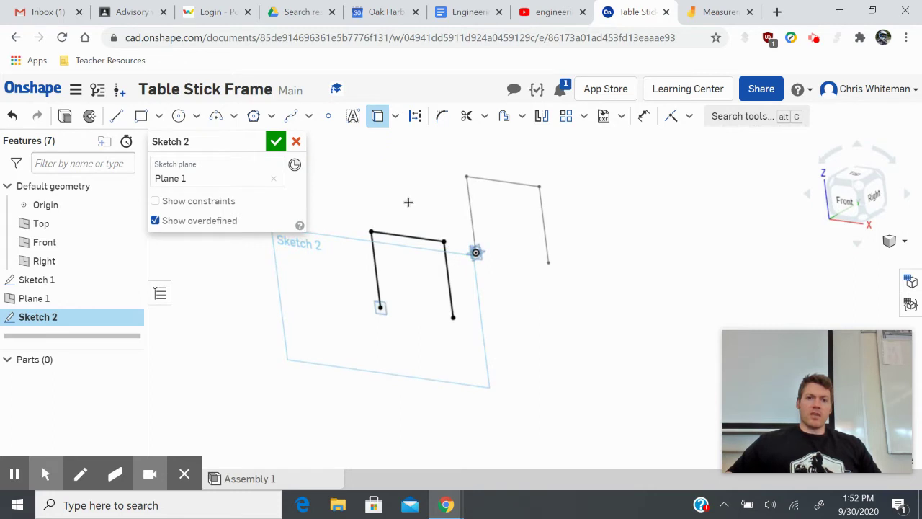
pyautogui.scroll(3, 407, 201)
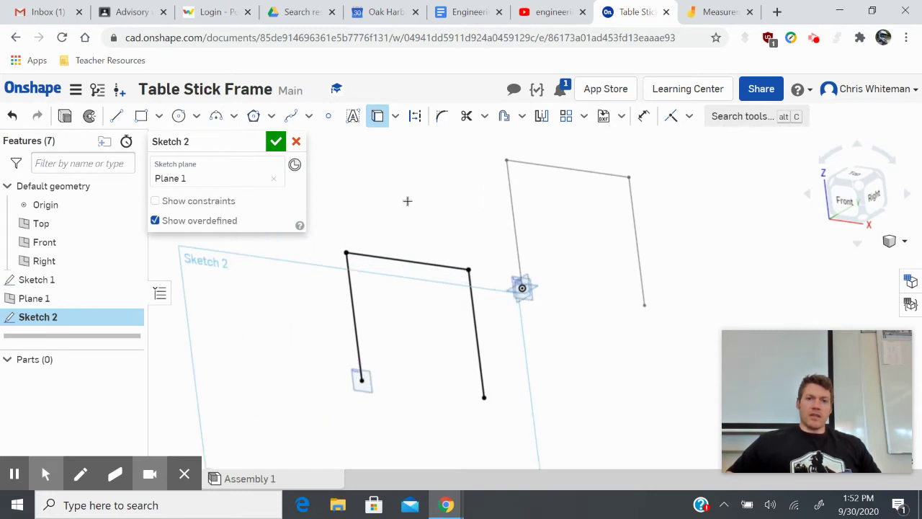
pyautogui.click(275, 144)
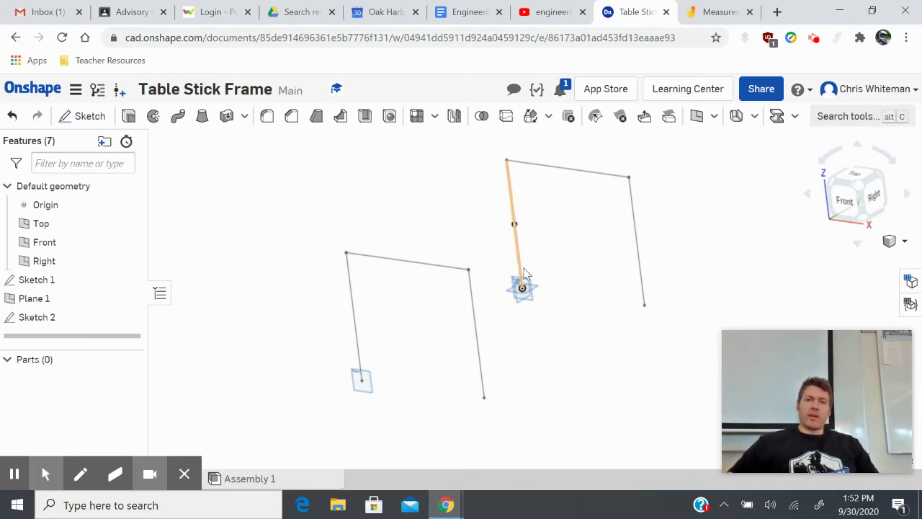
# Step: Create a construction plane offset 36 in from the Top plane
pyautogui.scroll(2, 547, 273)
pyautogui.scroll(-6, 553, 283)
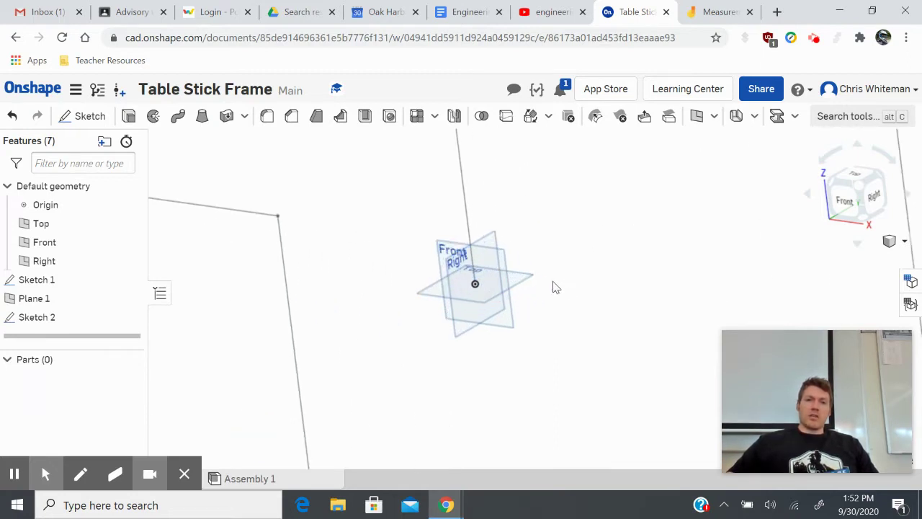
pyautogui.click(531, 281)
pyautogui.scroll(5, 524, 278)
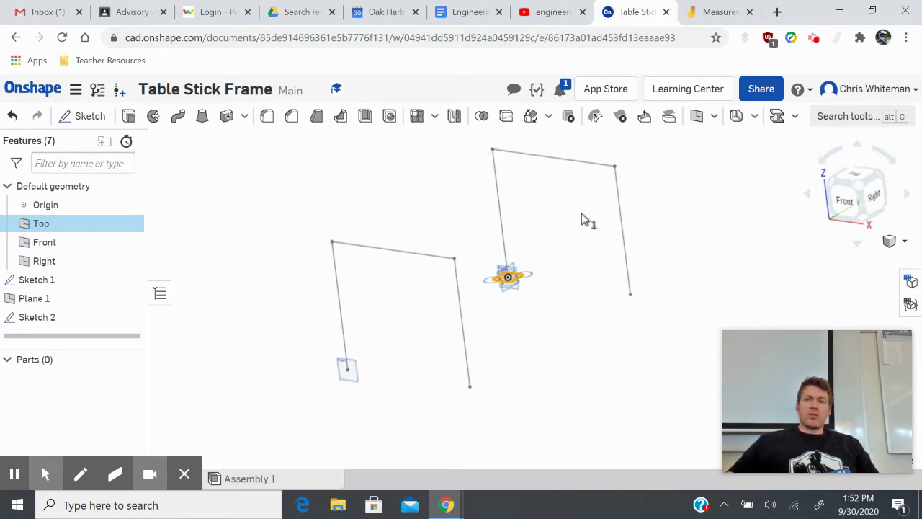
pyautogui.click(697, 123)
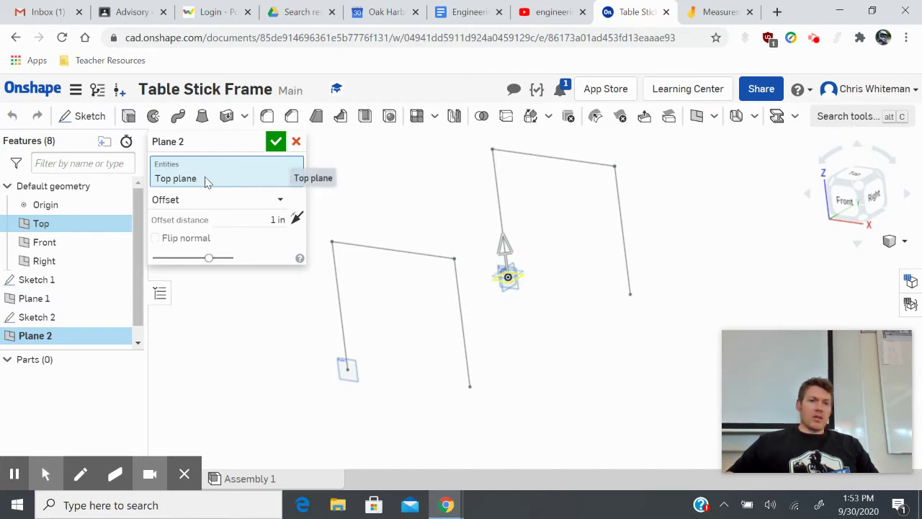
pyautogui.click(278, 220)
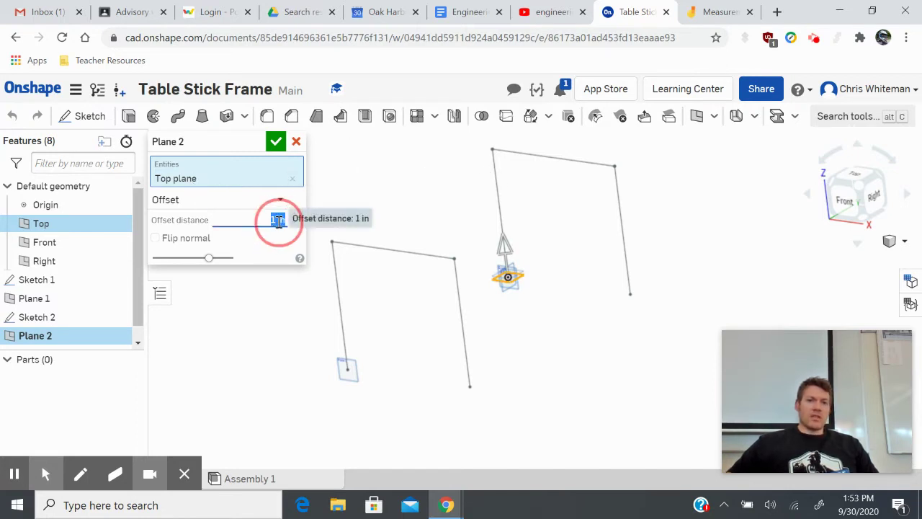
pyautogui.write('3')
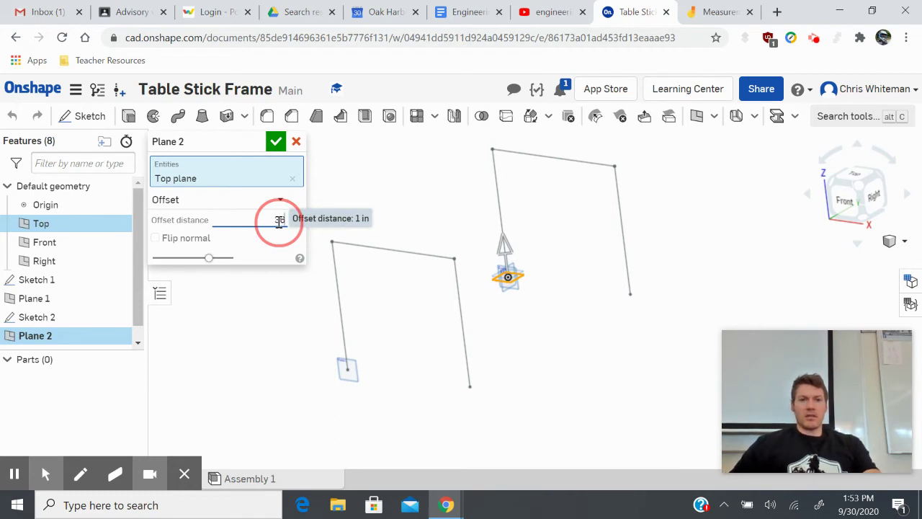
pyautogui.write('6in')
pyautogui.press('Return')
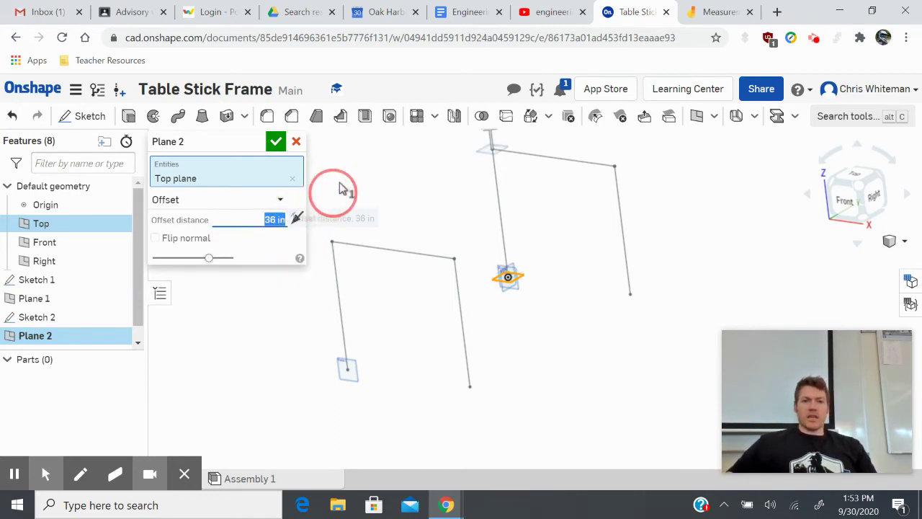
pyautogui.click(283, 147)
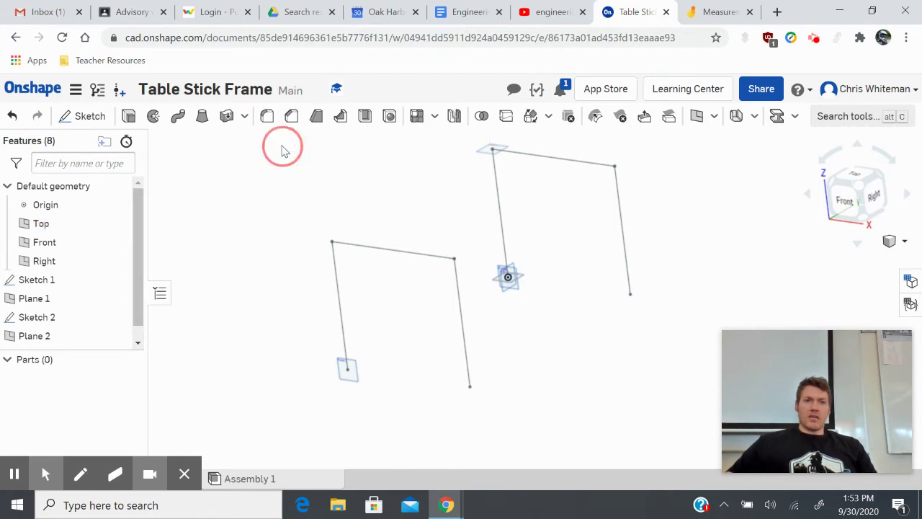
# Step: Start a sketch on the 36 in offset plane and draw a line joining the upper left corners of the two end frames
pyautogui.click(83, 116)
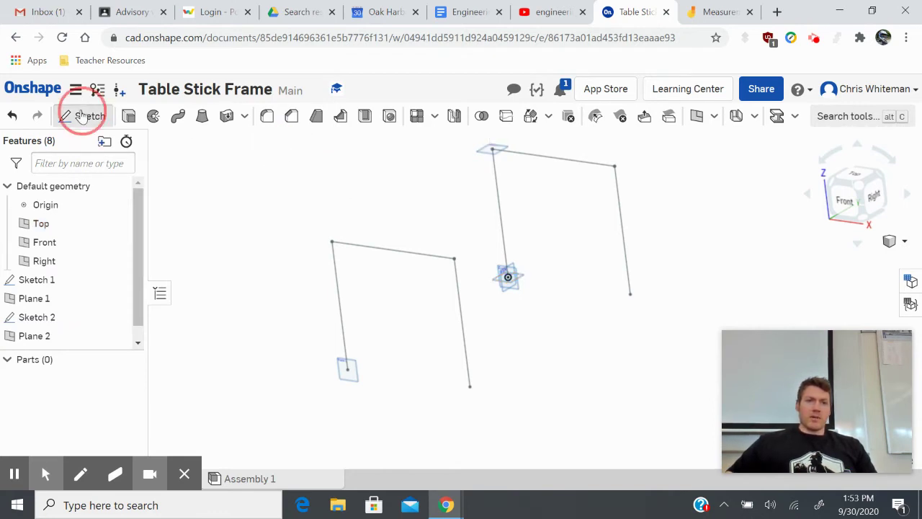
pyautogui.click(589, 145)
pyautogui.click(478, 154)
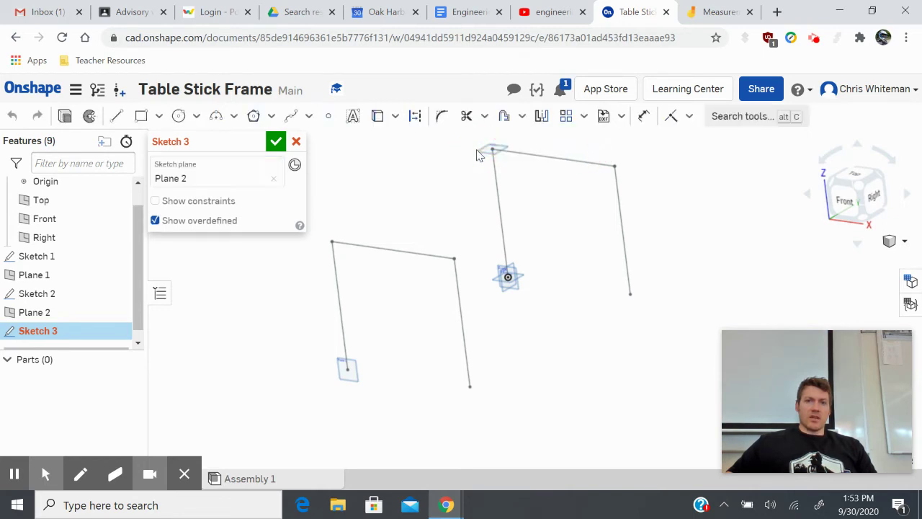
pyautogui.click(118, 117)
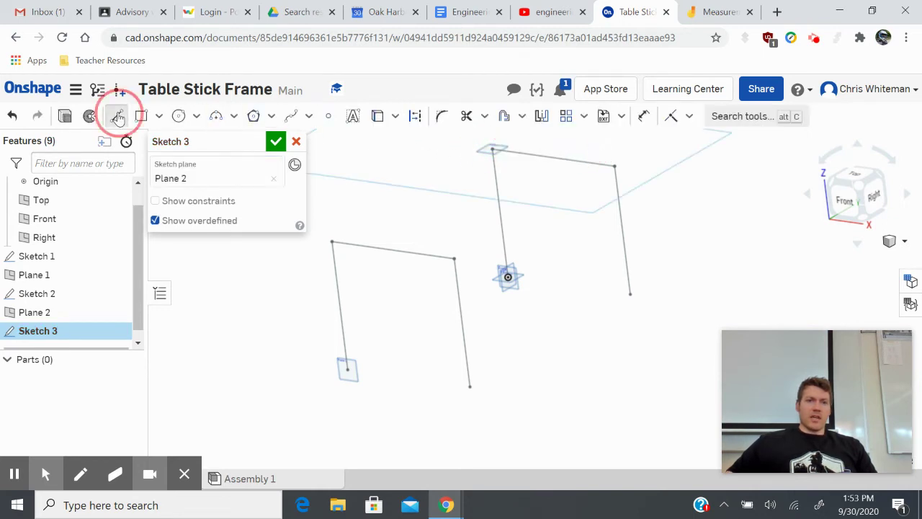
pyautogui.click(333, 242)
pyautogui.click(493, 150)
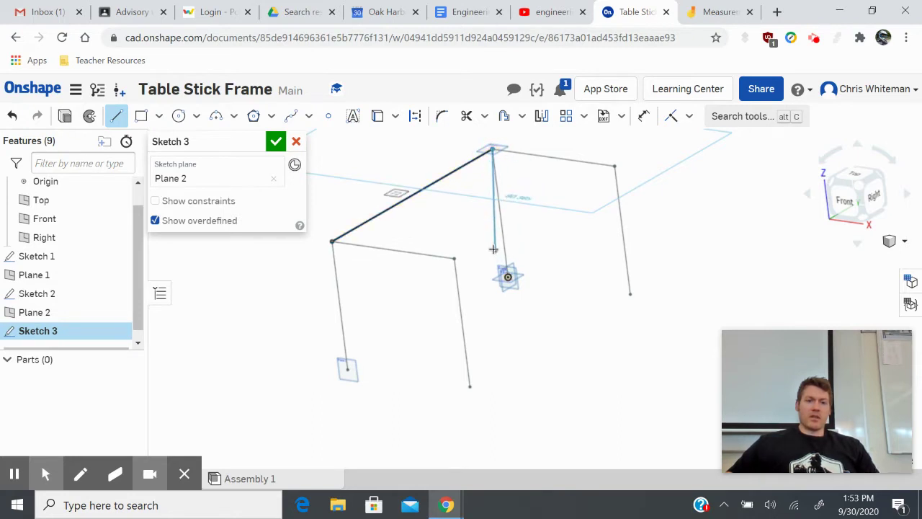
pyautogui.press('Escape')
# Step: Draw a second line joining the upper right corners of the two end frames and finish the sketch
pyautogui.click(116, 116)
pyautogui.moveTo(453, 258)
pyautogui.mouseDown()
pyautogui.moveTo(618, 174)
pyautogui.moveTo(613, 168)
pyautogui.mouseUp()
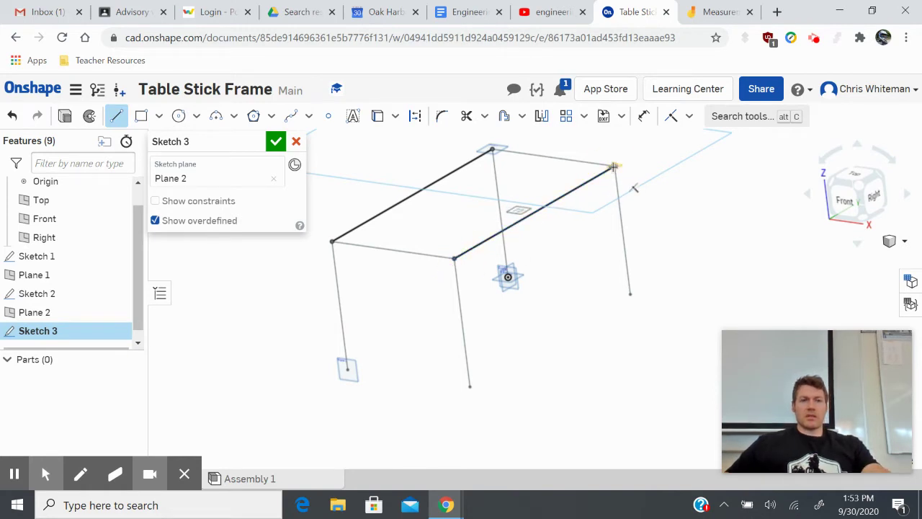
pyautogui.press('Escape')
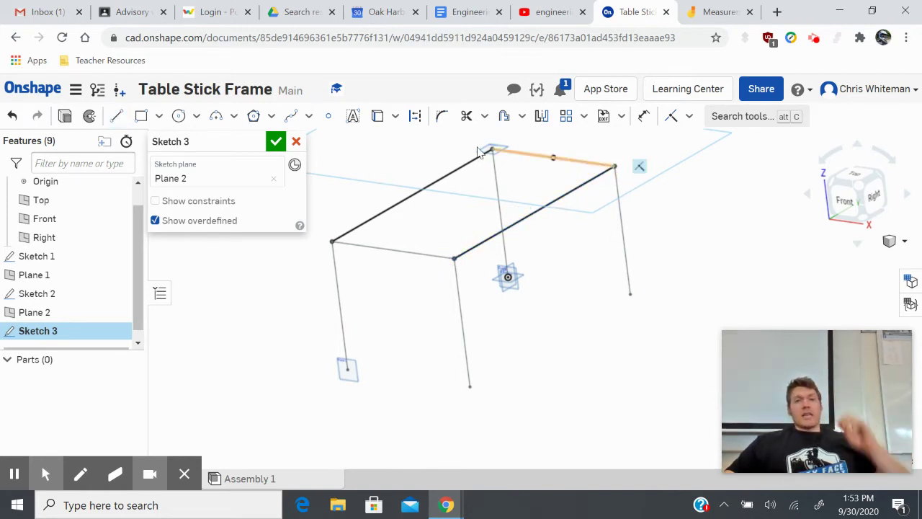
pyautogui.click(278, 142)
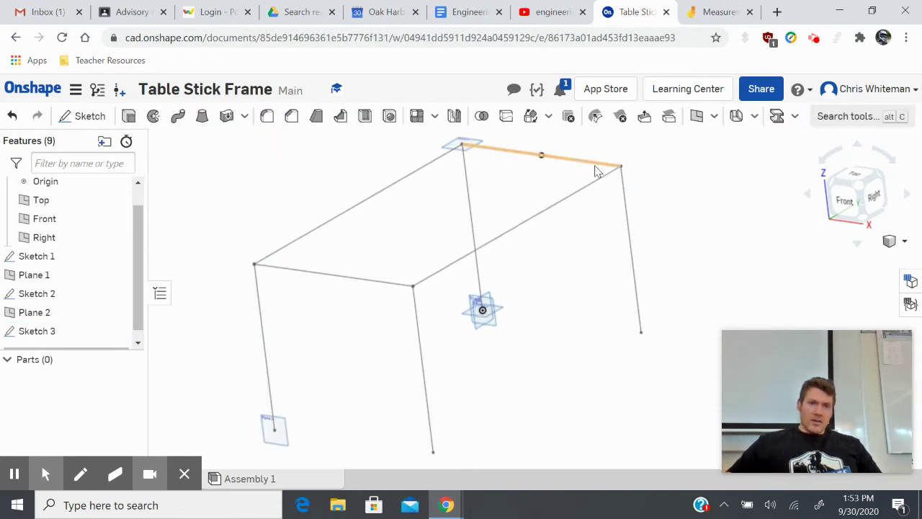
pyautogui.moveTo(570, 186)
pyautogui.mouseDown(button='right')
pyautogui.moveTo(542, 180)
pyautogui.moveTo(568, 173)
pyautogui.moveTo(566, 189)
pyautogui.moveTo(550, 184)
pyautogui.mouseUp(button='right')
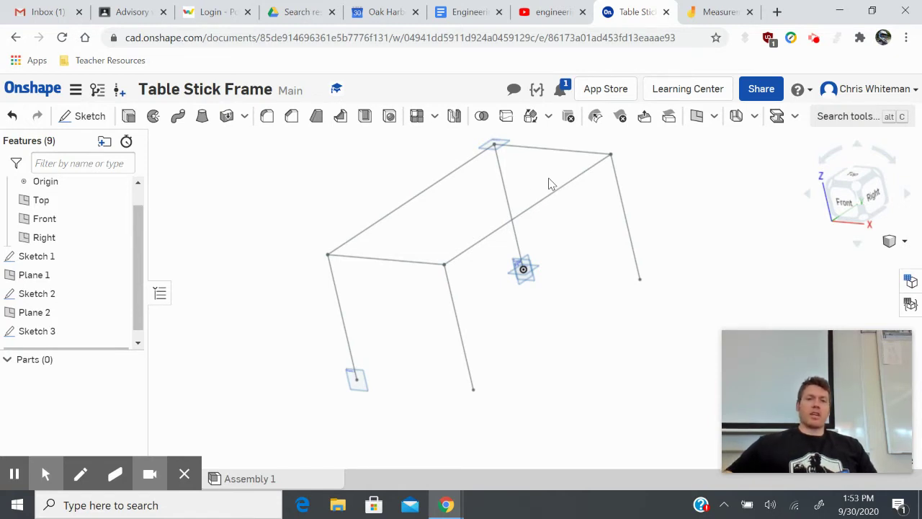
pyautogui.scroll(5, 611, 153)
pyautogui.moveTo(610, 152)
pyautogui.mouseDown(button='middle')
pyautogui.moveTo(601, 202)
pyautogui.moveTo(628, 196)
pyautogui.mouseUp(button='middle')
pyautogui.scroll(-5, 627, 195)
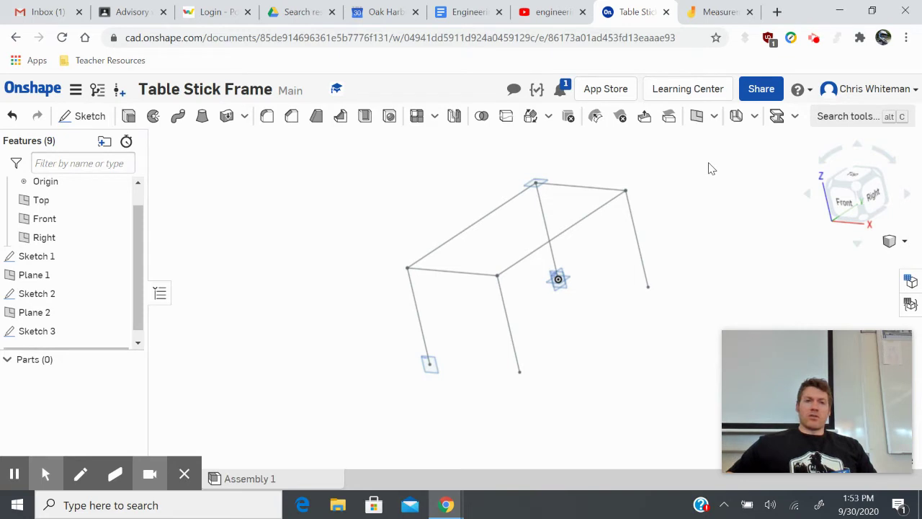
# Step: Remove the installed custom feature and add the Beam feature from My Beam Profiles V11, found by searching other documents for "Beam Feature"
pyautogui.rightClick(777, 116)
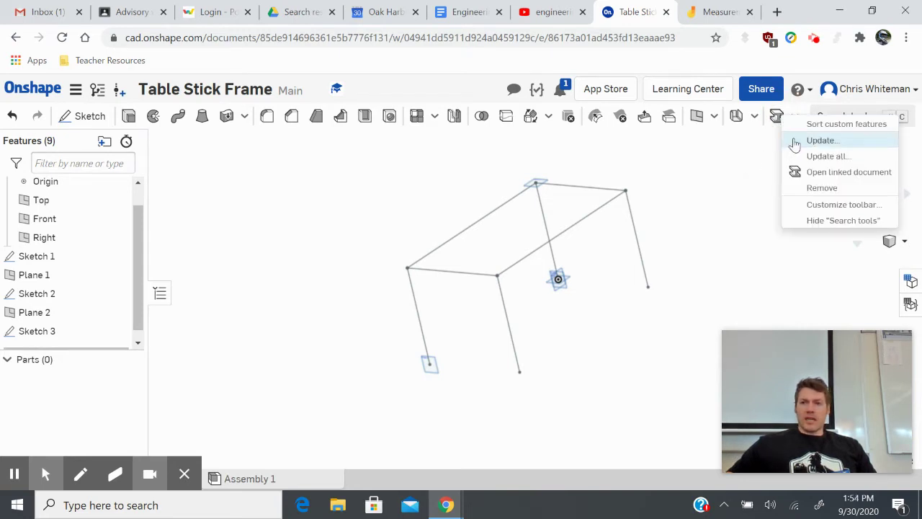
pyautogui.click(818, 187)
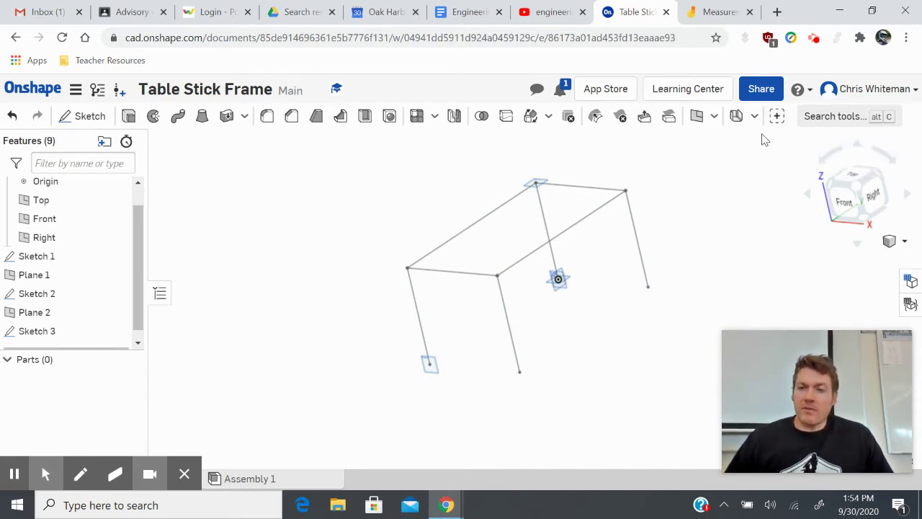
pyautogui.click(778, 118)
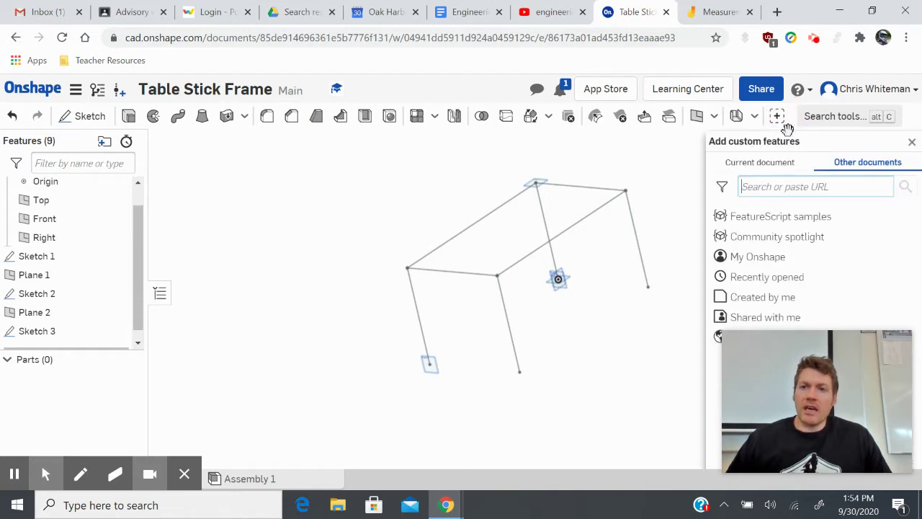
pyautogui.write('Beam Feature')
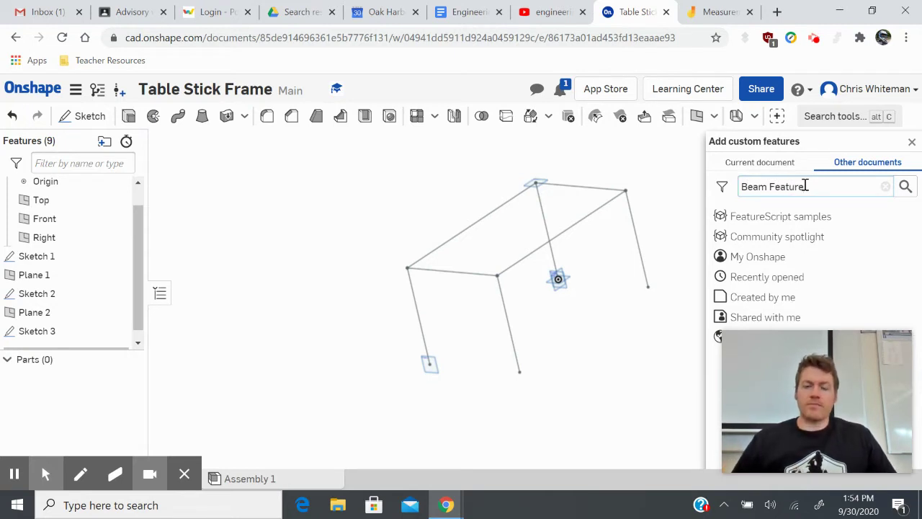
pyautogui.press('Return')
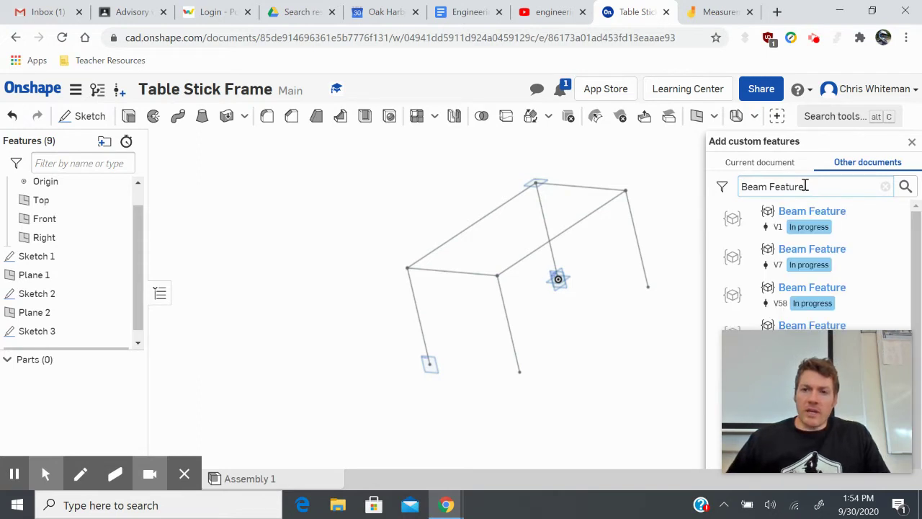
pyautogui.moveTo(913, 227); pyautogui.dragTo(918, 245)
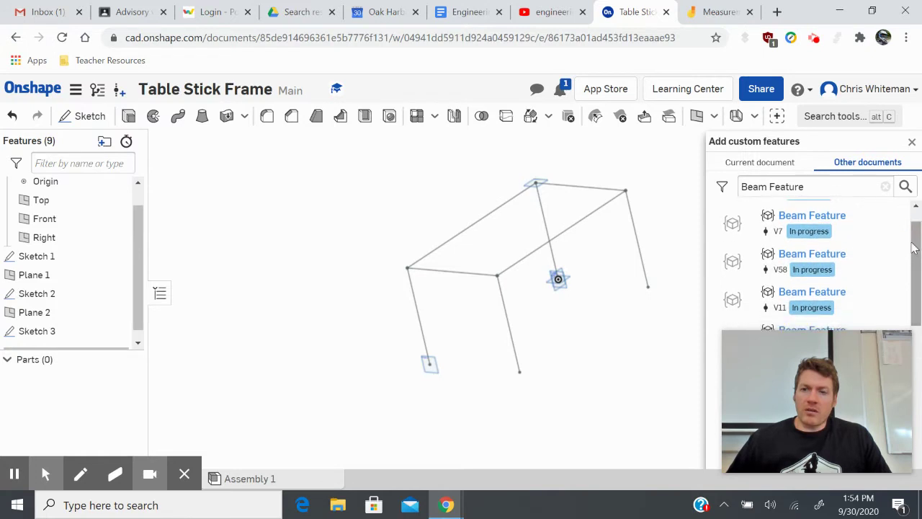
pyautogui.click(767, 308)
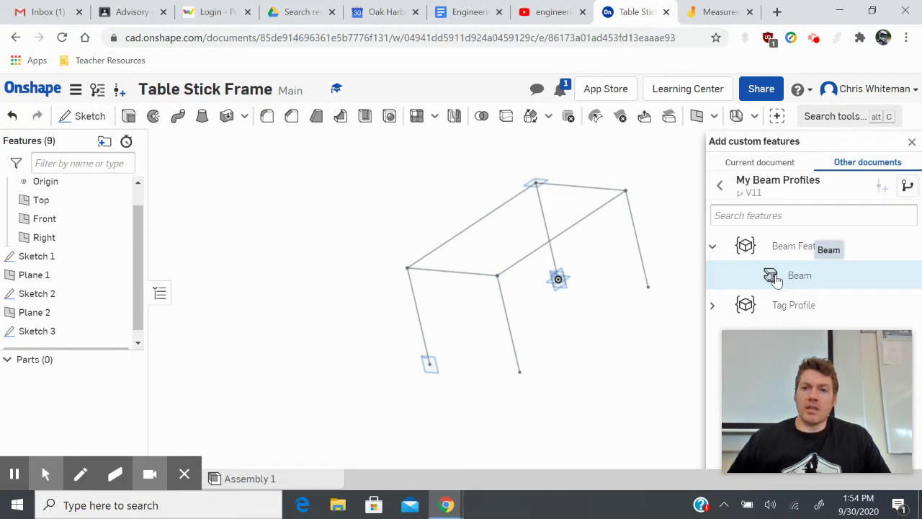
pyautogui.click(775, 280)
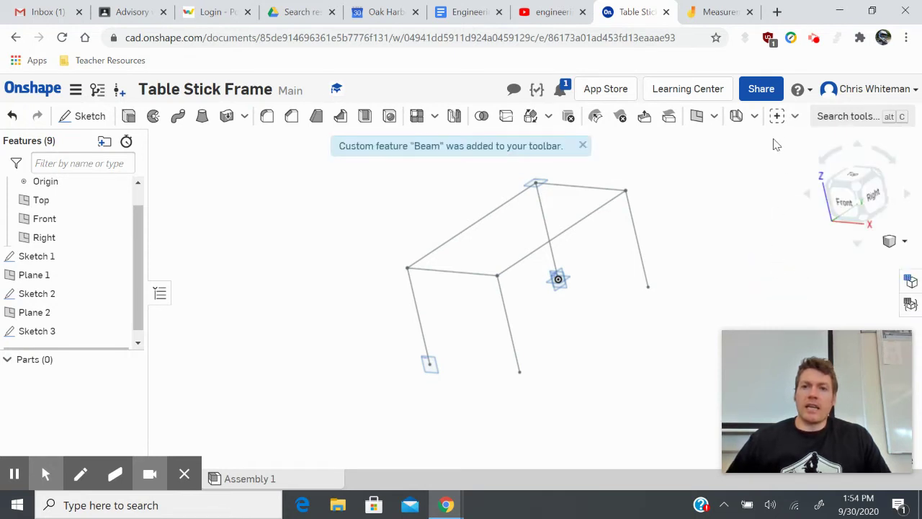
pyautogui.click(794, 116)
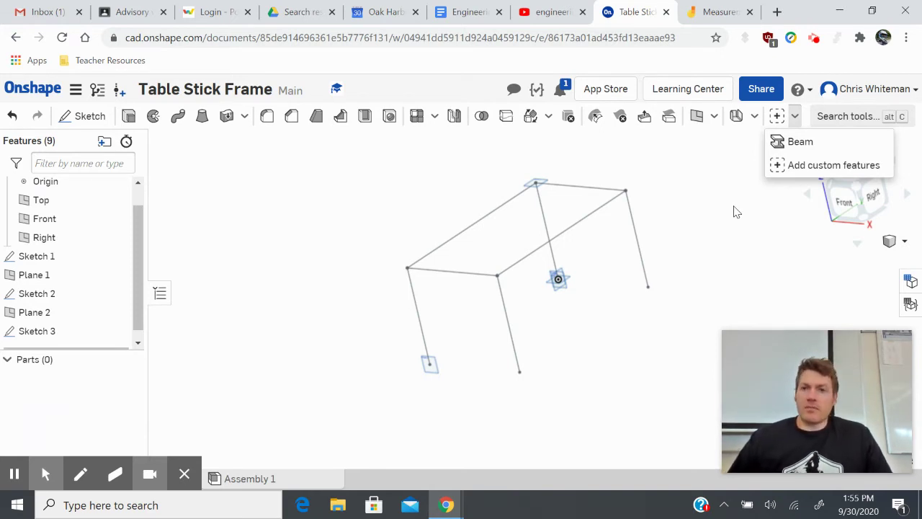
pyautogui.click(798, 141)
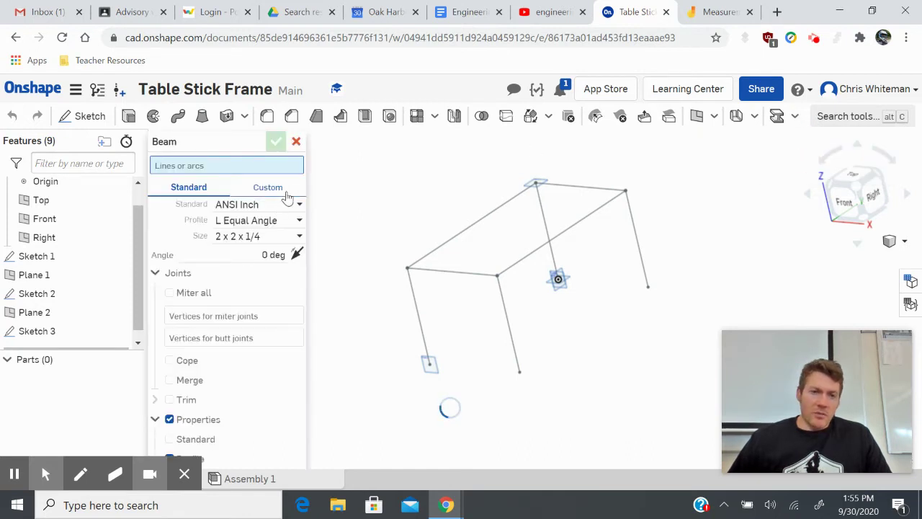
pyautogui.click(544, 209)
pyautogui.click(579, 188)
pyautogui.click(632, 216)
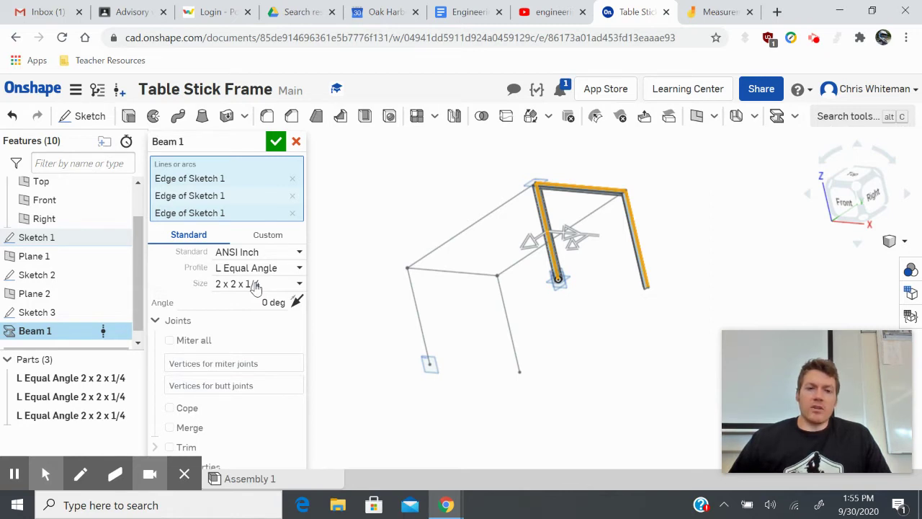
pyautogui.scroll(5, 596, 200)
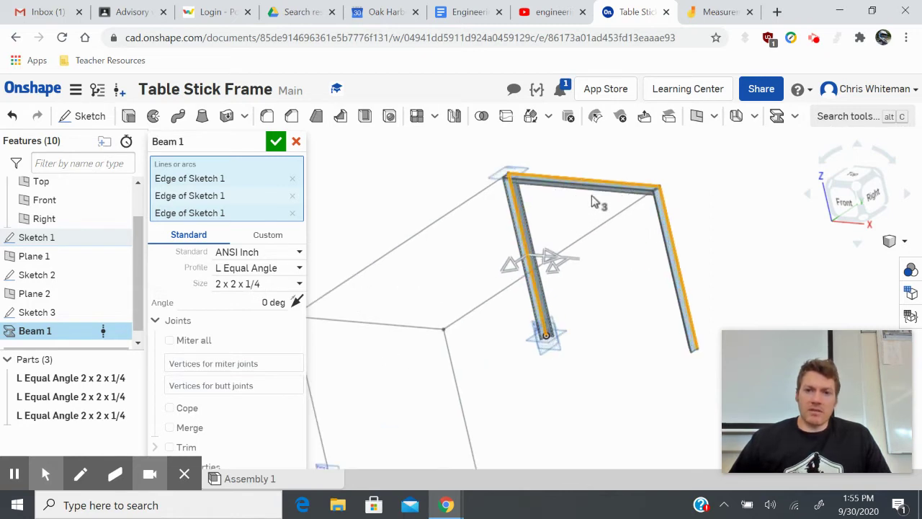
pyautogui.moveTo(609, 201)
pyautogui.mouseDown(button='right')
pyautogui.moveTo(592, 207)
pyautogui.moveTo(601, 195)
pyautogui.moveTo(587, 198)
pyautogui.moveTo(603, 203)
pyautogui.mouseUp(button='right')
pyautogui.scroll(3, 667, 209)
pyautogui.scroll(-5, 666, 209)
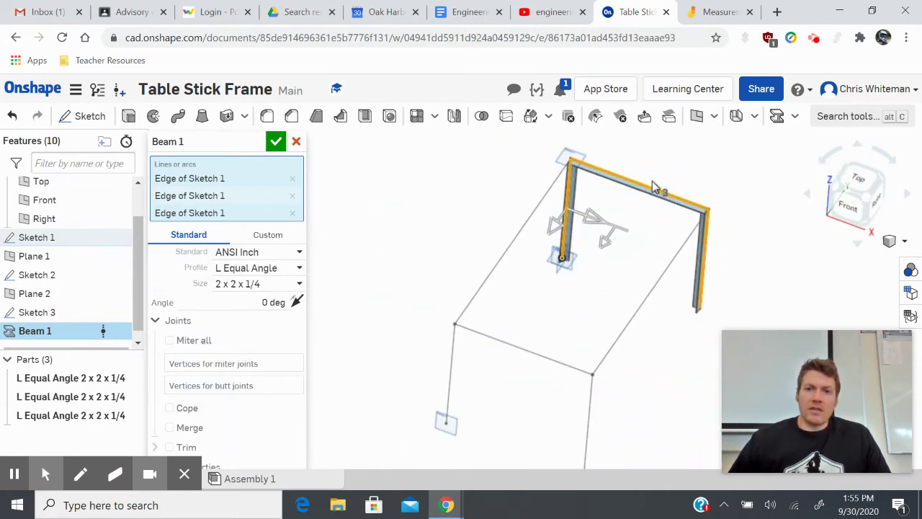
pyautogui.moveTo(643, 201); pyautogui.dragTo(627, 193, button='right')
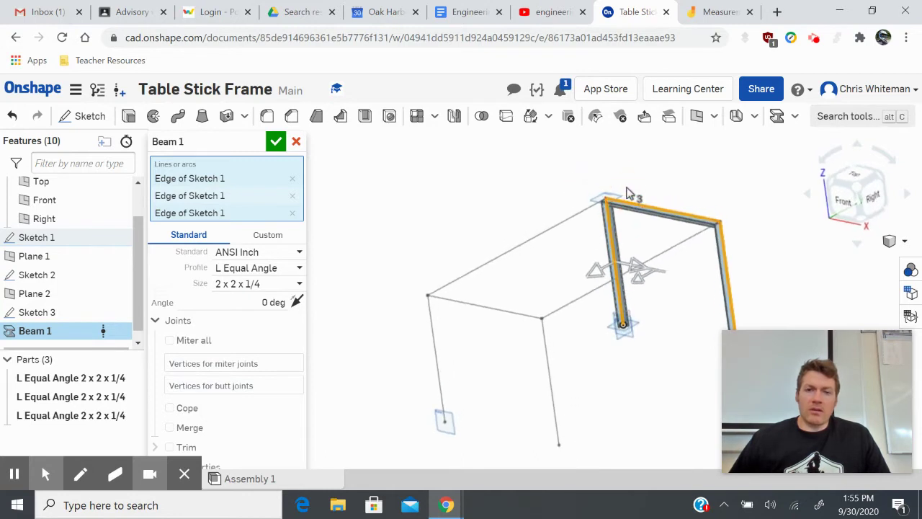
pyautogui.click(296, 142)
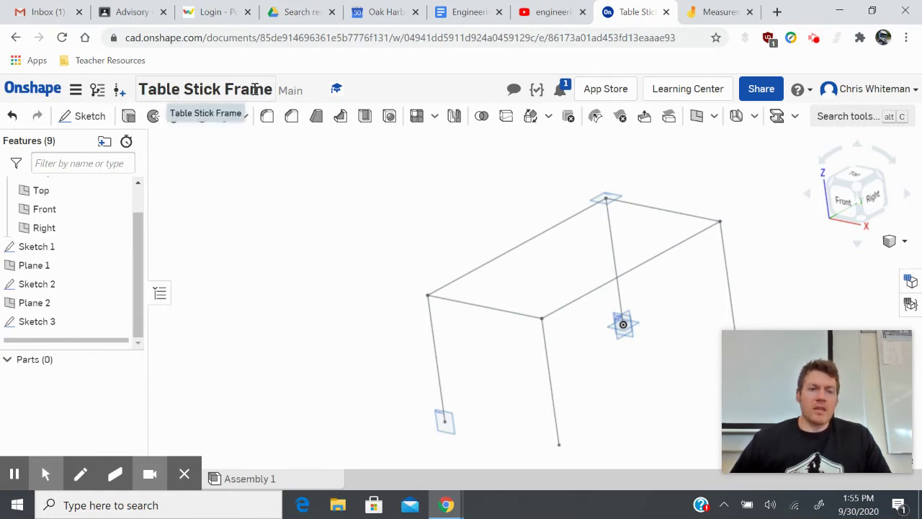
# Step: Create a new document named "Angle Iron Profile 1.25x1.25"
pyautogui.click(30, 89)
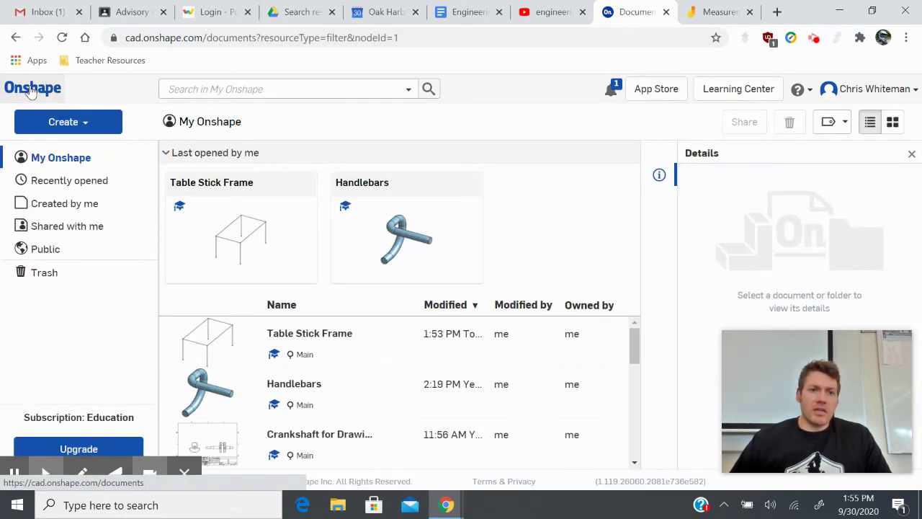
pyautogui.click(84, 122)
pyautogui.click(81, 148)
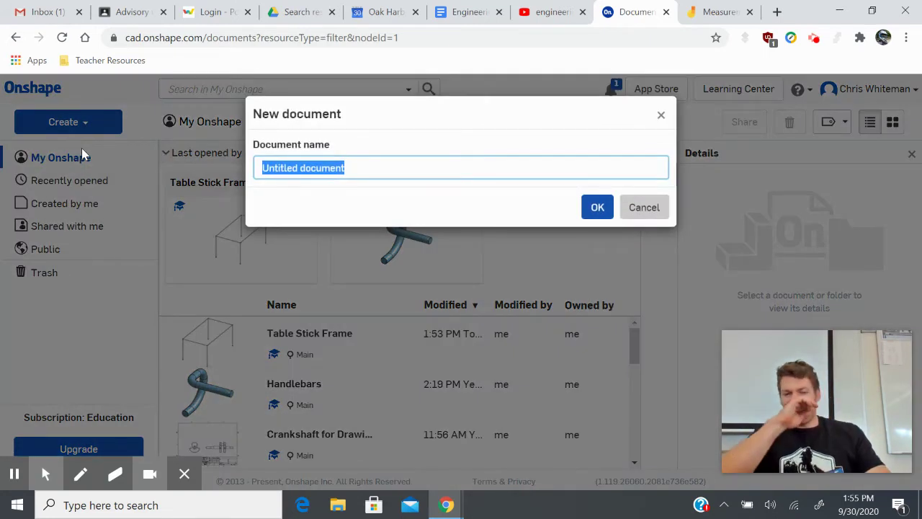
pyautogui.write('Angle Iron Profile 1.25x1.25')
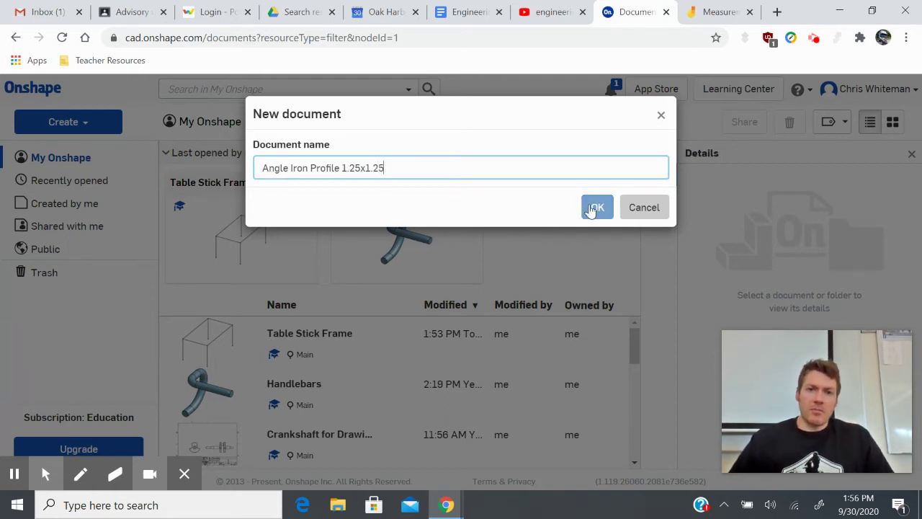
pyautogui.click(595, 207)
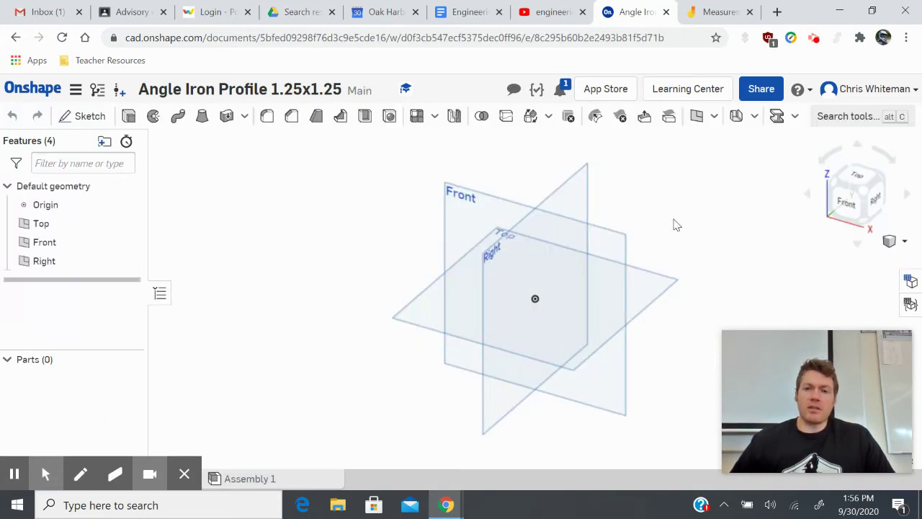
# Step: Start a sketch on the Top plane and draw a center point rectangle about 1.96 by 1.99 in, centered on the origin
pyautogui.click(660, 274)
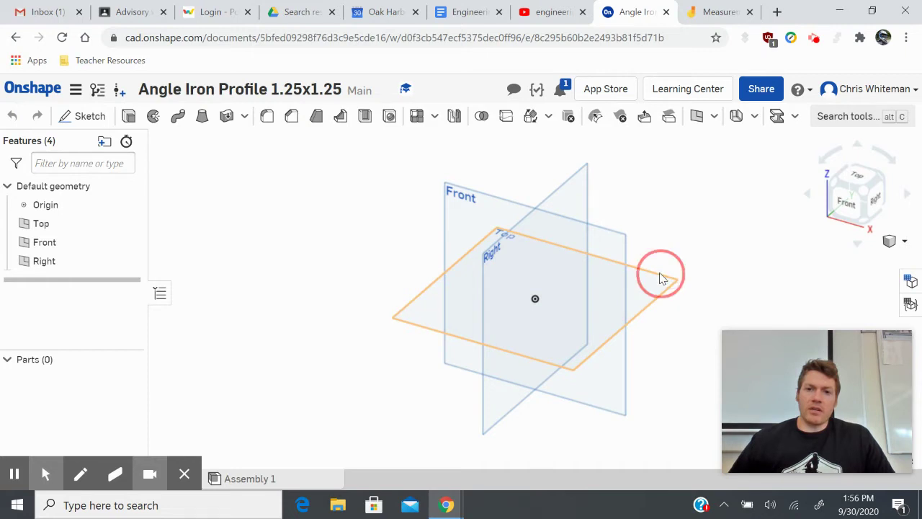
pyautogui.click(78, 116)
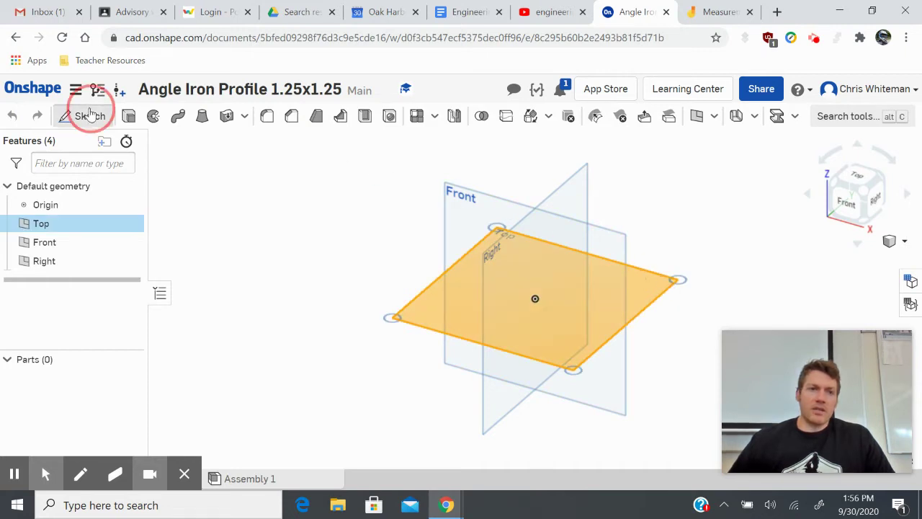
pyautogui.click(855, 181)
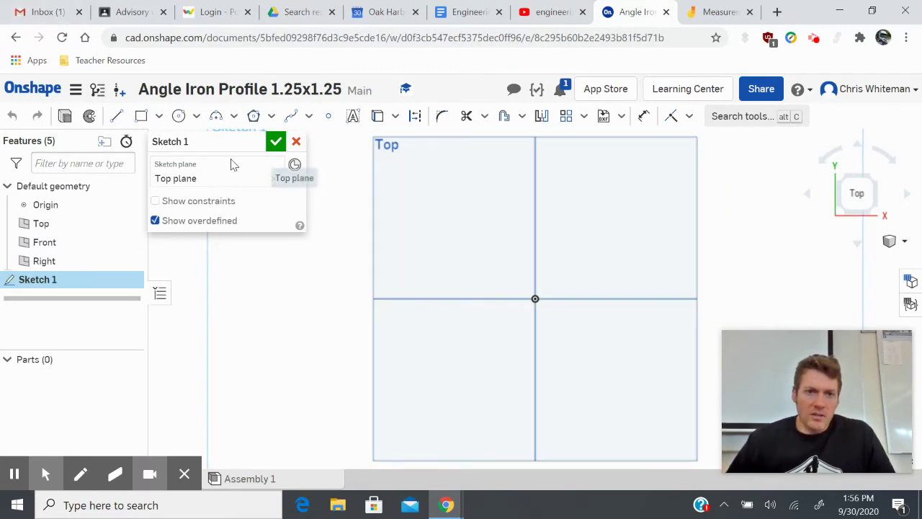
pyautogui.click(159, 117)
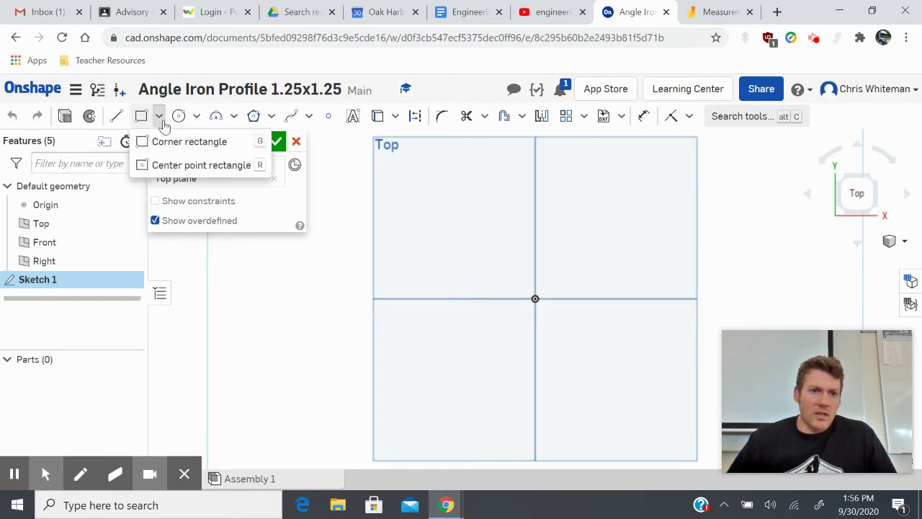
pyautogui.click(173, 165)
pyautogui.click(534, 298)
pyautogui.click(481, 245)
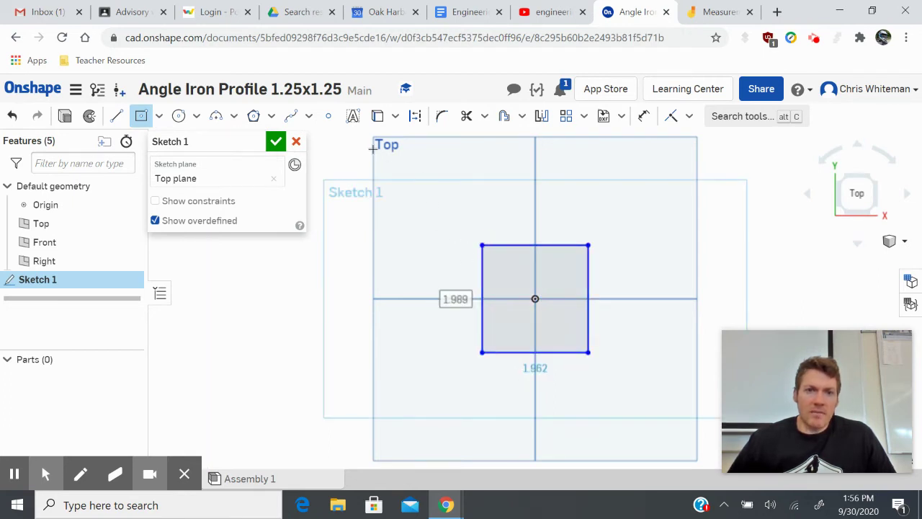
# Step: Dimension the rectangle's height at 1.25 in
pyautogui.click(644, 116)
pyautogui.click(481, 263)
pyautogui.click(422, 278)
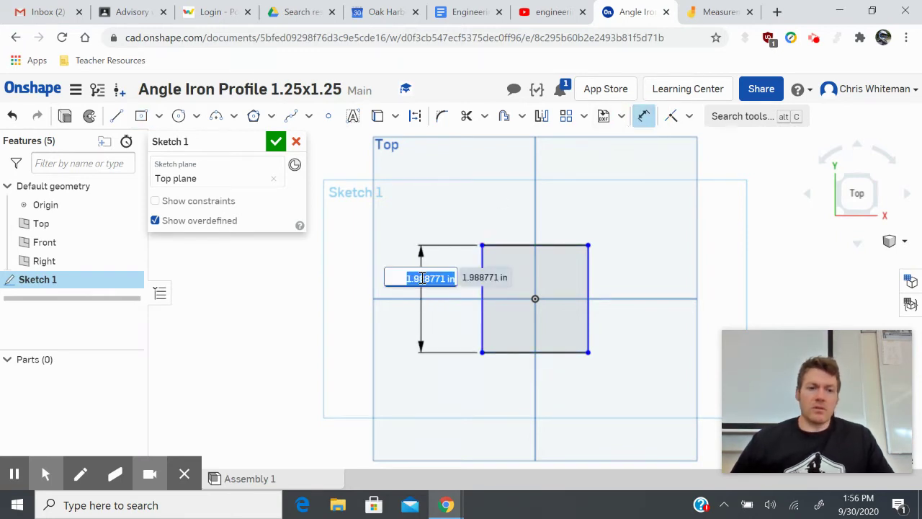
pyautogui.write('1.25')
pyautogui.press('Return')
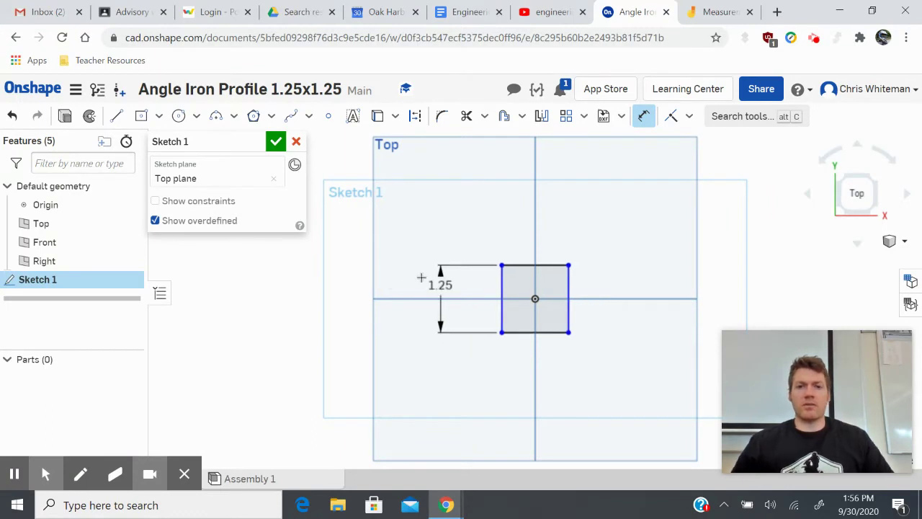
pyautogui.click(533, 333)
pyautogui.click(536, 360)
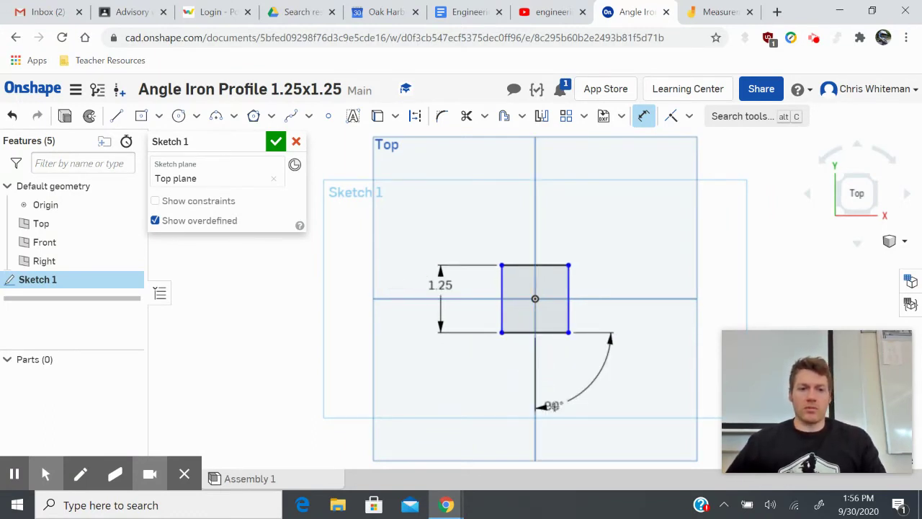
pyautogui.press('Escape')
# Step: Dimension the rectangle's width along its lower edge at 1.25 in
pyautogui.click(644, 118)
pyautogui.click(549, 333)
pyautogui.click(547, 352)
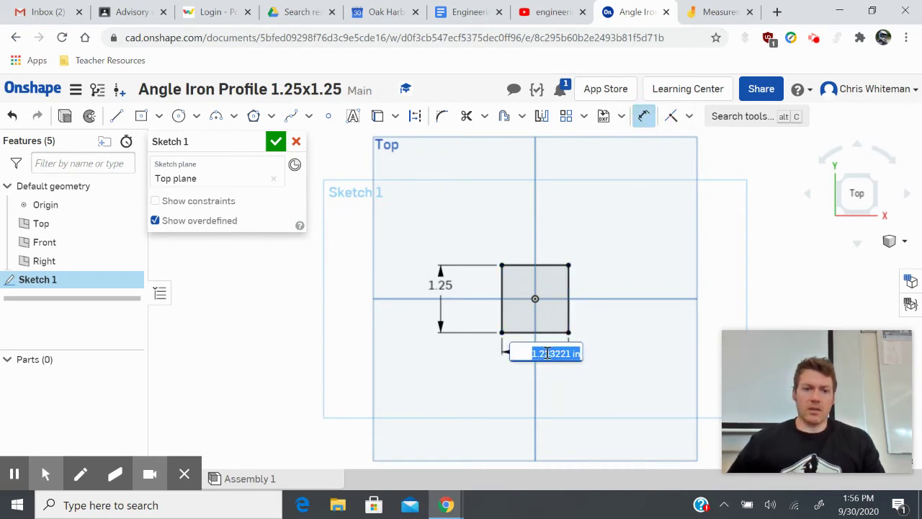
pyautogui.write('1.25')
pyautogui.press('Return')
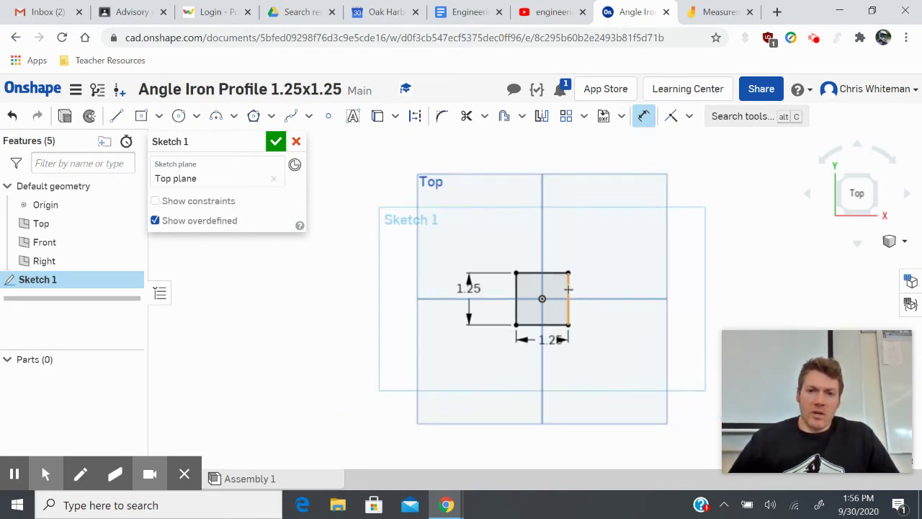
# Step: Offset all four edges of the square inward to form a smaller concentric square
pyautogui.scroll(-5, 565, 292)
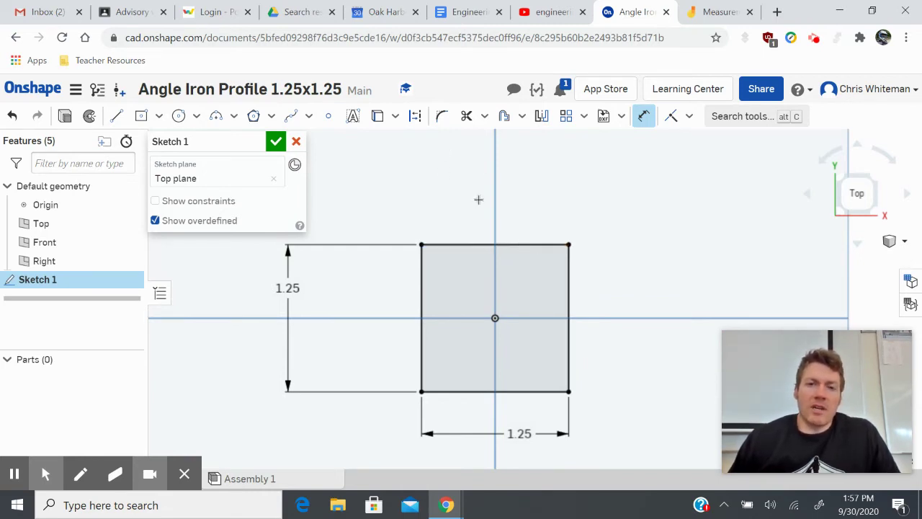
pyautogui.click(504, 117)
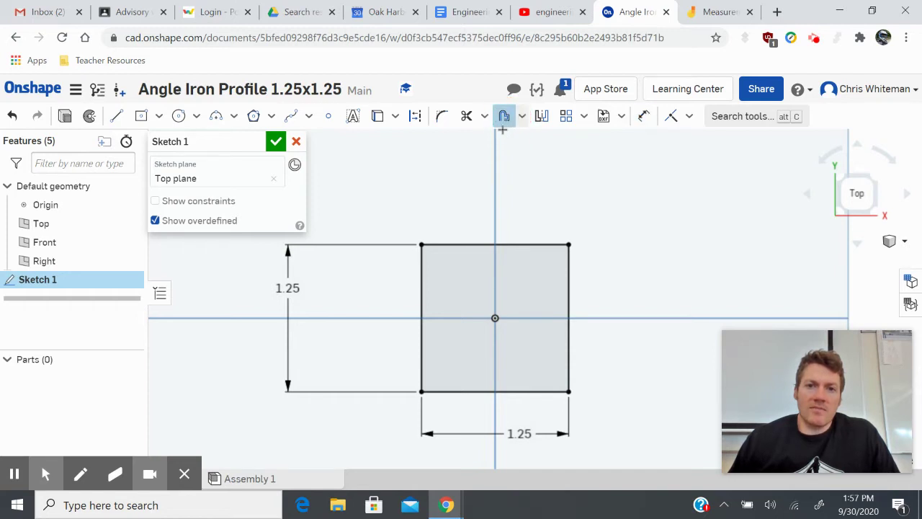
pyautogui.click(512, 245)
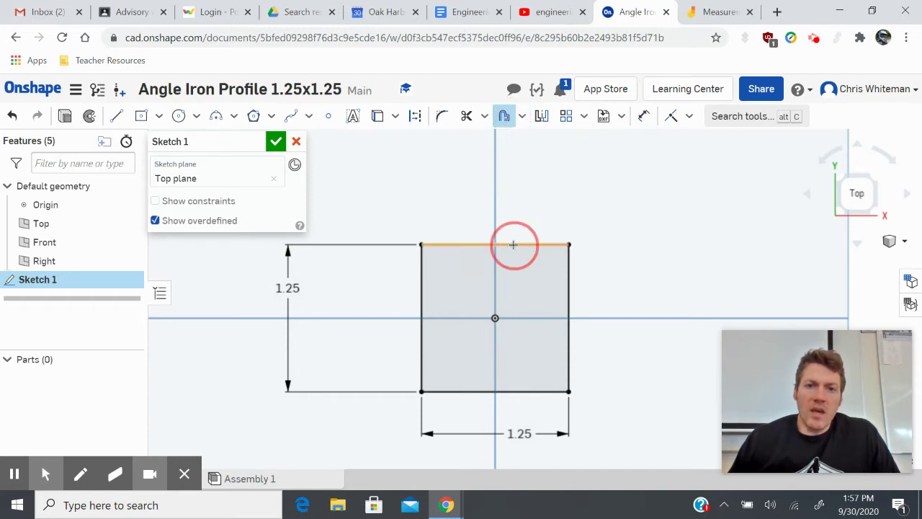
pyautogui.click(569, 289)
pyautogui.click(518, 391)
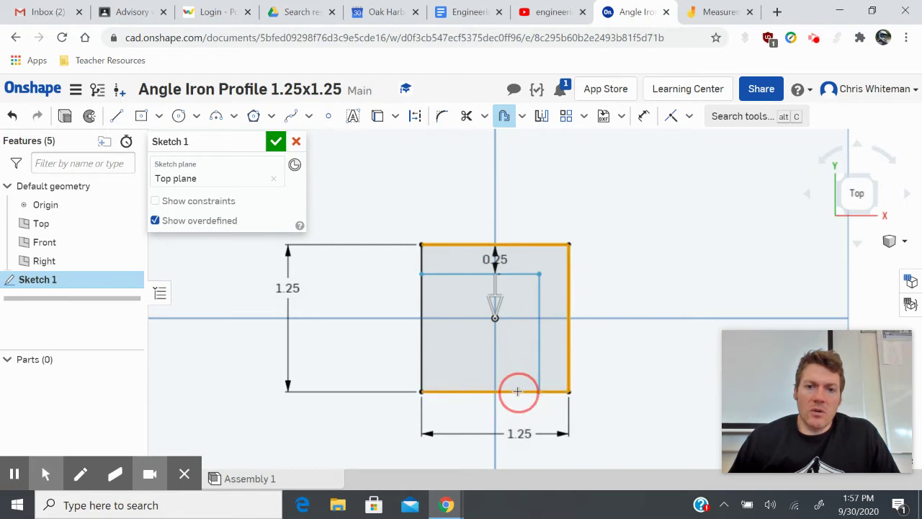
pyautogui.click(421, 340)
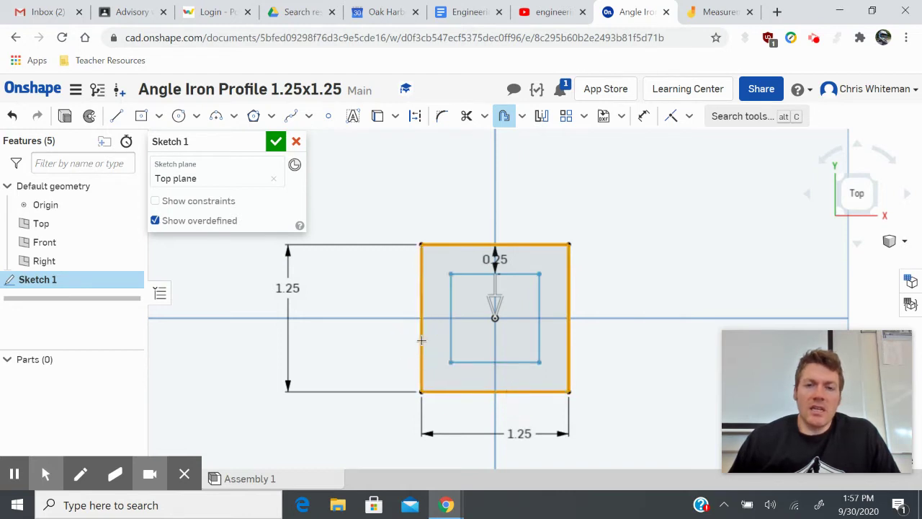
pyautogui.click(495, 308)
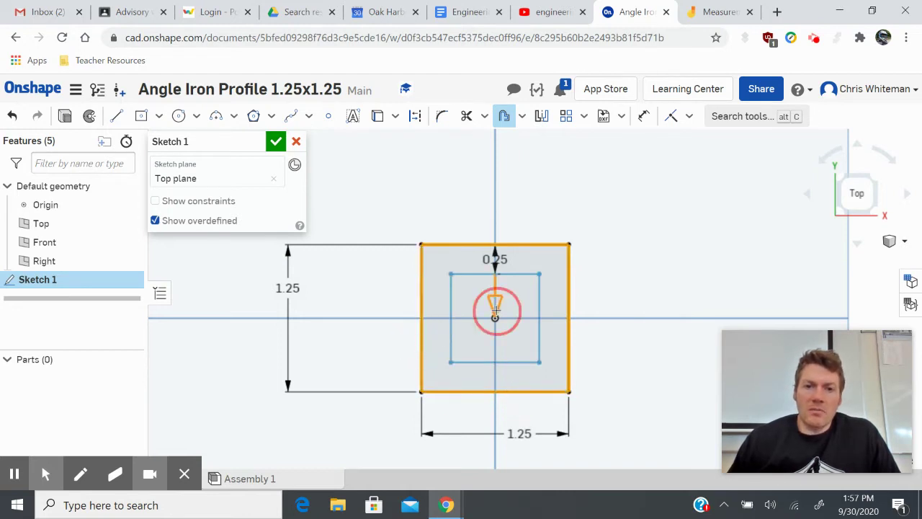
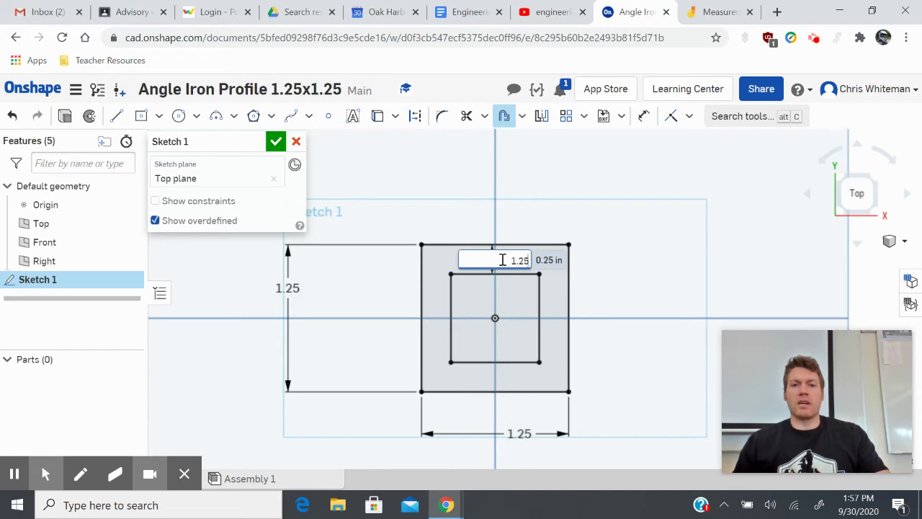
# Step: Try an offset distance of 1.25 in for the inner square and undo it
pyautogui.press('Return')
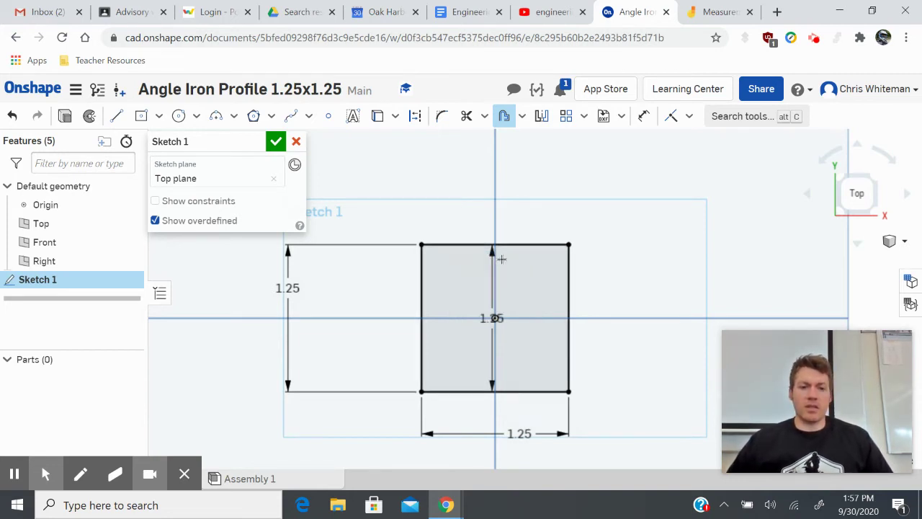
pyautogui.press('Escape')
pyautogui.hotkey('ctrl', 'z')
# Step: Set the inner square's offset distance to 0.125 in and finish the sketch
pyautogui.doubleClick(502, 257)
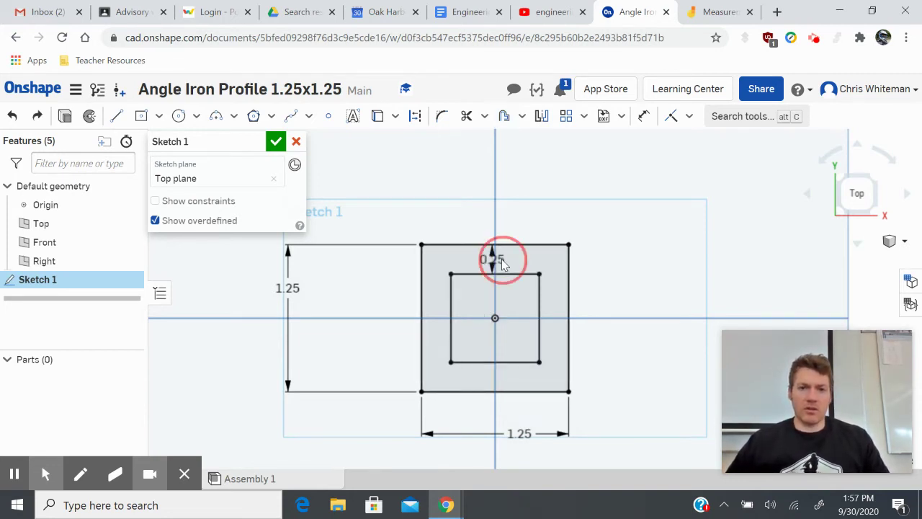
pyautogui.press('BackSpace')
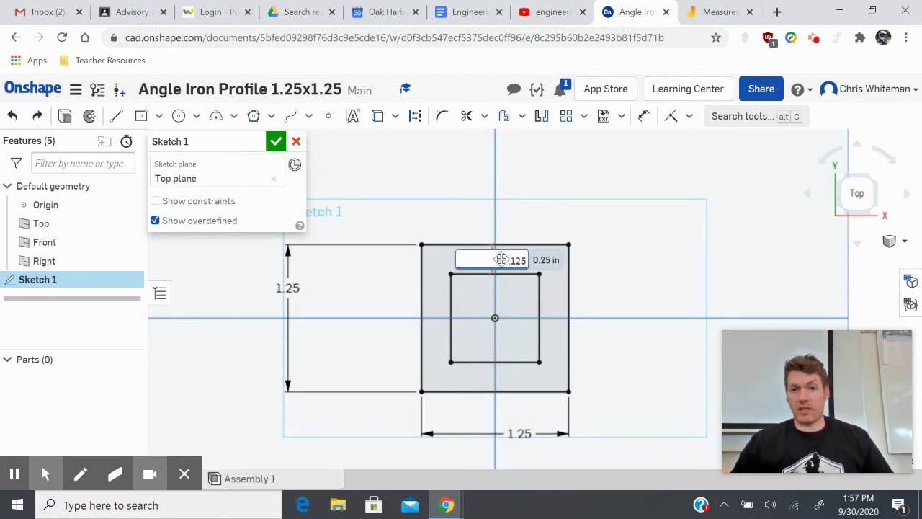
pyautogui.write('.125')
pyautogui.press('Return')
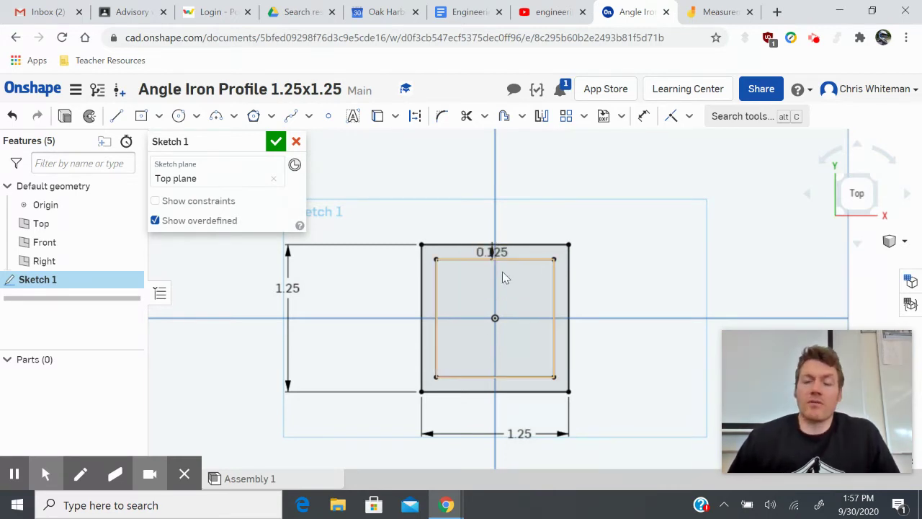
pyautogui.click(275, 143)
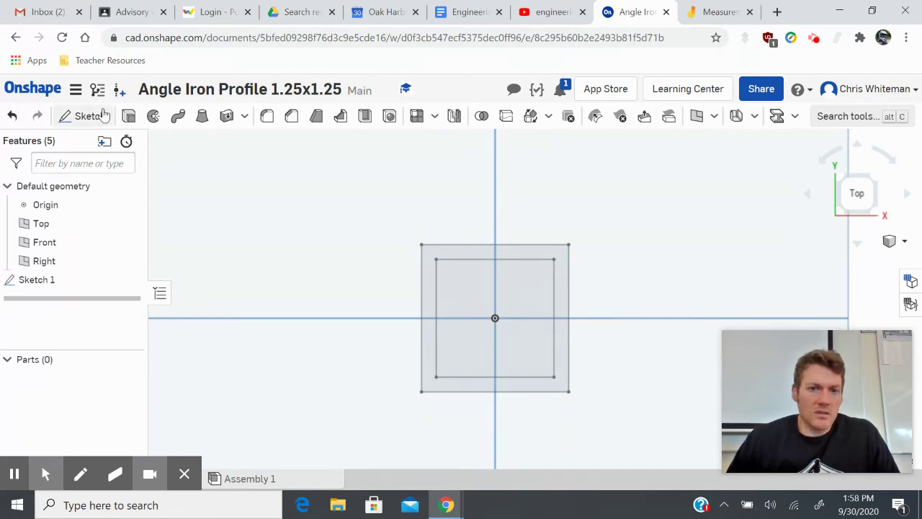
# Step: Edit Sketch 1 and trim away the top and right edges of the inner square
pyautogui.rightClick(33, 281)
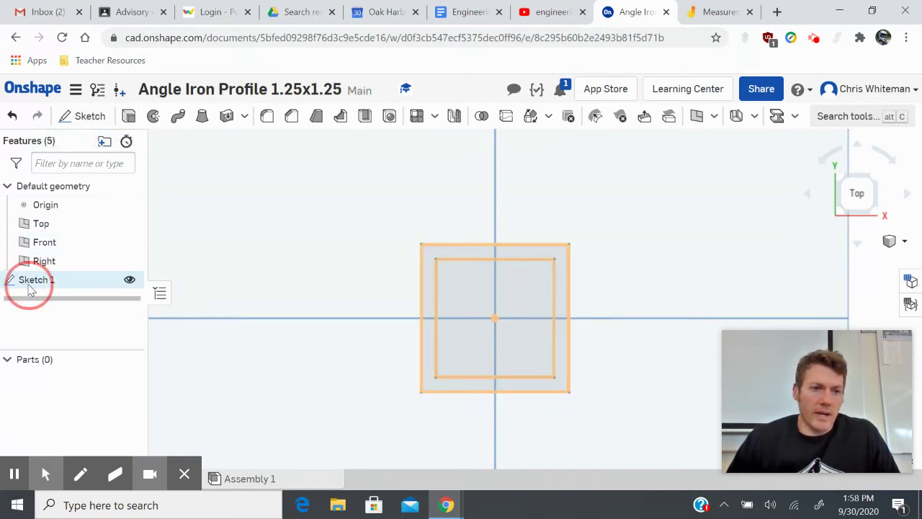
pyautogui.click(72, 102)
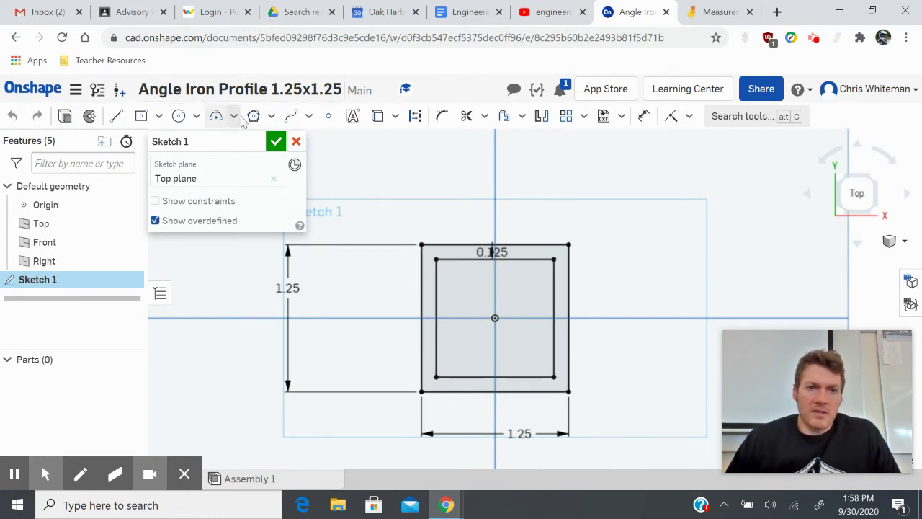
pyautogui.click(468, 118)
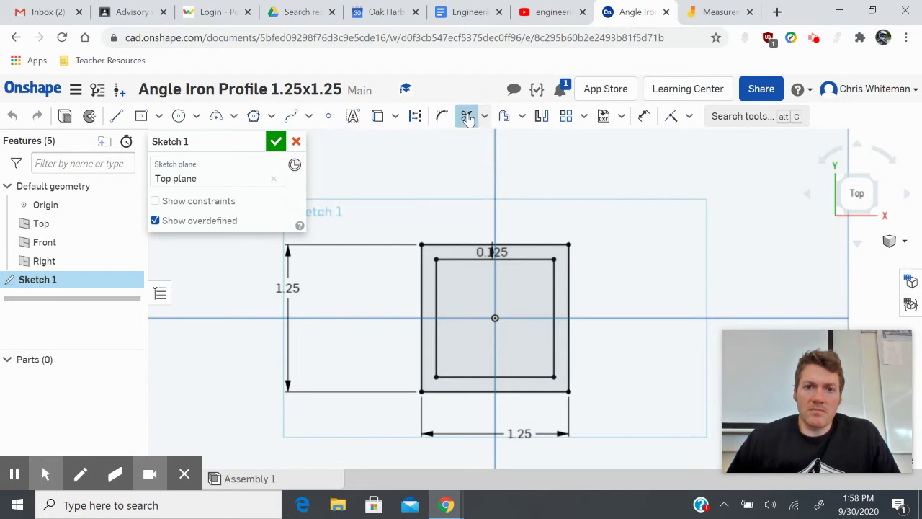
pyautogui.click(523, 258)
pyautogui.click(552, 275)
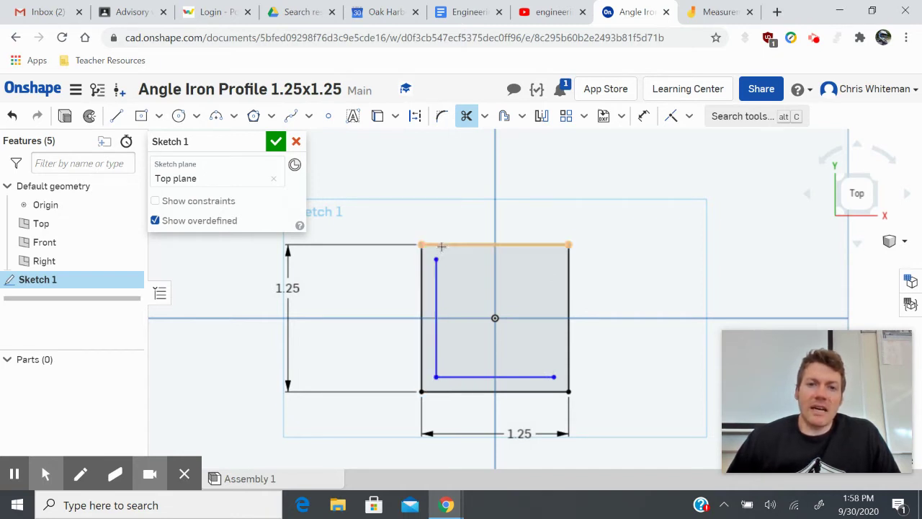
# Step: Extend the two remaining inner lines to meet the outer square's top and right edges
pyautogui.click(486, 117)
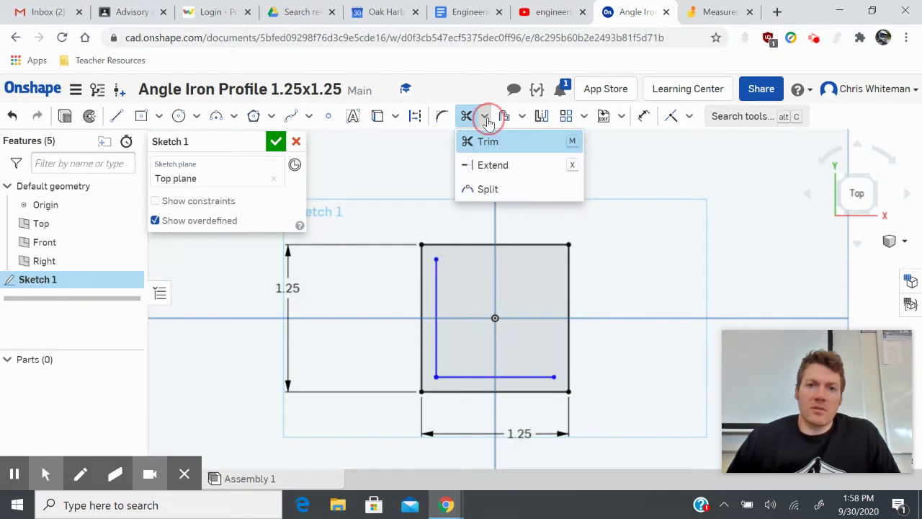
pyautogui.click(495, 165)
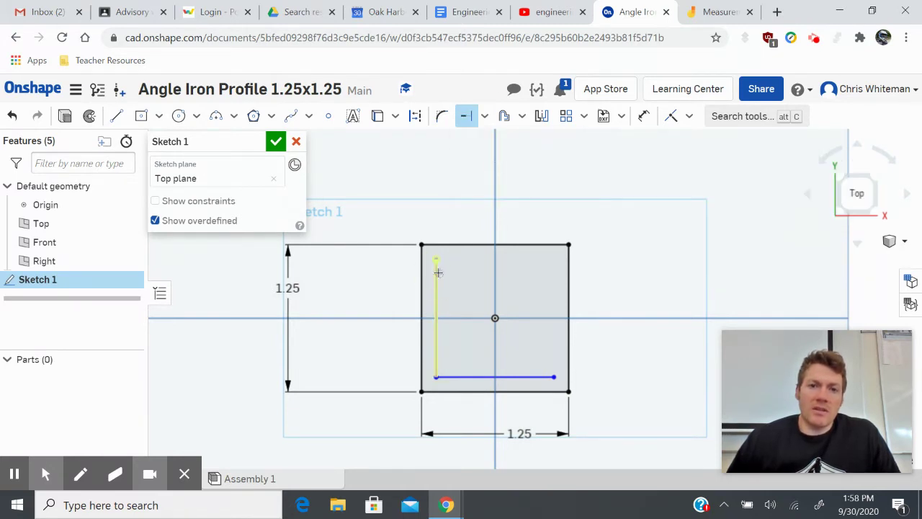
pyautogui.click(453, 254)
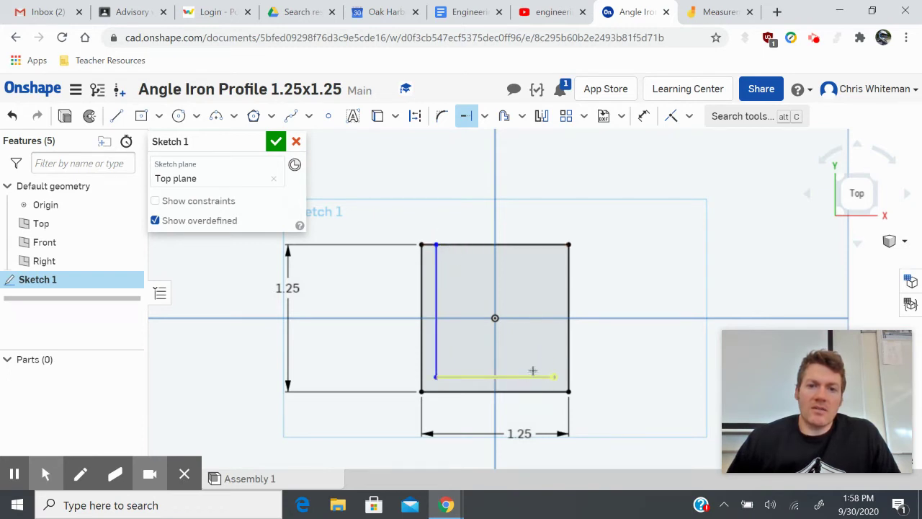
pyautogui.click(568, 354)
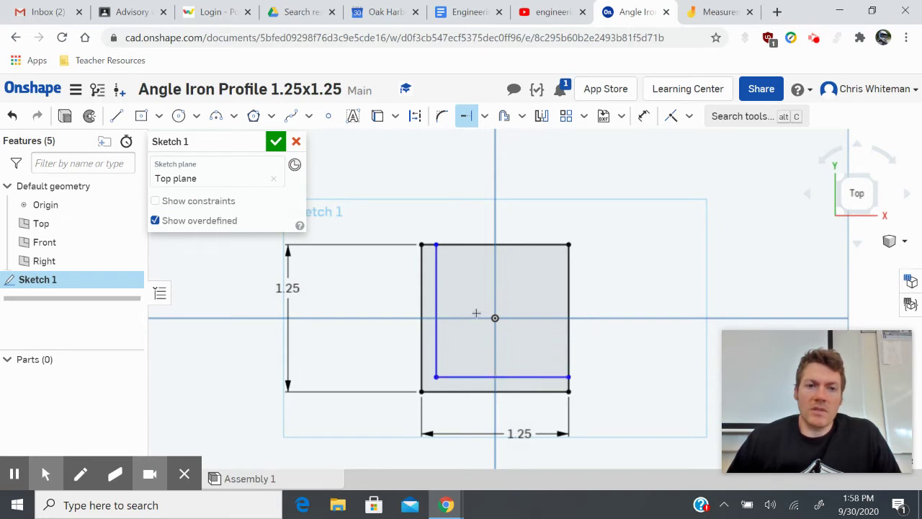
# Step: Trim the outer square's right and top edges beyond the inner lines, leaving an L-shaped outline
pyautogui.click(484, 116)
pyautogui.click(496, 141)
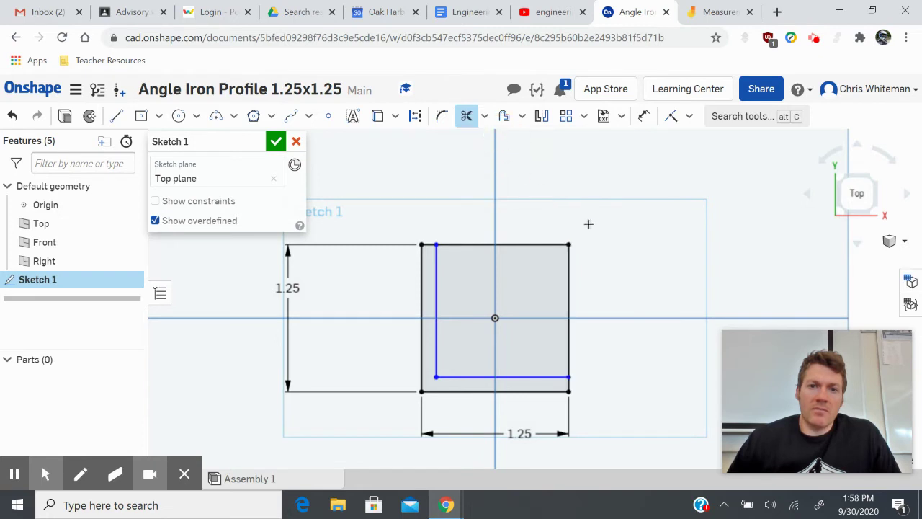
pyautogui.click(570, 263)
pyautogui.click(532, 245)
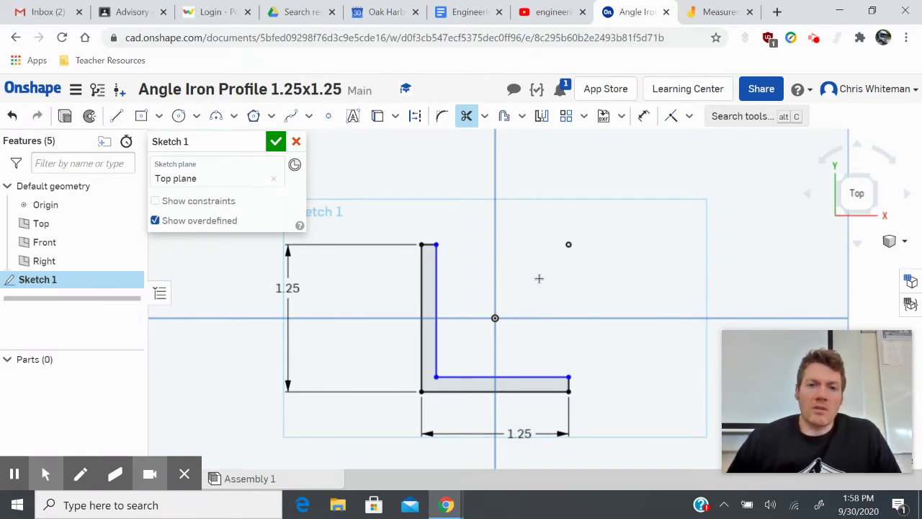
# Step: Fillet the outer corner of the L profile with a 0.125 in radius
pyautogui.click(441, 118)
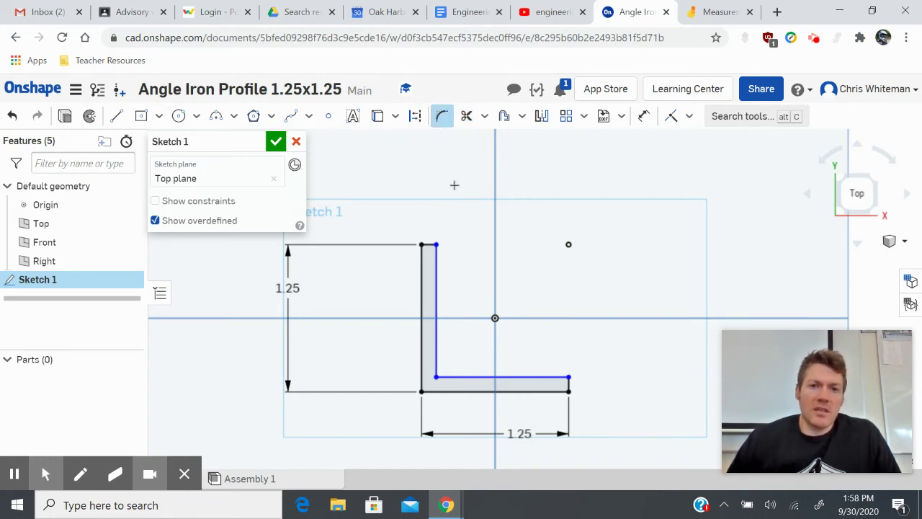
pyautogui.click(421, 390)
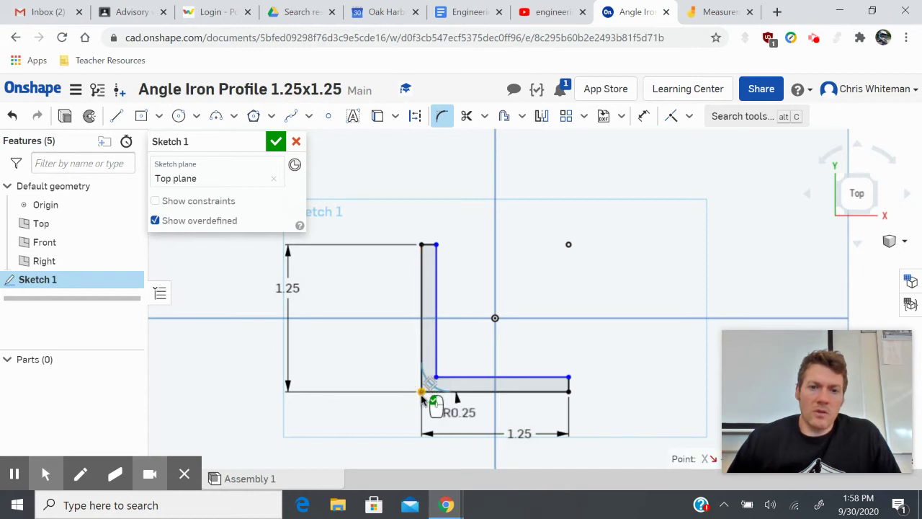
pyautogui.doubleClick(463, 412)
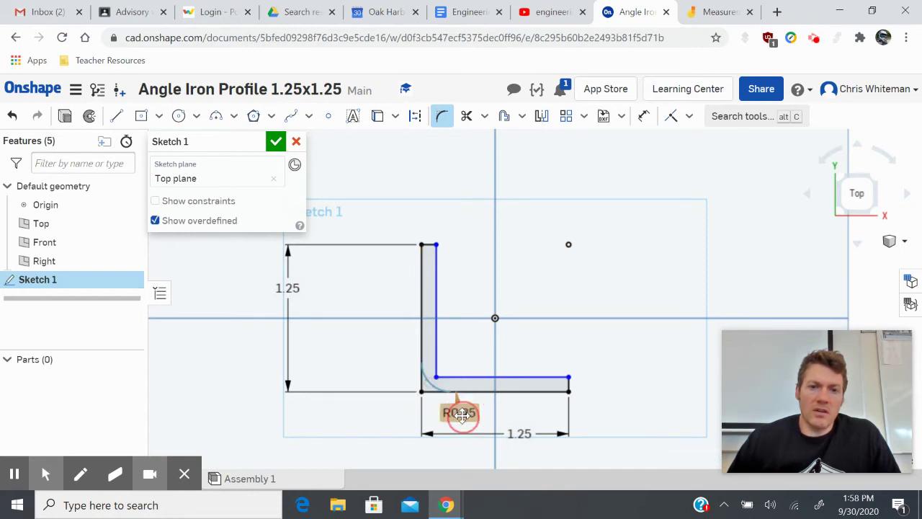
pyautogui.write('.125')
pyautogui.press('Return')
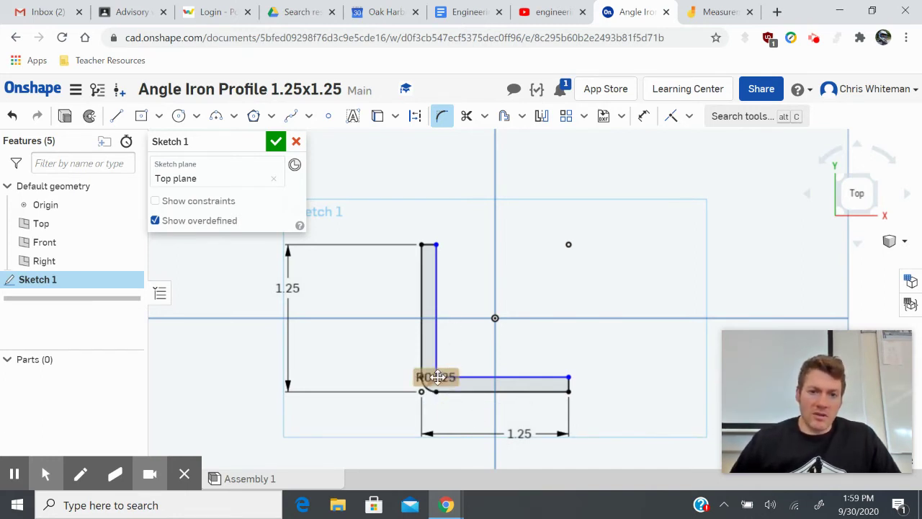
# Step: Fillet the inner corner of the L profile with the same 0.125 in radius
pyautogui.scroll(-3, 436, 378)
pyautogui.scroll(5, 454, 382)
pyautogui.scroll(3, 454, 383)
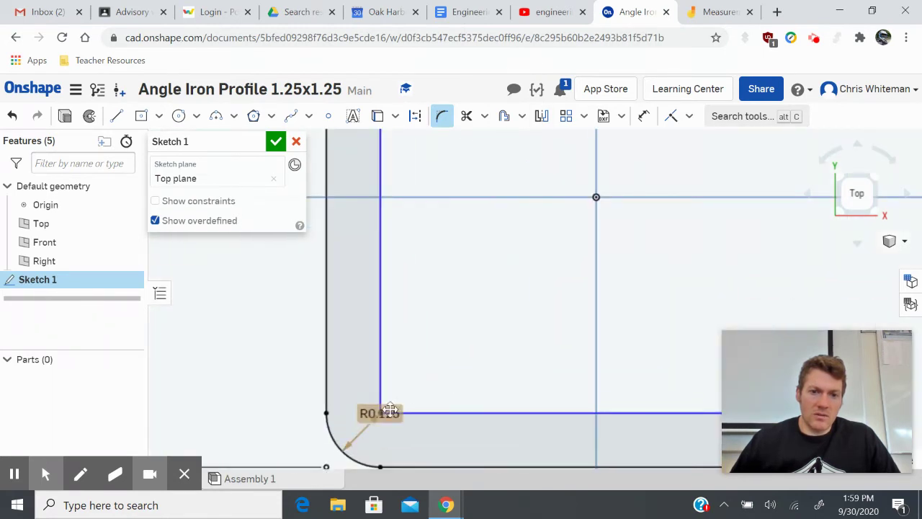
pyautogui.click(427, 414)
pyautogui.click(381, 383)
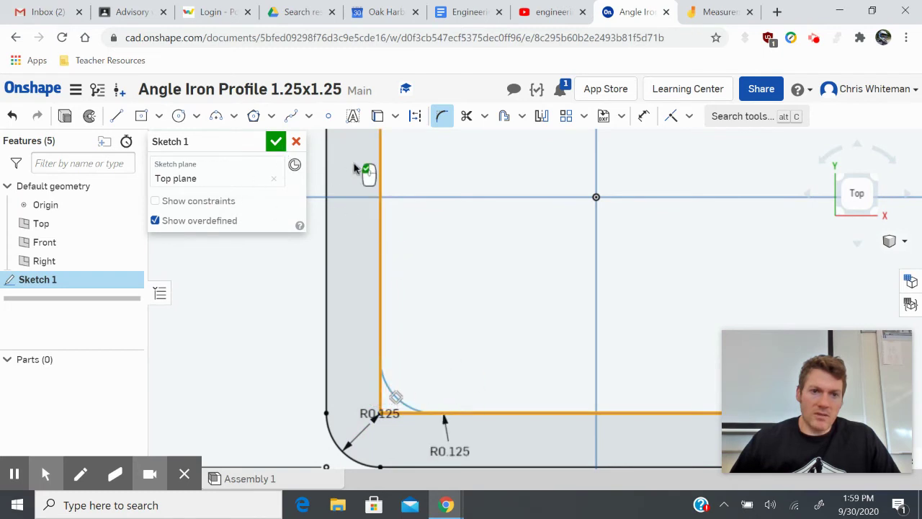
pyautogui.click(509, 425)
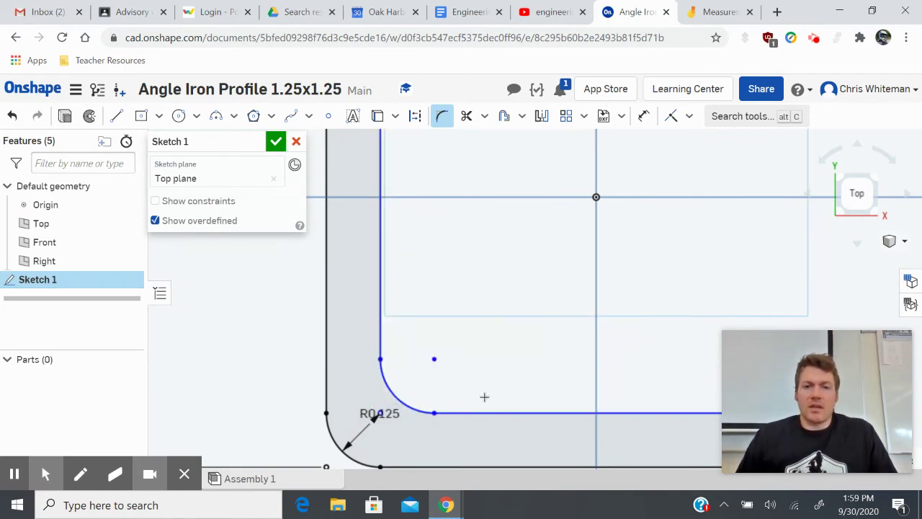
pyautogui.scroll(-5, 457, 336)
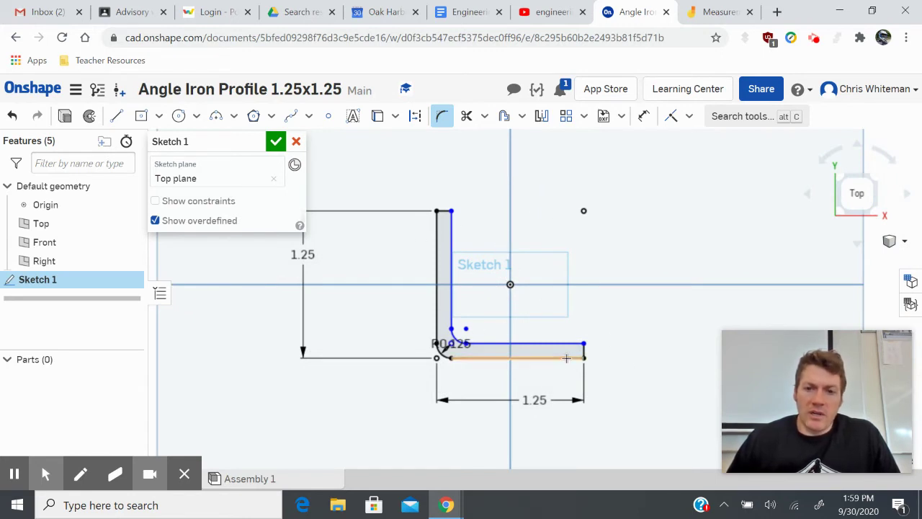
# Step: Finish the profile sketch and open the Table Stick Frame document
pyautogui.click(277, 142)
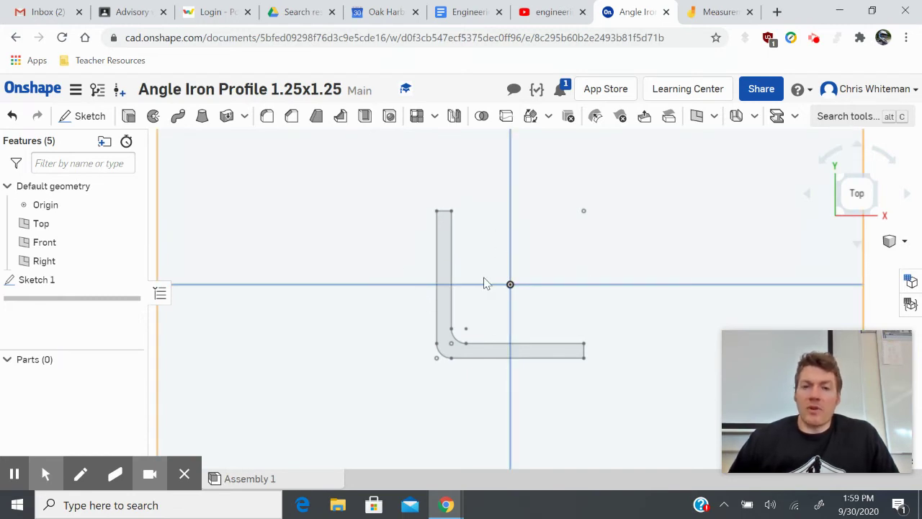
pyautogui.click(30, 93)
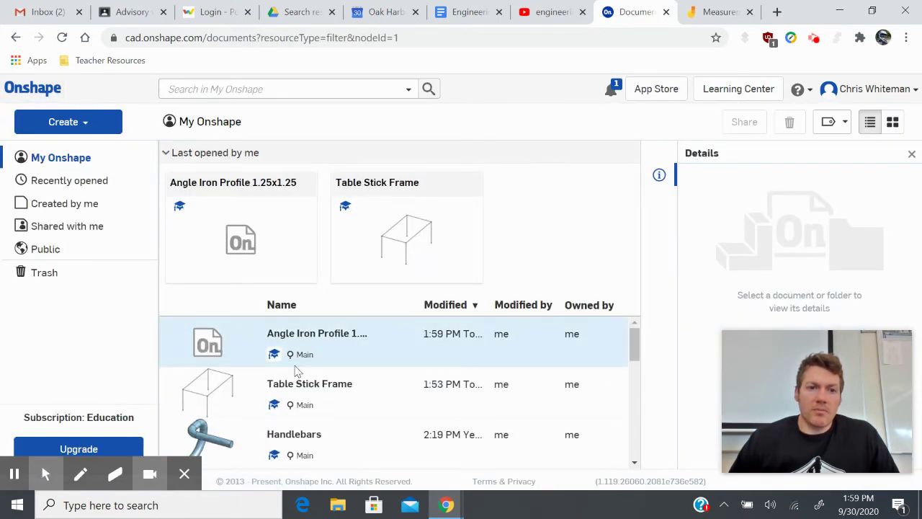
pyautogui.click(318, 387)
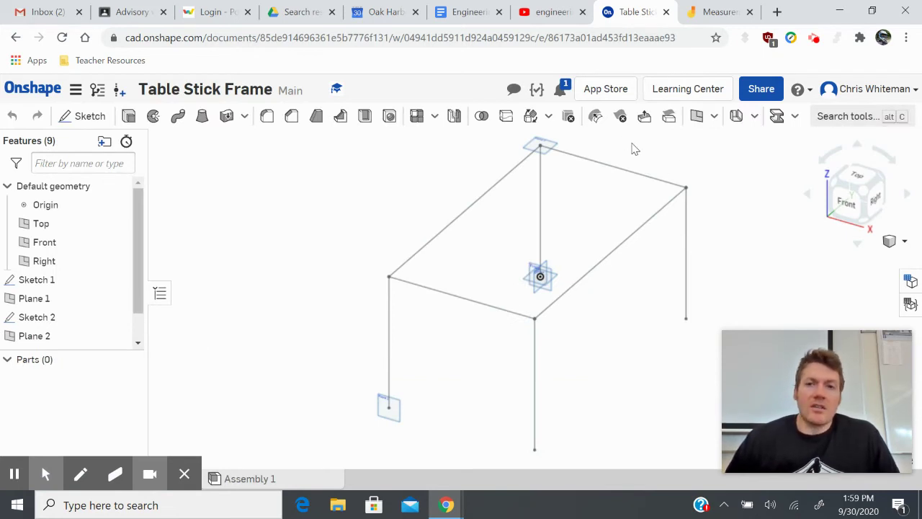
# Step: Search other documents' custom features for "Beam Feature" and look through the versions without adding one
pyautogui.click(796, 116)
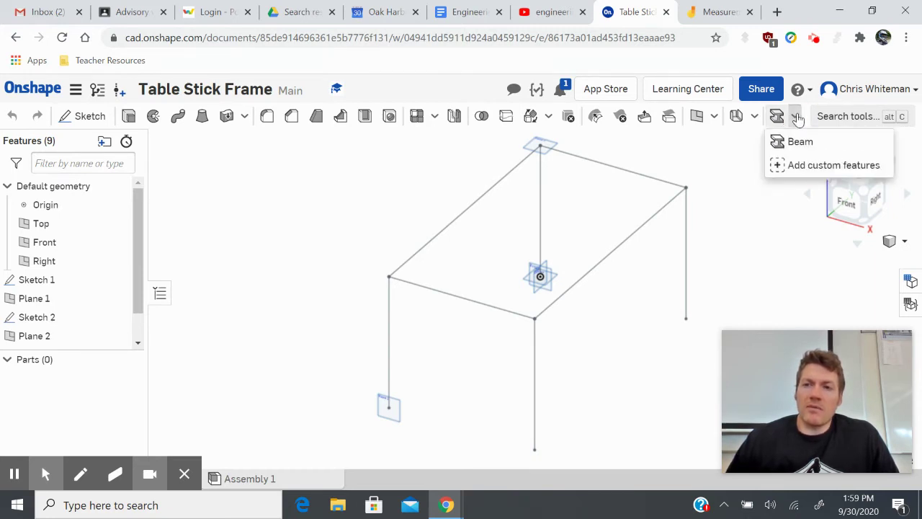
pyautogui.click(819, 163)
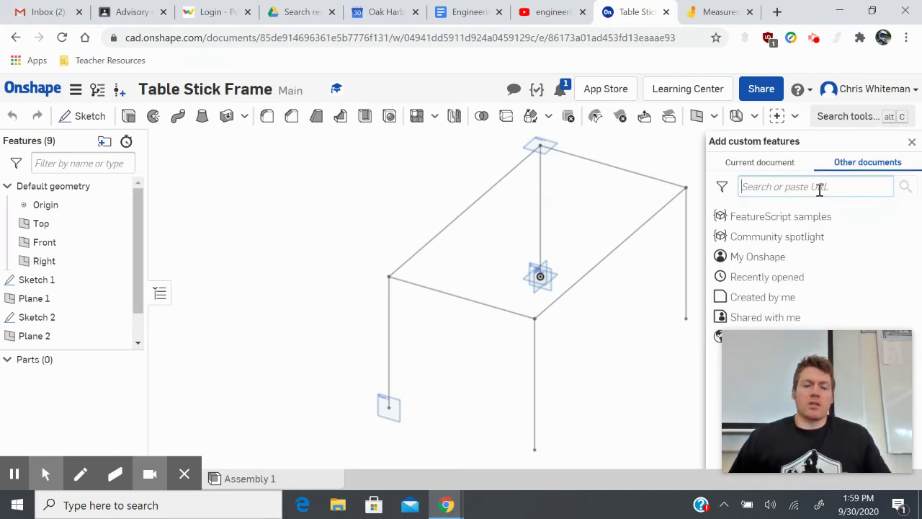
pyautogui.click(819, 188)
pyautogui.write('Beam Feature')
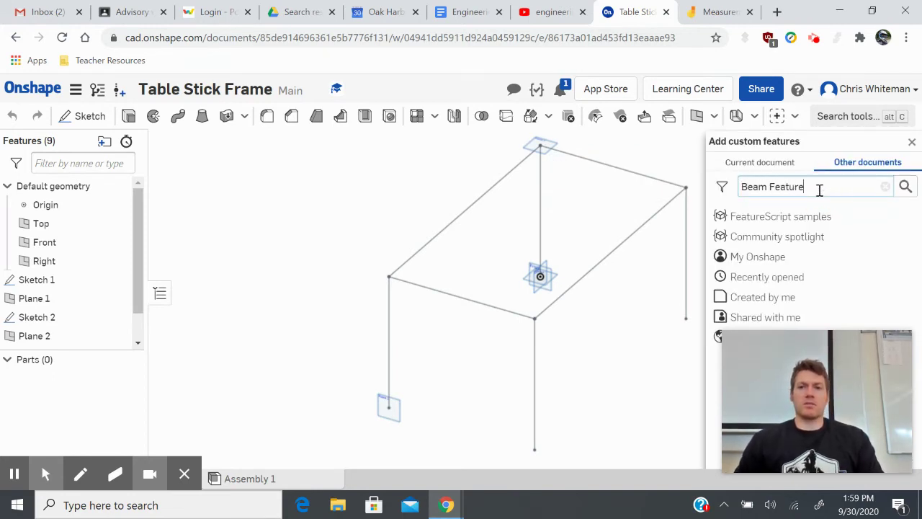
pyautogui.press('Return')
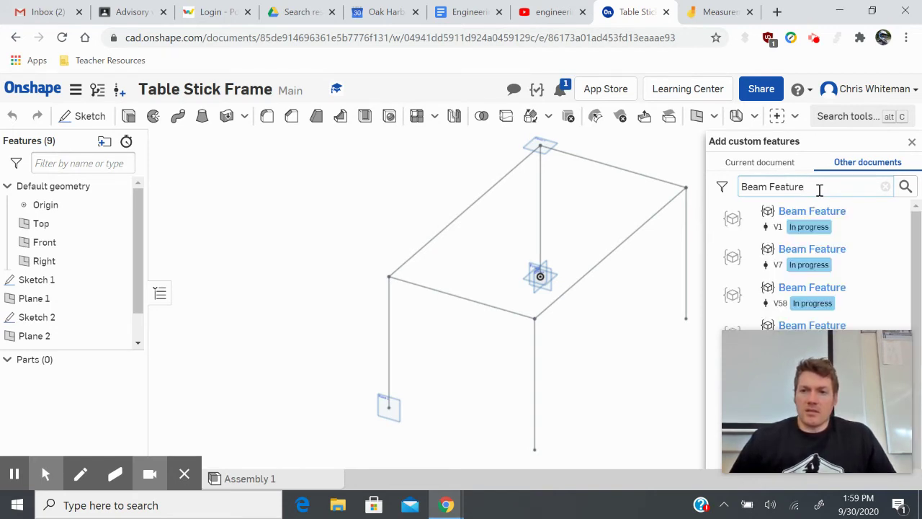
pyautogui.scroll(-1, 829, 270)
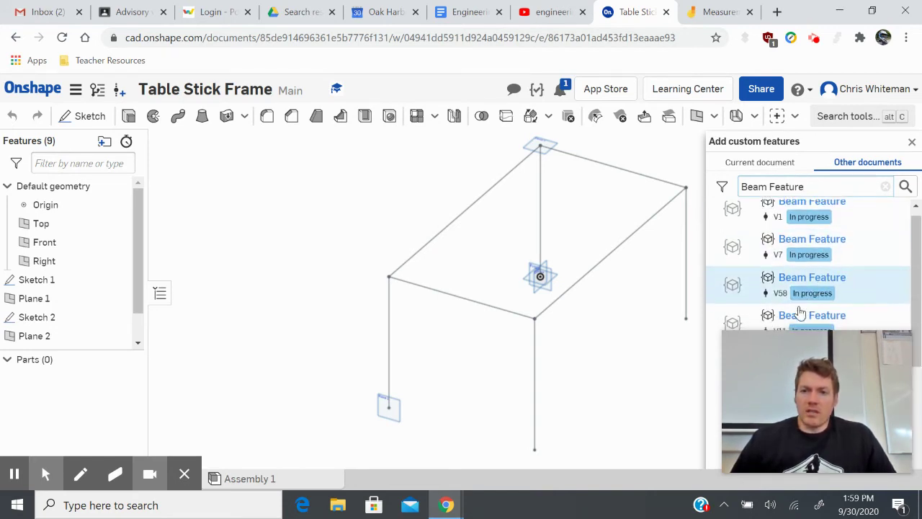
pyautogui.scroll(-2, 795, 317)
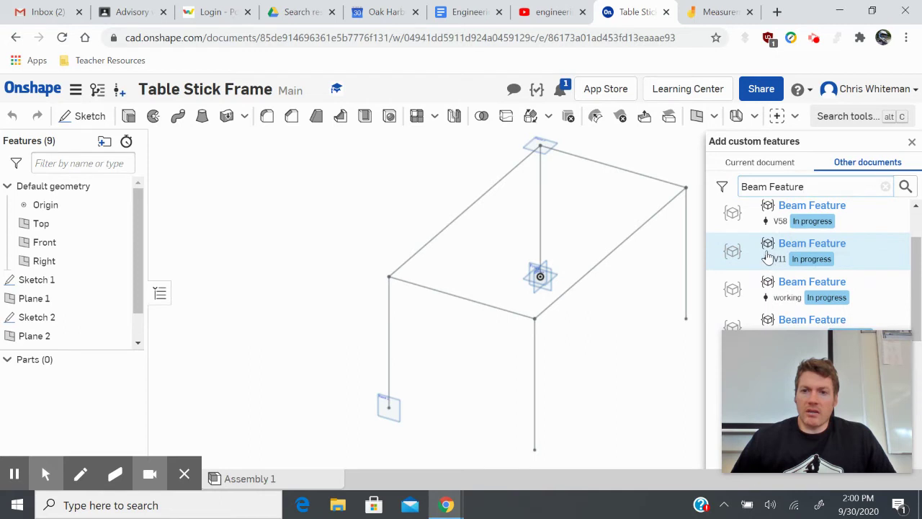
pyautogui.click(912, 143)
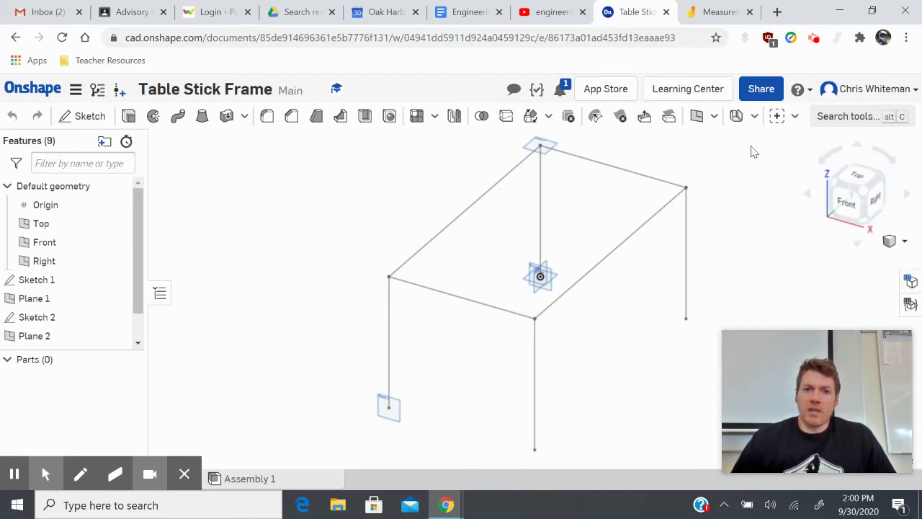
# Step: Start a Beam feature along the leg at the origin, its adjoining short top edge and the leg at that edge's other end
pyautogui.click(795, 117)
pyautogui.click(808, 145)
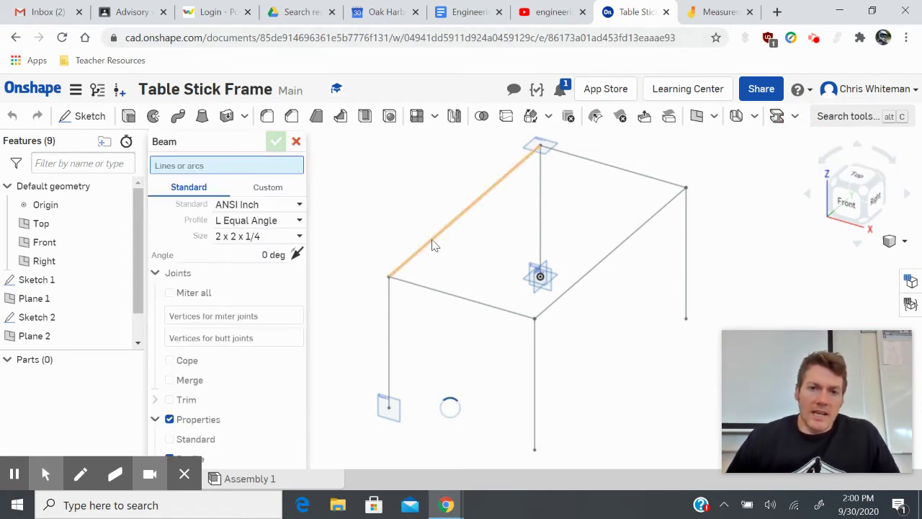
pyautogui.click(541, 189)
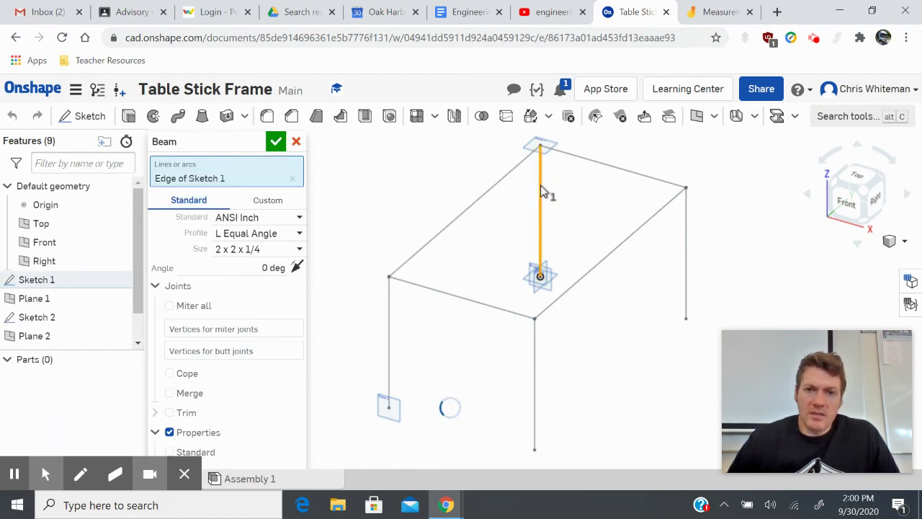
pyautogui.click(585, 162)
pyautogui.click(689, 228)
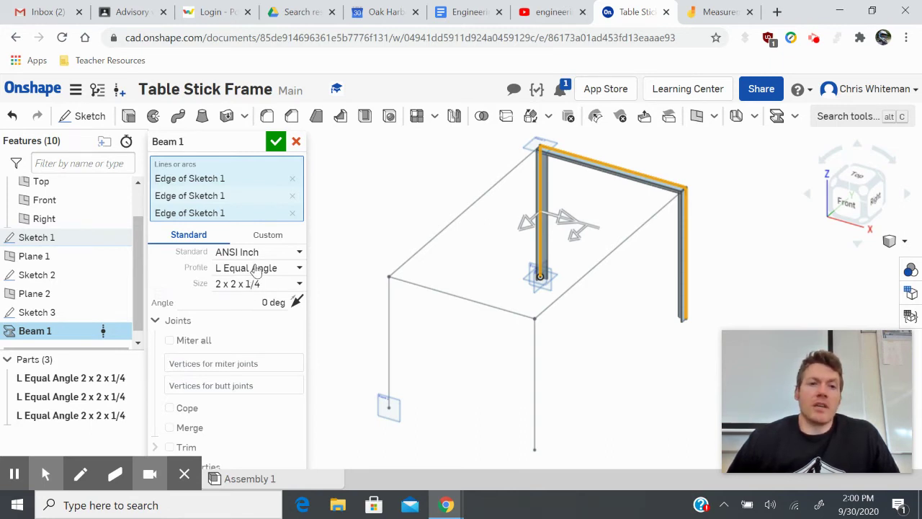
# Step: Switch the beam to a custom profile and create version V1 of the Angle Iron Profile 1.25x1.25 document for use as its source
pyautogui.click(267, 238)
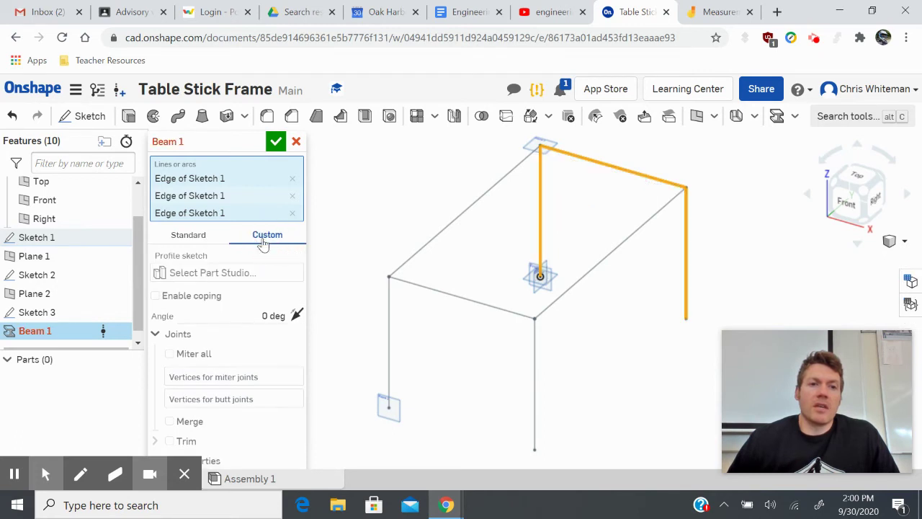
pyautogui.click(214, 275)
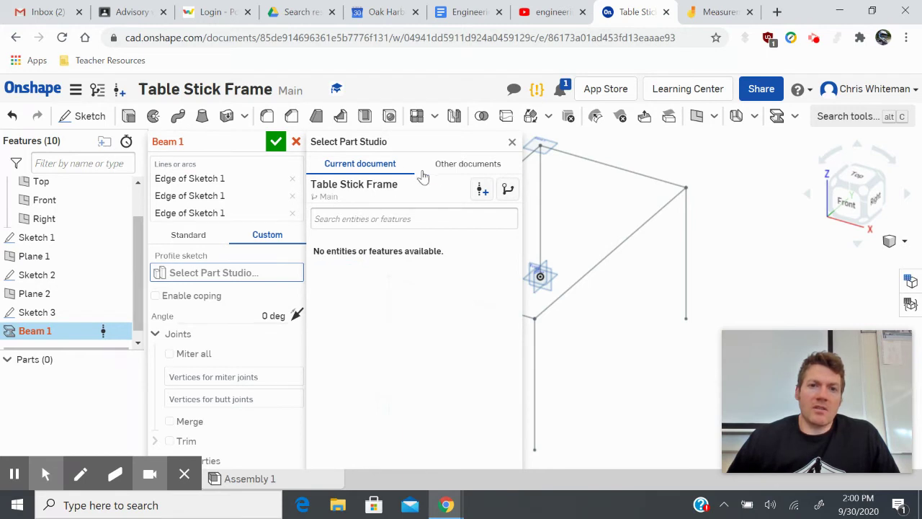
pyautogui.click(446, 165)
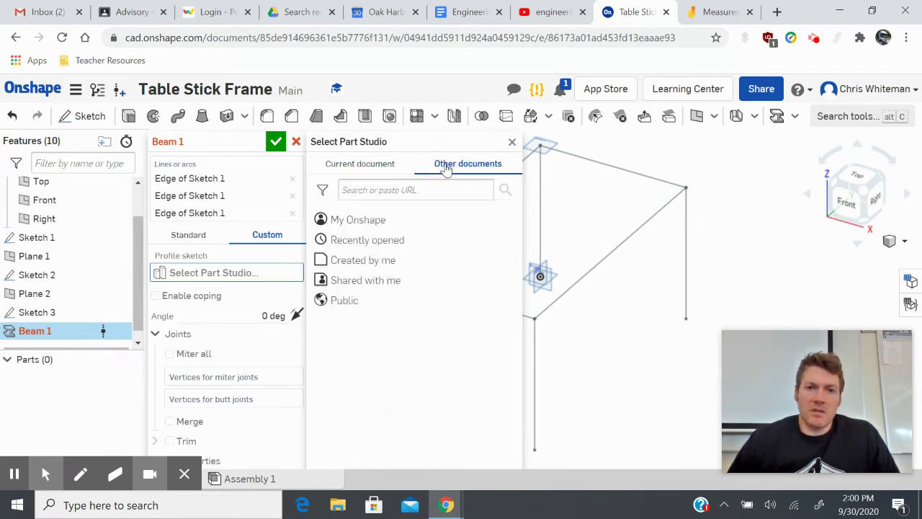
pyautogui.click(369, 222)
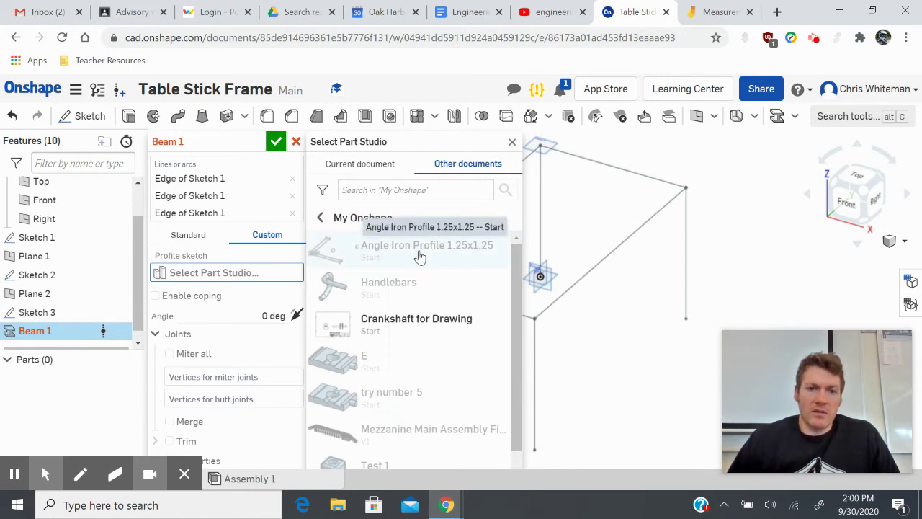
pyautogui.click(420, 256)
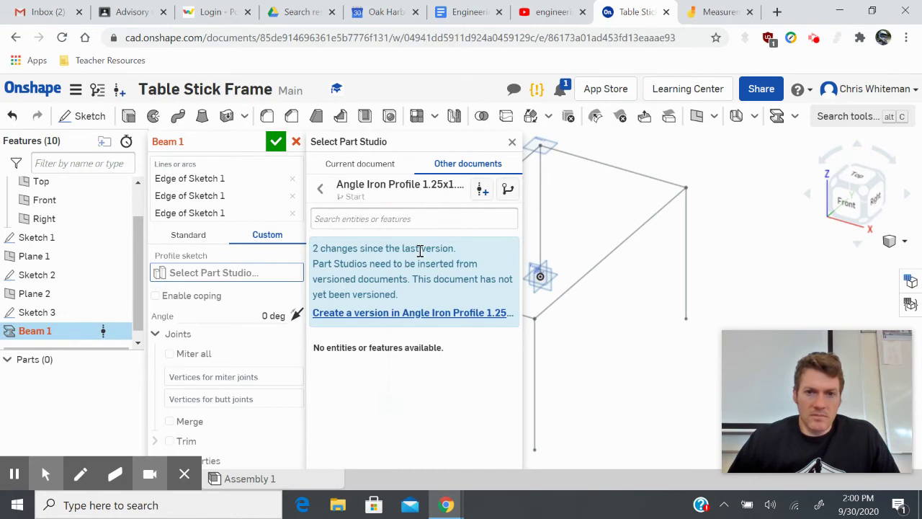
pyautogui.click(394, 314)
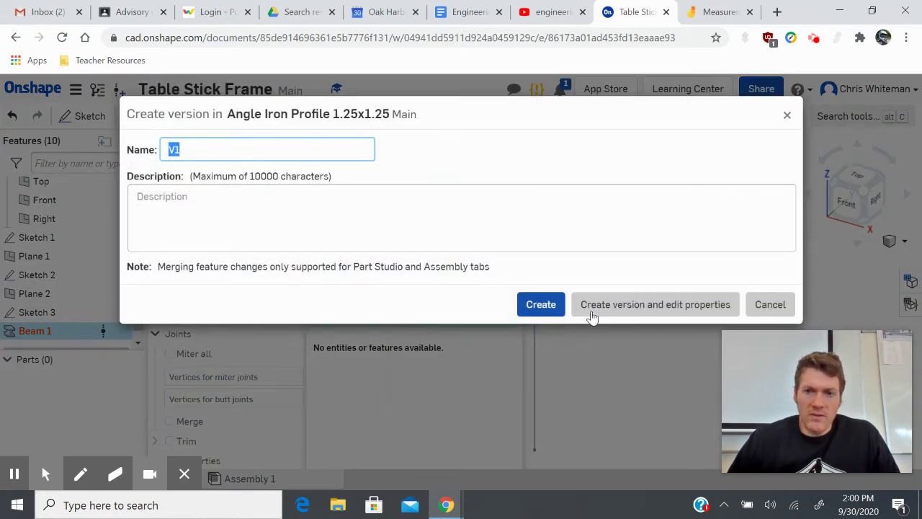
pyautogui.click(611, 308)
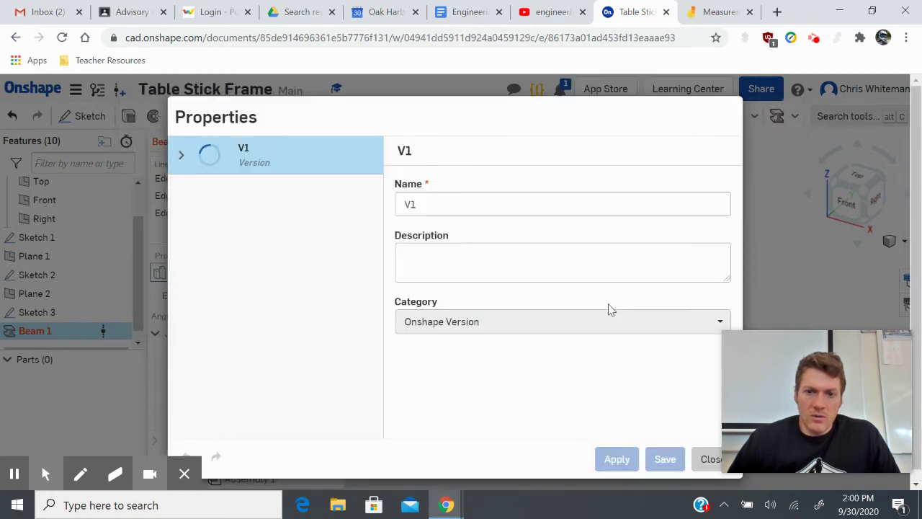
pyautogui.click(699, 465)
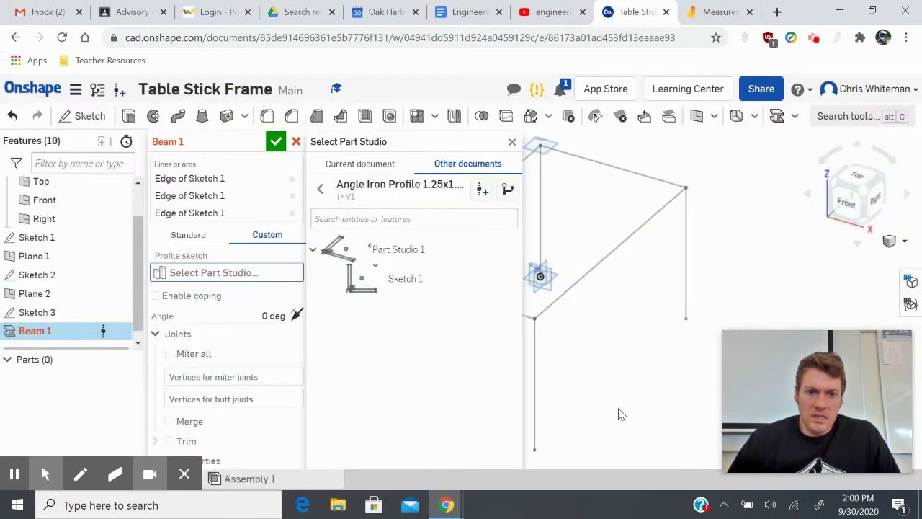
# Step: Use Sketch 1 from version V1 of the angle iron document as the beam's profile and check the corner up close
pyautogui.click(403, 280)
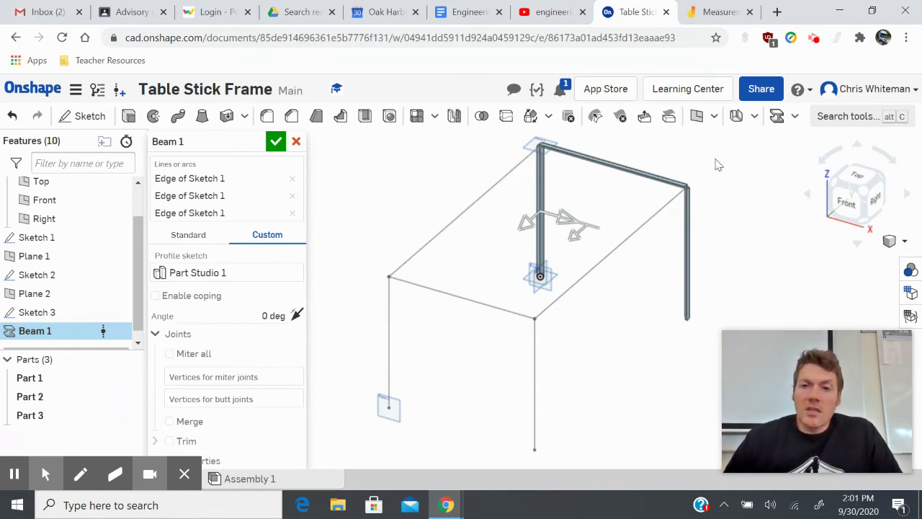
pyautogui.scroll(5, 710, 173)
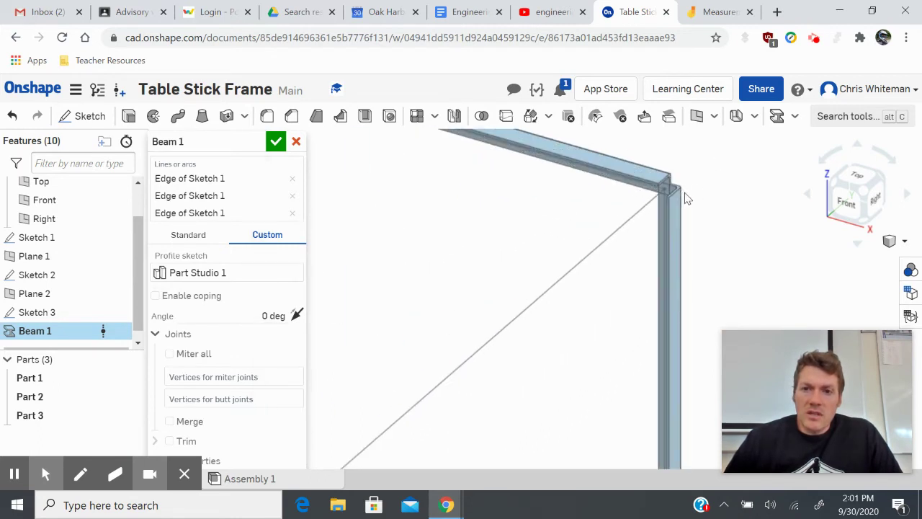
pyautogui.scroll(3, 657, 186)
pyautogui.scroll(-8, 655, 183)
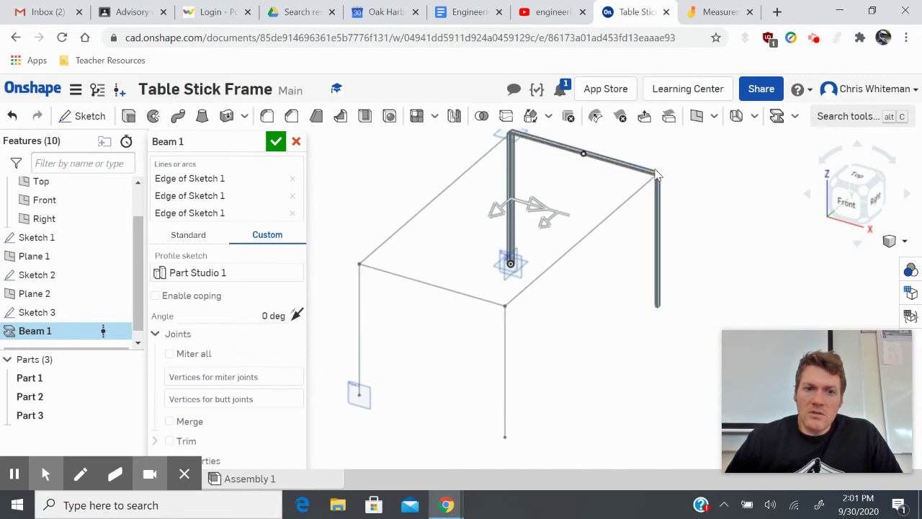
pyautogui.scroll(2, 656, 175)
# Step: Miter all joints of the custom-profile beams, check the mitered corner and accept the Beam feature
pyautogui.click(170, 354)
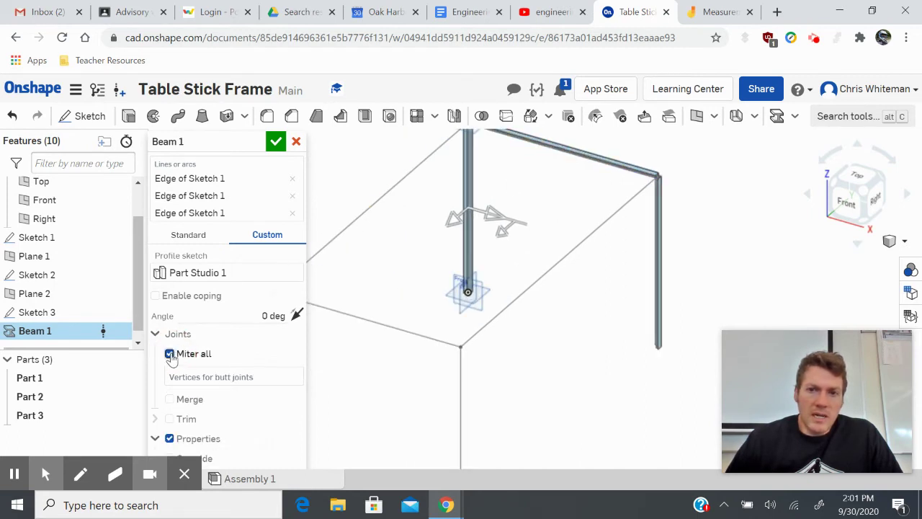
pyautogui.scroll(2, 667, 164)
pyautogui.scroll(6, 664, 184)
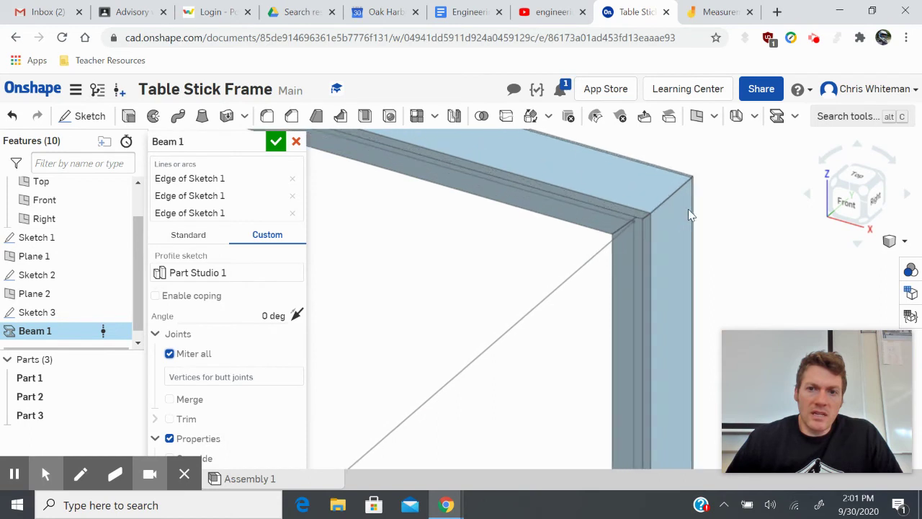
pyautogui.scroll(-2, 663, 205)
pyautogui.moveTo(665, 203)
pyautogui.mouseDown(button='right')
pyautogui.moveTo(680, 196)
pyautogui.moveTo(665, 206)
pyautogui.mouseUp(button='right')
pyautogui.scroll(-8, 665, 206)
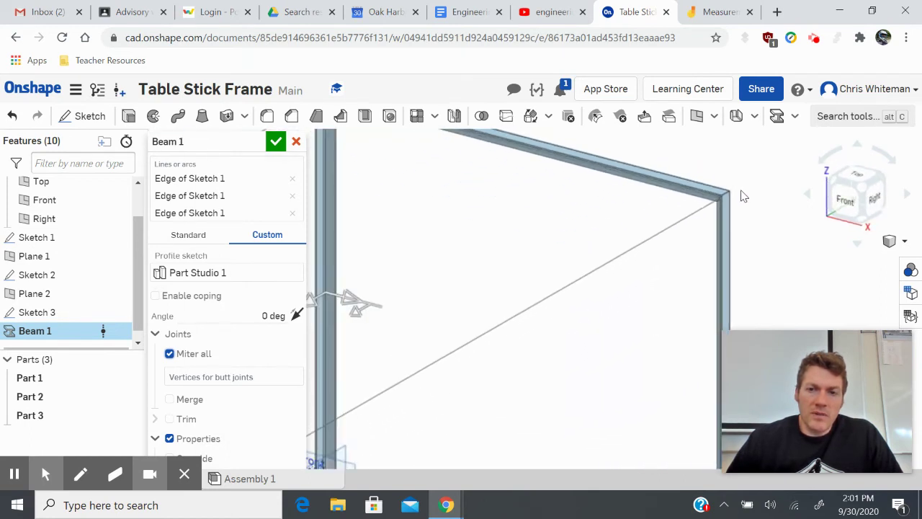
pyautogui.scroll(3, 681, 203)
pyautogui.scroll(-3, 670, 204)
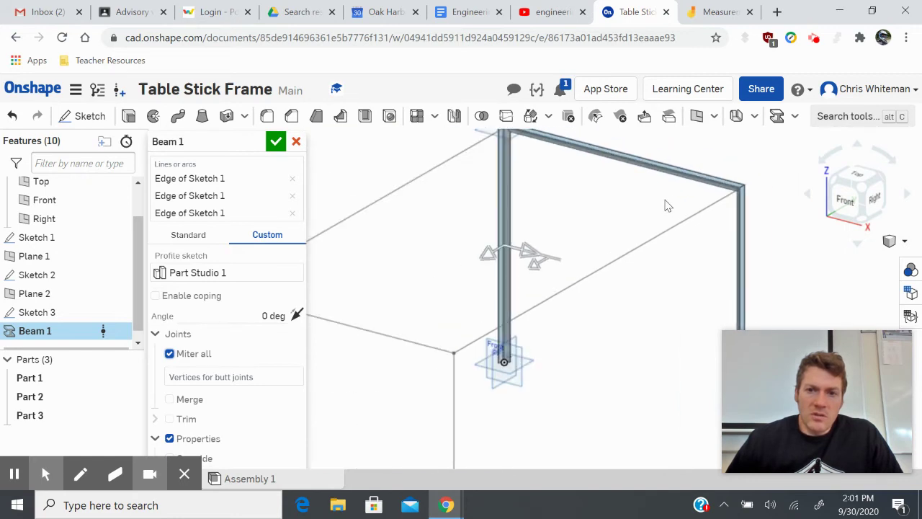
pyautogui.scroll(-2, 664, 204)
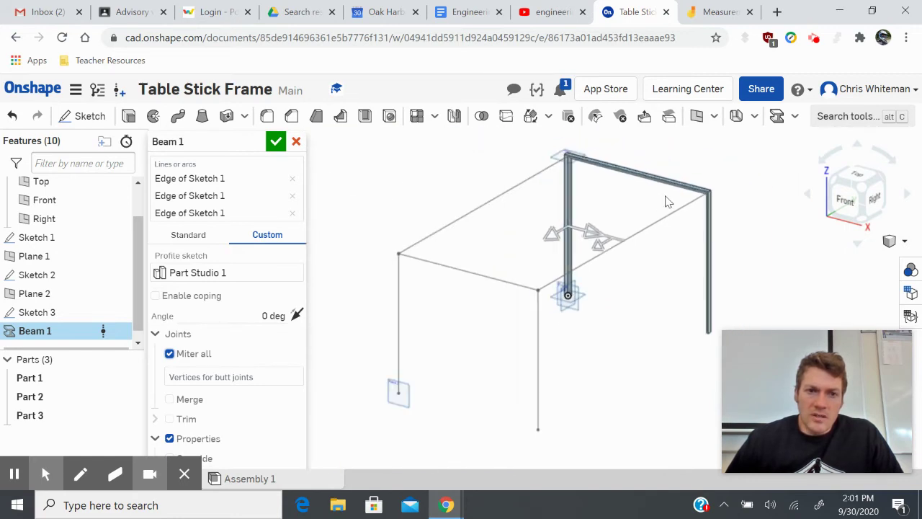
pyautogui.click(276, 142)
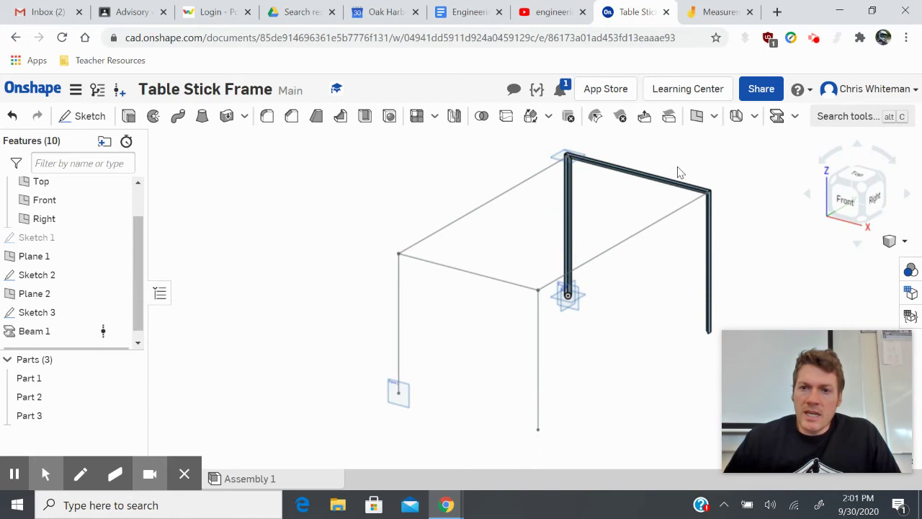
# Step: Start a second Beam feature along the front-right leg of Sketch 2 and set its angle to 270 deg
pyautogui.click(796, 117)
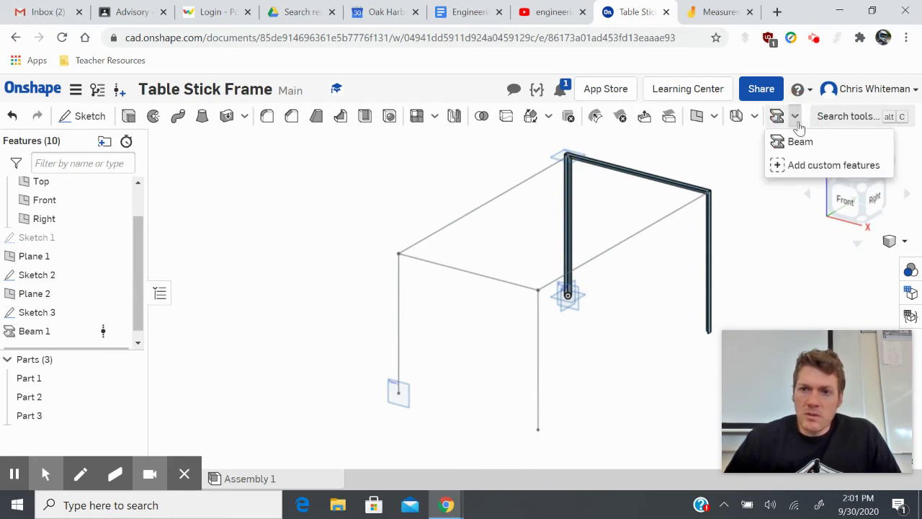
pyautogui.click(800, 142)
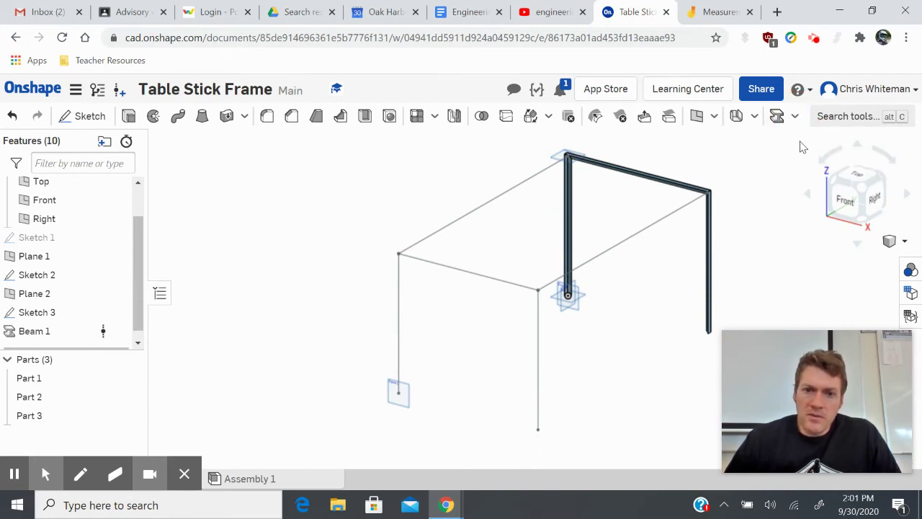
pyautogui.click(537, 332)
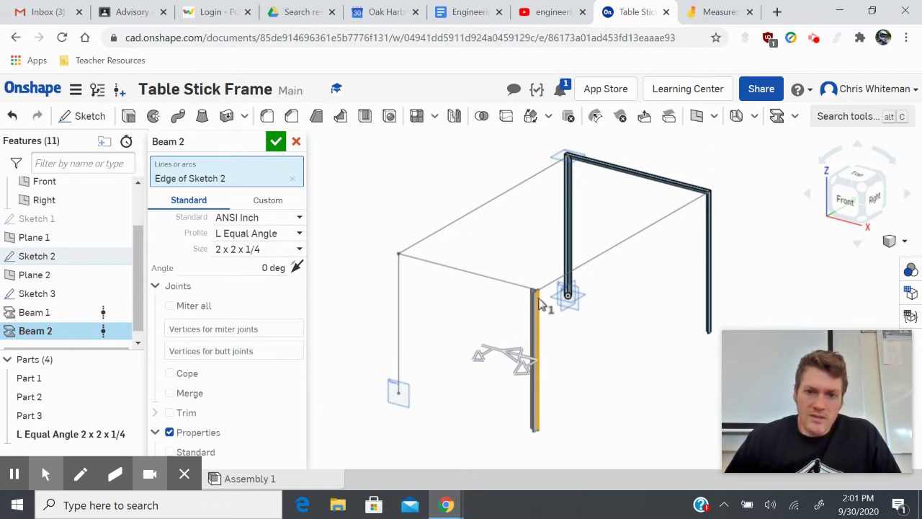
pyautogui.scroll(6, 544, 308)
pyautogui.scroll(-5, 505, 281)
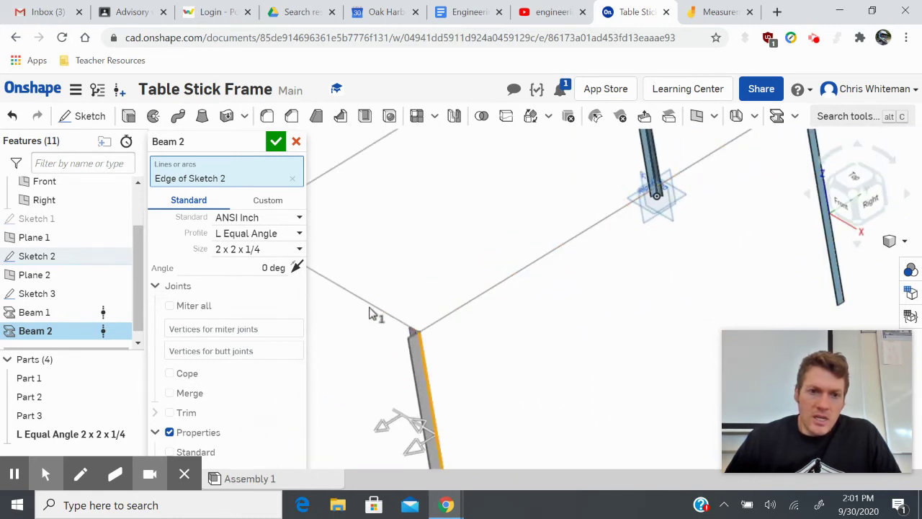
pyautogui.click(278, 268)
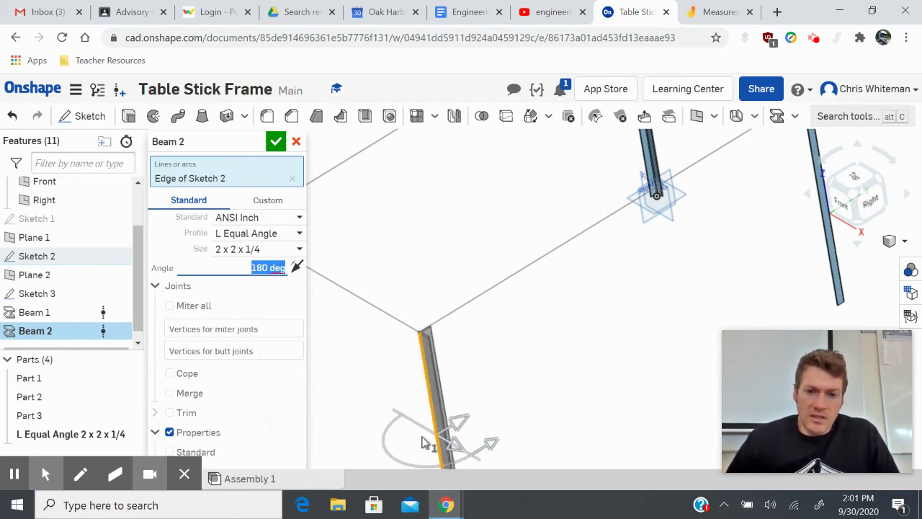
pyautogui.click(264, 267)
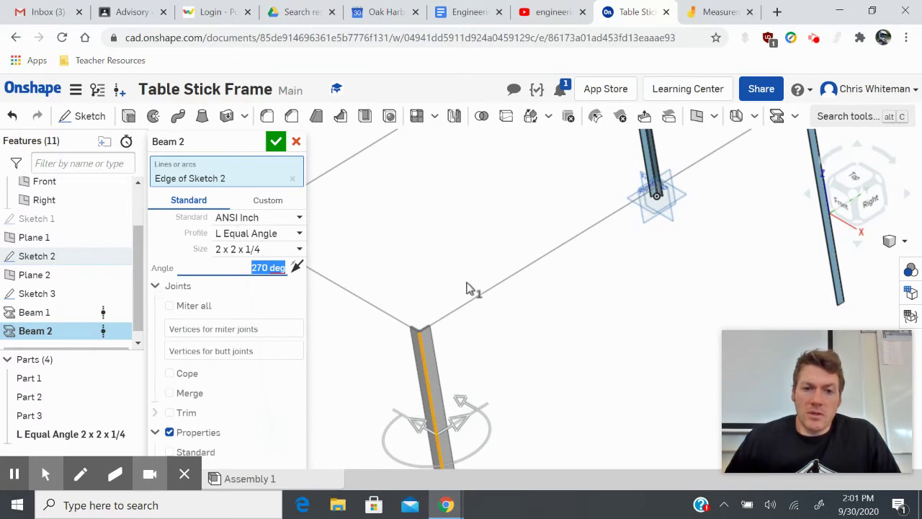
# Step: Add Sketch 2's short top edge and its other leg to the beam, and miter all joints
pyautogui.moveTo(515, 282); pyautogui.dragTo(524, 266, button='right')
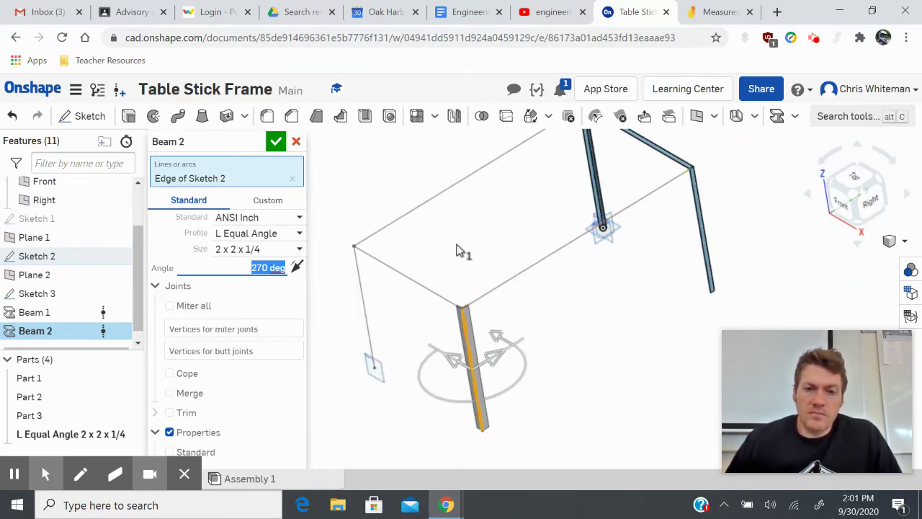
pyautogui.click(408, 274)
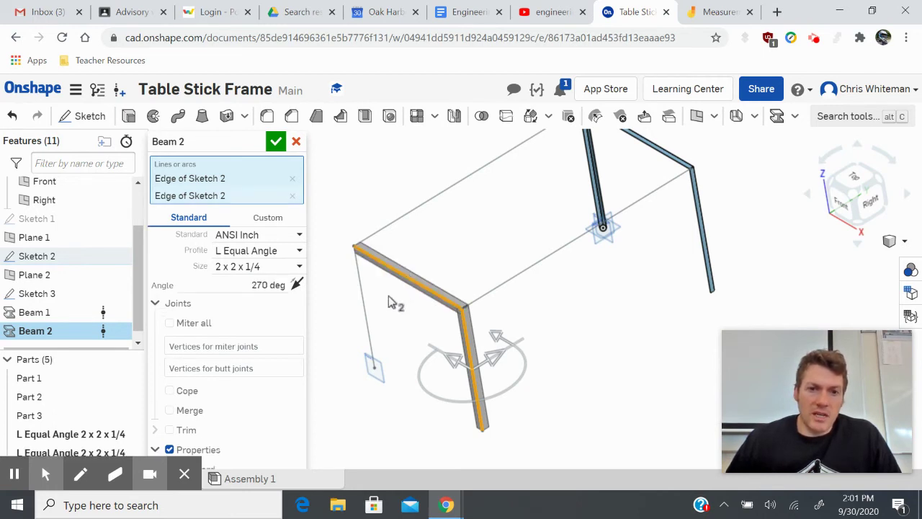
pyautogui.click(365, 296)
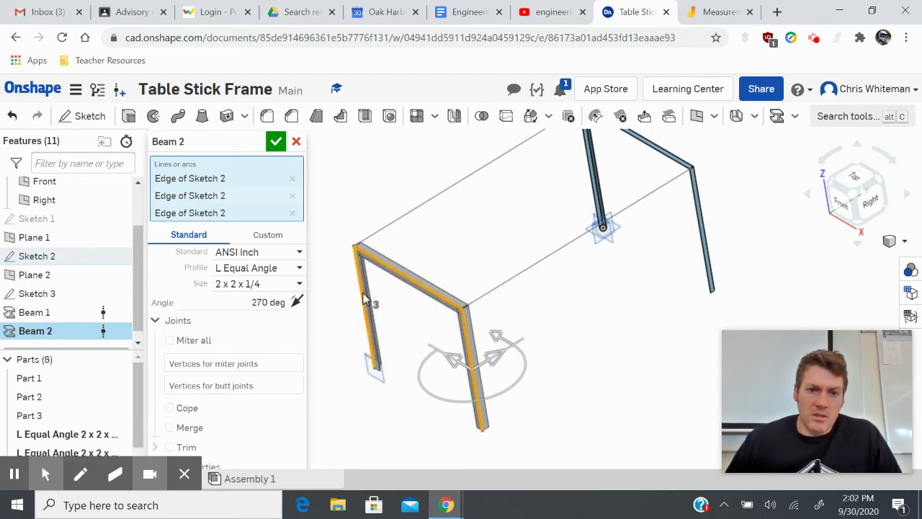
pyautogui.click(170, 341)
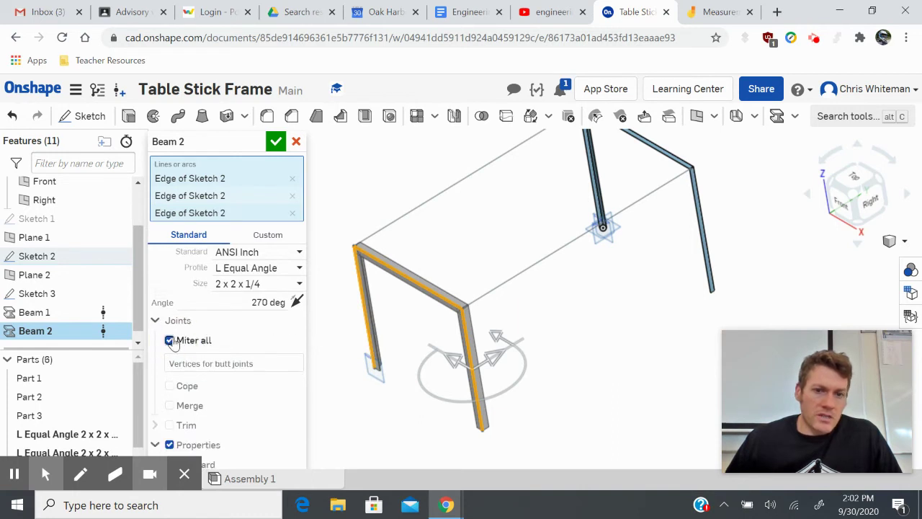
# Step: Examine the angle orientation and mitered corners of both leg frames from several sides
pyautogui.scroll(2, 558, 259)
pyautogui.scroll(-2, 609, 222)
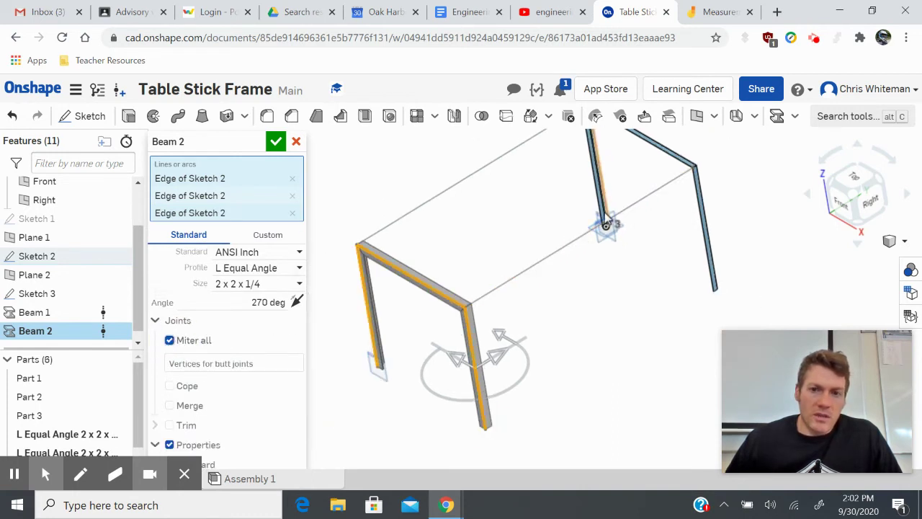
pyautogui.moveTo(609, 220); pyautogui.dragTo(612, 211, button='right')
pyautogui.scroll(3, 673, 189)
pyautogui.scroll(-5, 721, 166)
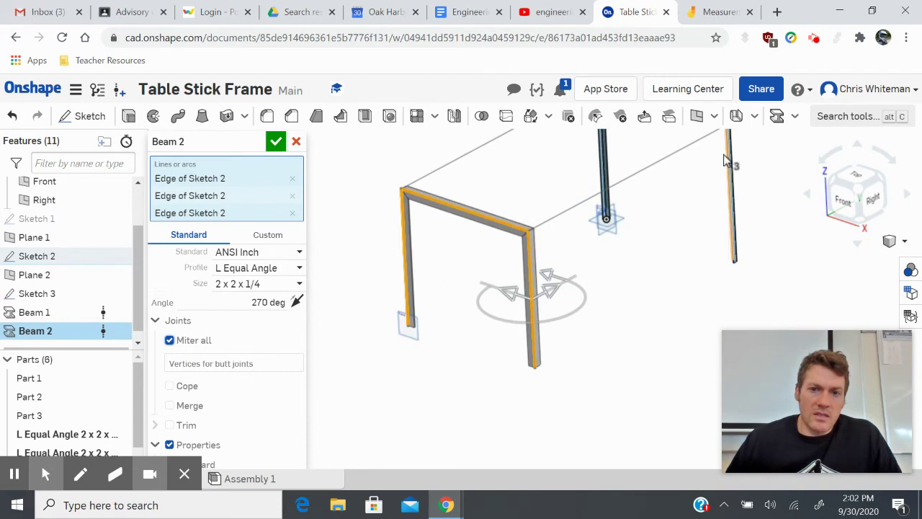
pyautogui.scroll(3, 500, 214)
pyautogui.scroll(-3, 440, 226)
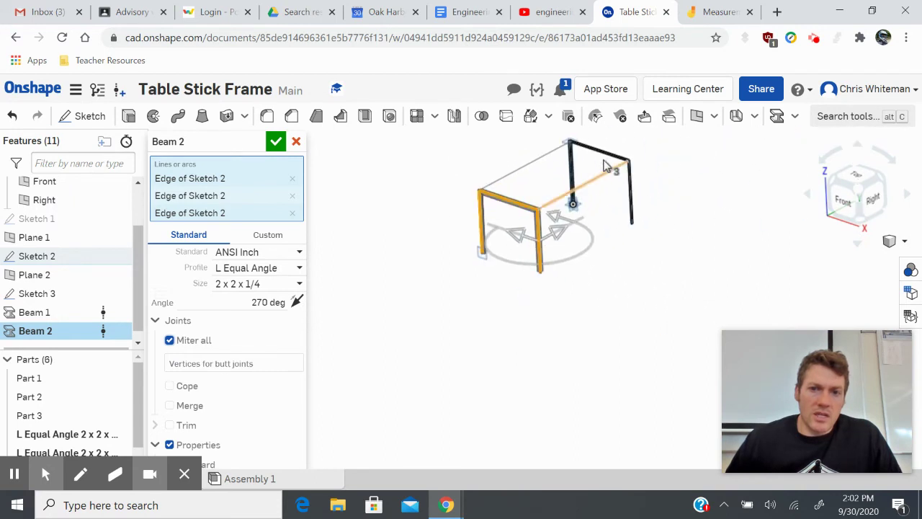
pyautogui.scroll(2, 609, 166)
pyautogui.scroll(6, 634, 173)
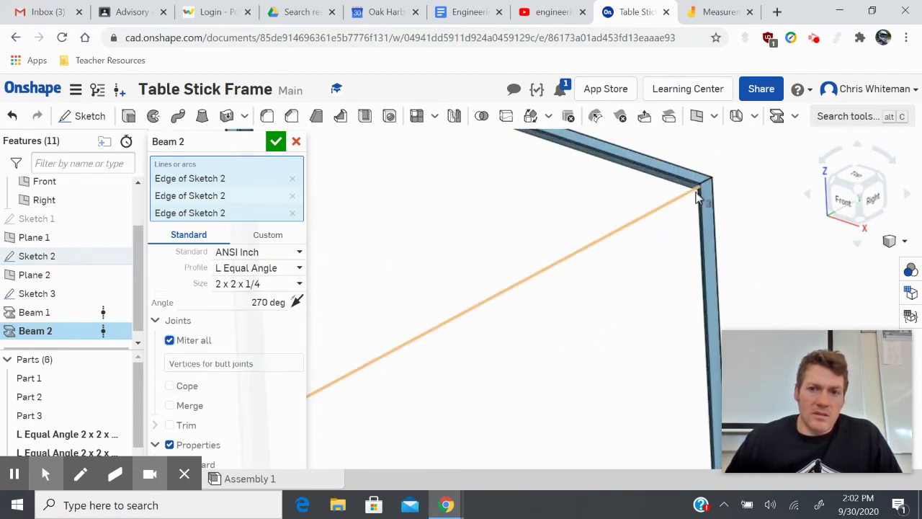
pyautogui.moveTo(708, 198)
pyautogui.mouseDown(button='right')
pyautogui.moveTo(734, 181)
pyautogui.moveTo(696, 192)
pyautogui.mouseUp(button='right')
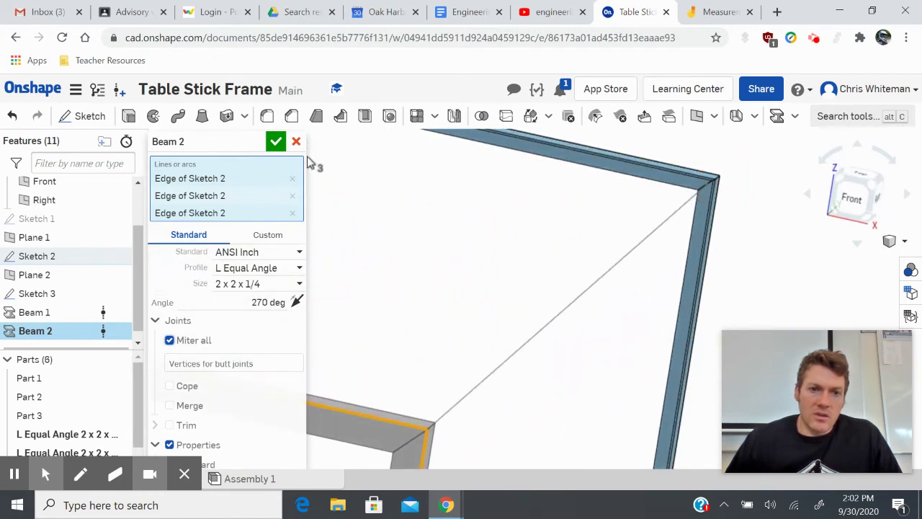
# Step: Accept the Beam feature on the Sketch 2 legs and top edge
pyautogui.click(285, 142)
pyautogui.scroll(3, 646, 286)
pyautogui.scroll(-6, 646, 286)
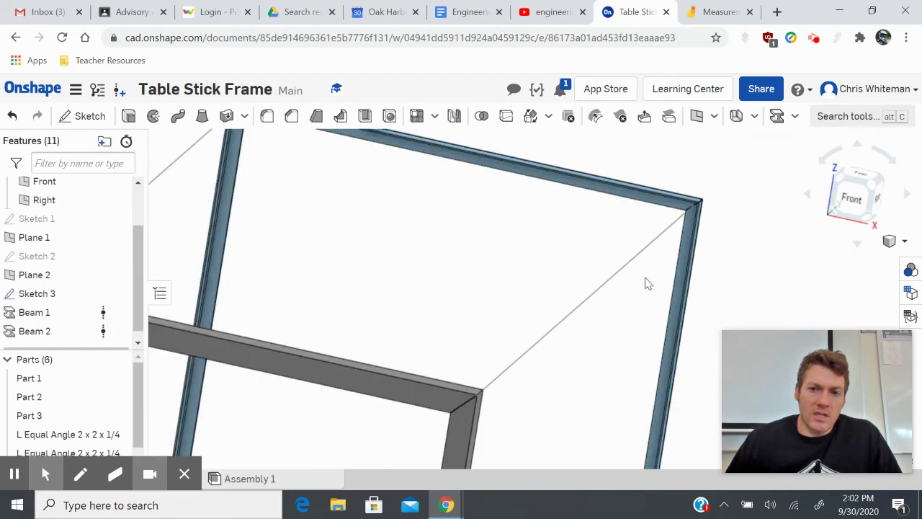
# Step: Delete the Beam 1 feature from the rear leg frame
pyautogui.click(40, 315)
pyautogui.rightClick(40, 314)
pyautogui.click(64, 305)
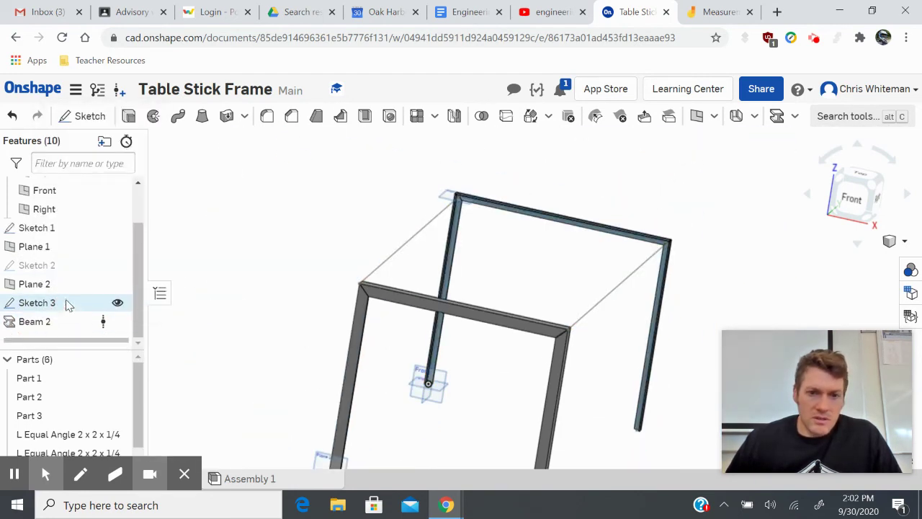
# Step: Start a new Beam with the custom profile from Sketch 1 of the Angle Iron Profile 1.25x1.25 document
pyautogui.click(776, 116)
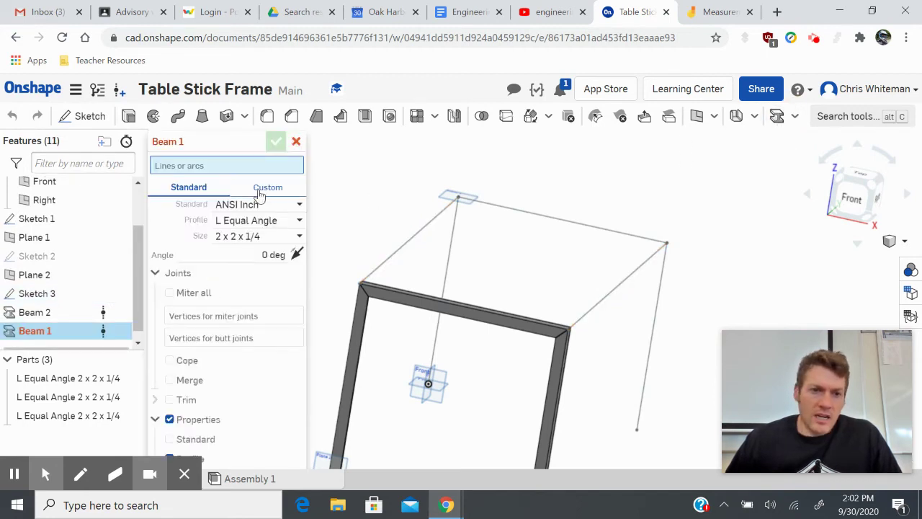
pyautogui.click(267, 188)
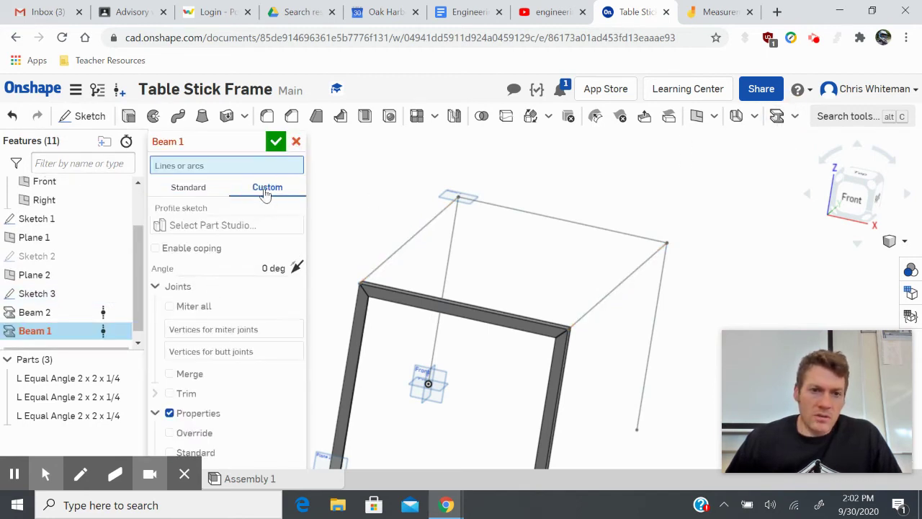
pyautogui.click(229, 224)
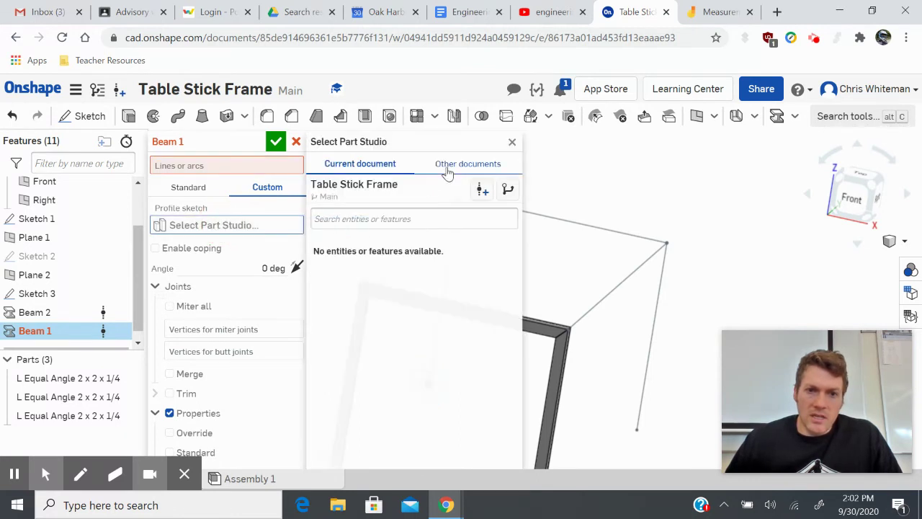
pyautogui.click(446, 167)
pyautogui.click(358, 219)
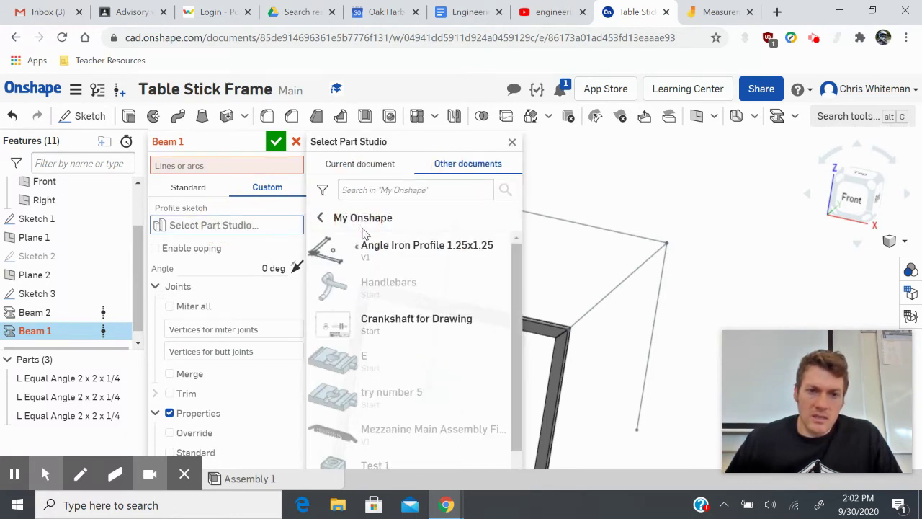
pyautogui.click(372, 245)
pyautogui.click(390, 278)
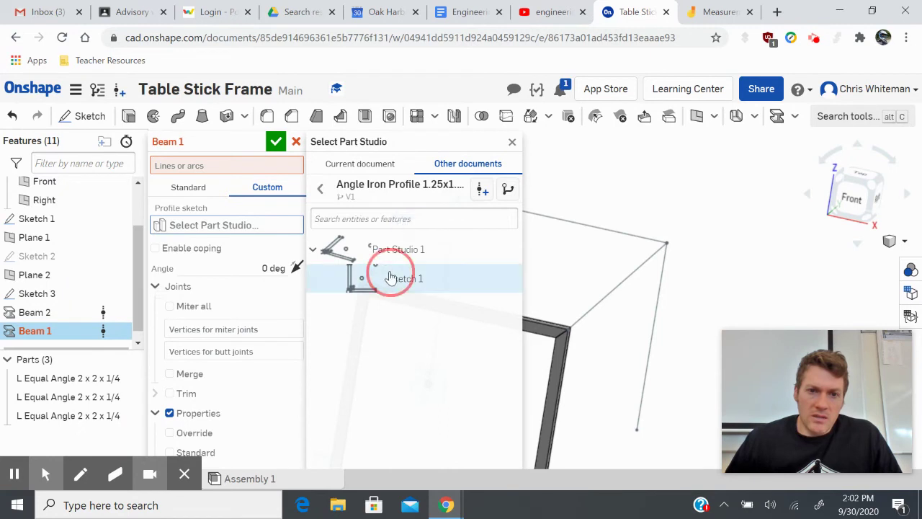
# Step: Assign both rear legs and the short top edge of Sketch 1 to the beam
pyautogui.click(659, 294)
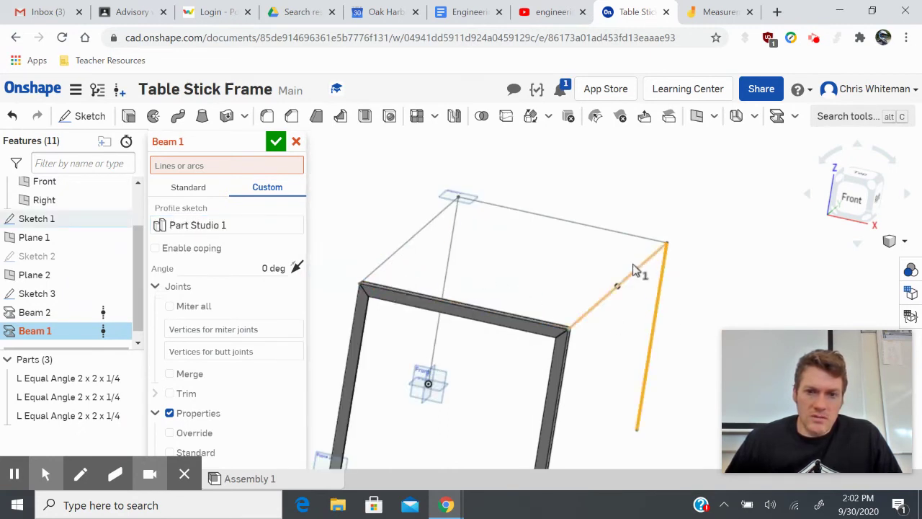
pyautogui.click(267, 171)
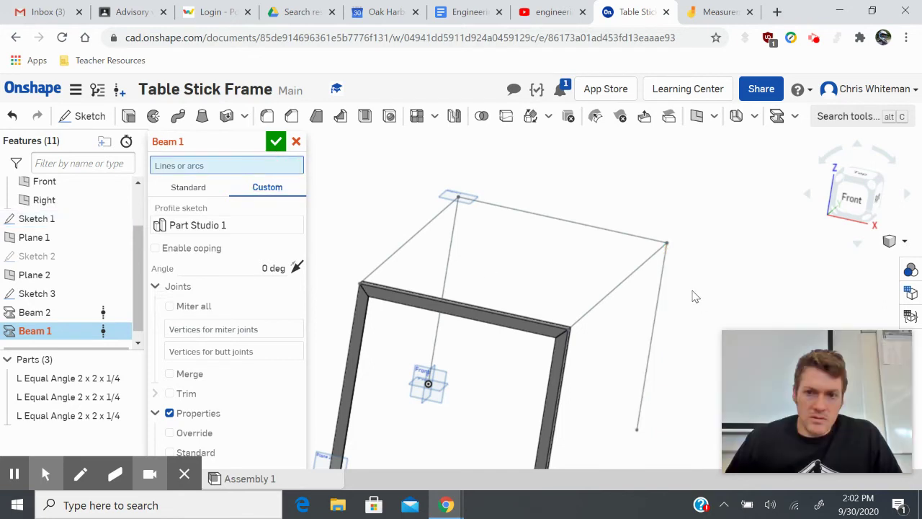
pyautogui.click(665, 274)
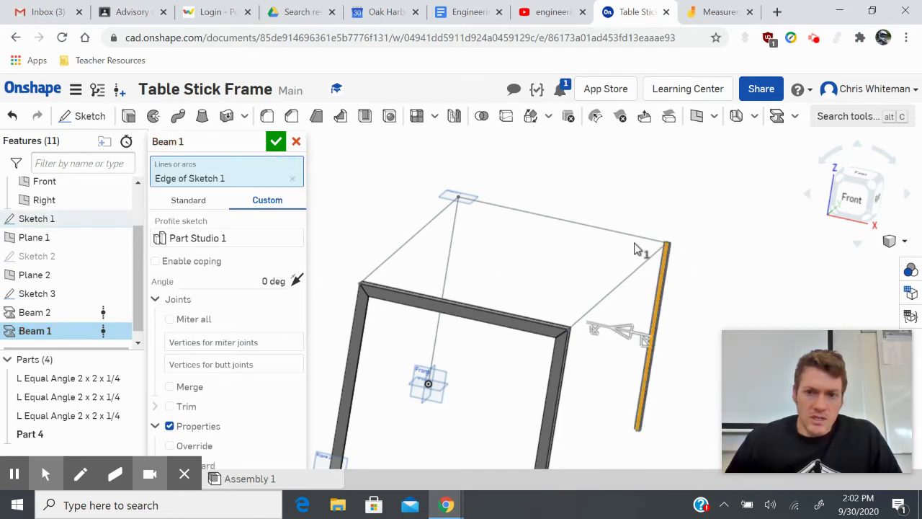
pyautogui.scroll(-2, 680, 243)
pyautogui.scroll(8, 680, 241)
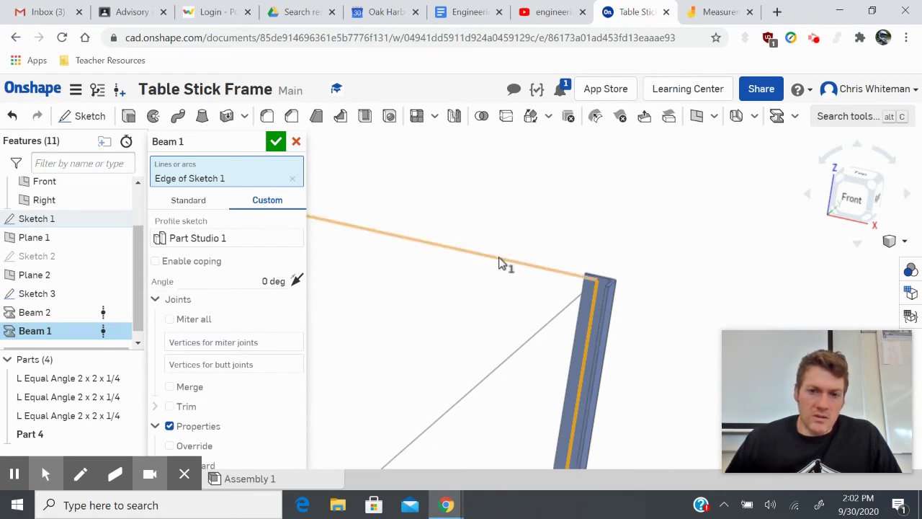
pyautogui.click(502, 262)
pyautogui.scroll(1, 512, 257)
pyautogui.scroll(-8, 519, 253)
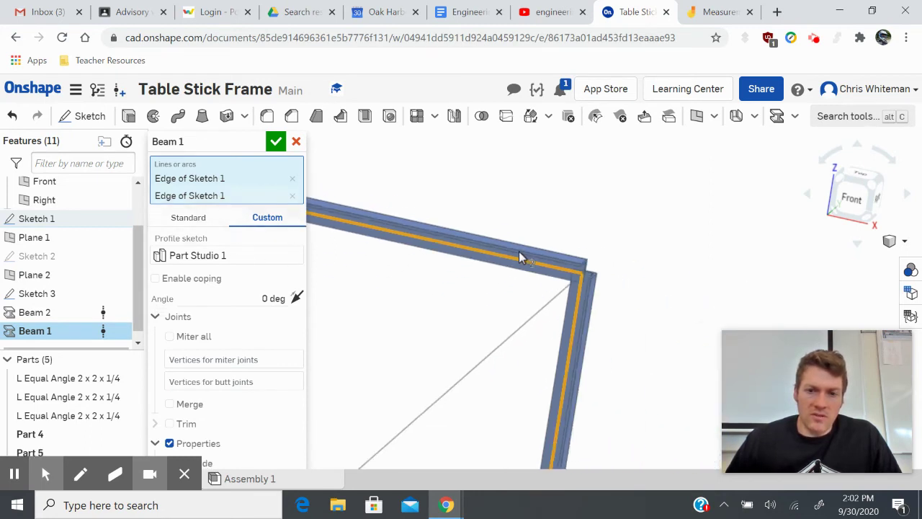
pyautogui.scroll(2, 438, 220)
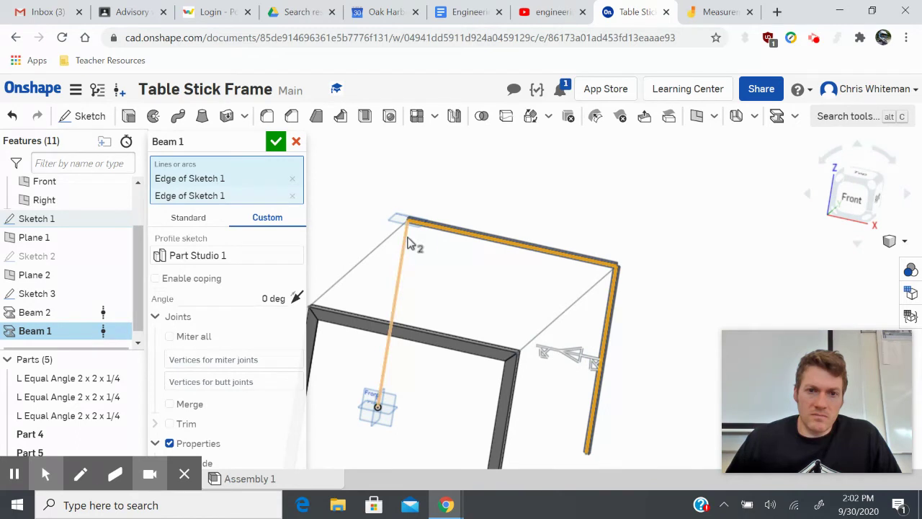
pyautogui.click(407, 245)
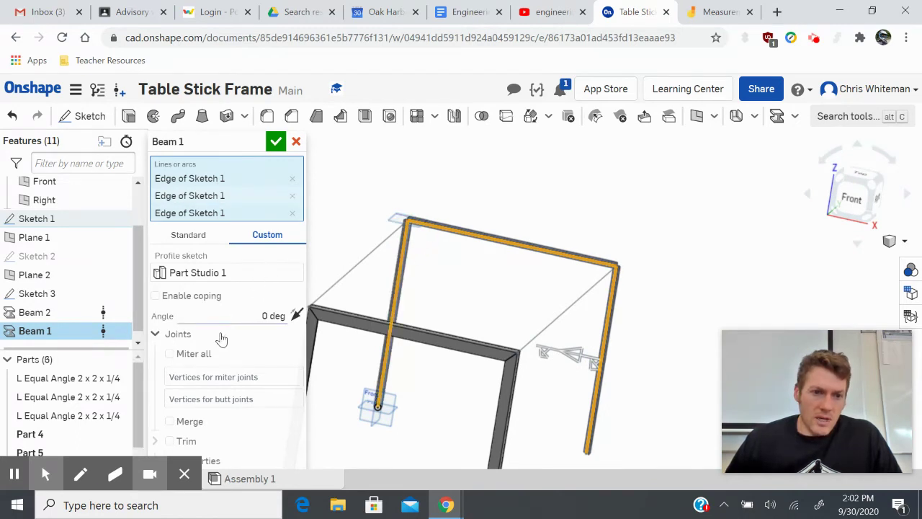
# Step: Miter all joints of the rear leg frame, check the angle's orientation, and accept the Beam feature
pyautogui.click(200, 353)
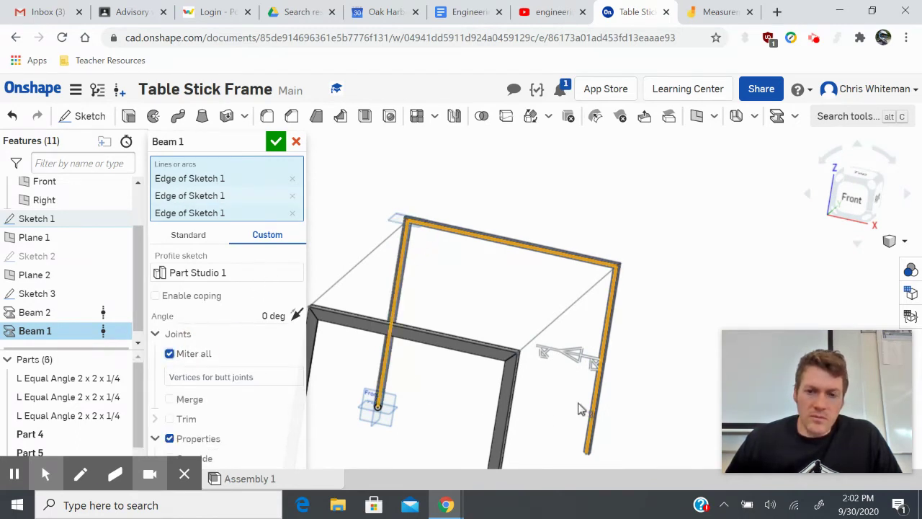
pyautogui.scroll(-2, 587, 389)
pyautogui.scroll(5, 596, 357)
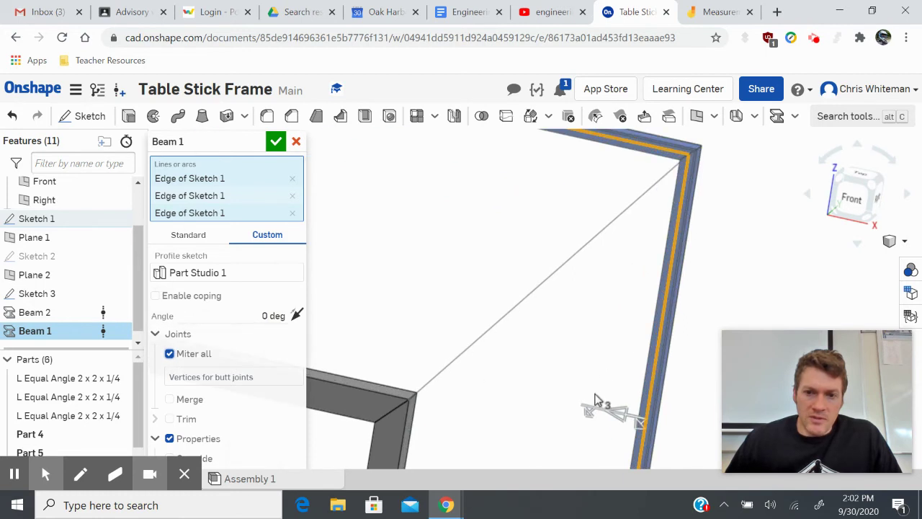
pyautogui.click(614, 409)
pyautogui.click(615, 412)
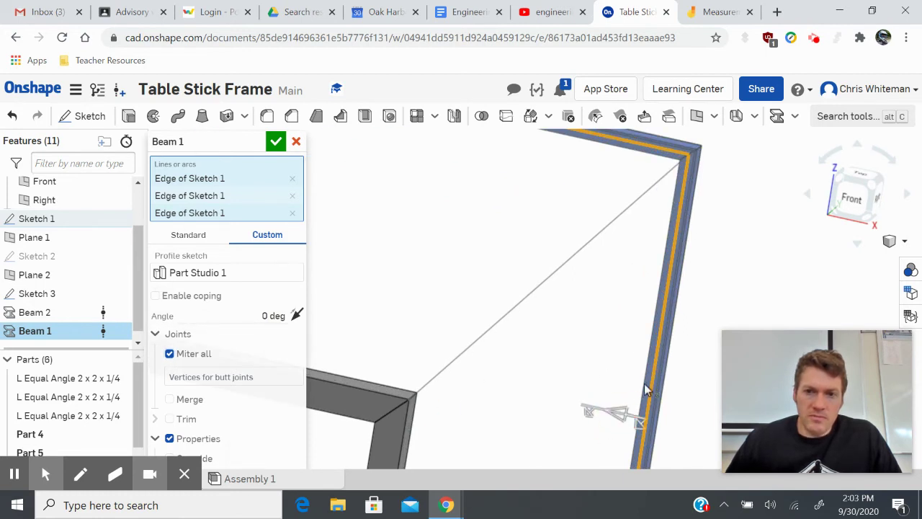
pyautogui.scroll(1, 646, 389)
pyautogui.scroll(-3, 685, 360)
pyautogui.moveTo(690, 325); pyautogui.dragTo(679, 302, button='right')
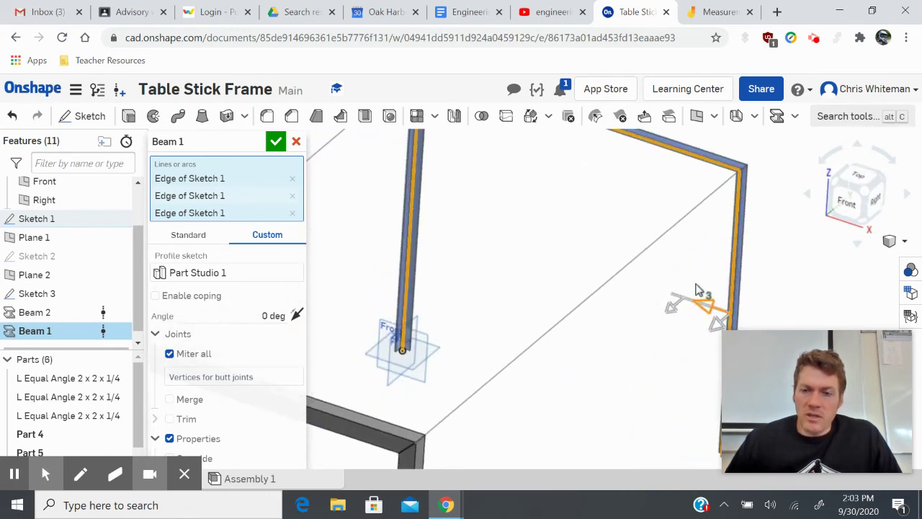
pyautogui.scroll(-2, 685, 255)
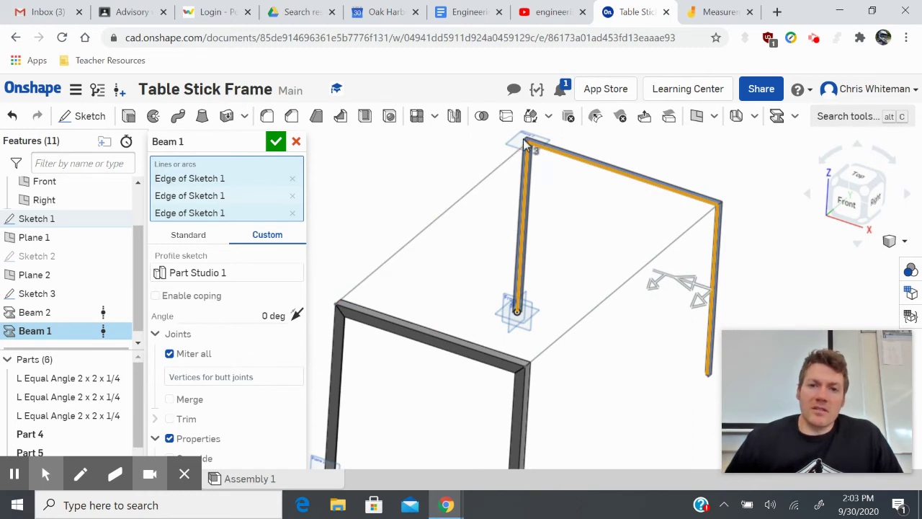
pyautogui.click(277, 142)
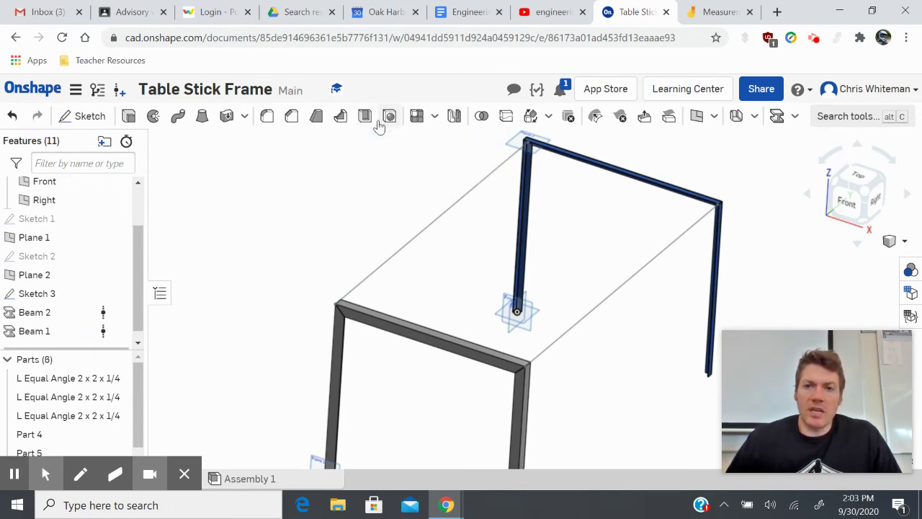
# Step: Start a standard ANSI Inch L Equal Angle 2 x 2 x 1/4 beam on one long Sketch 3 edge, rotated 180 degrees
pyautogui.click(777, 119)
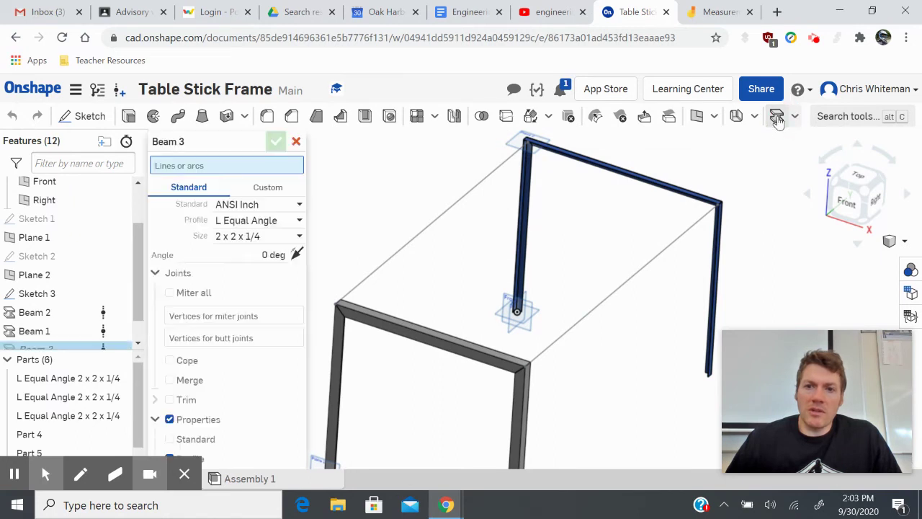
pyautogui.click(630, 281)
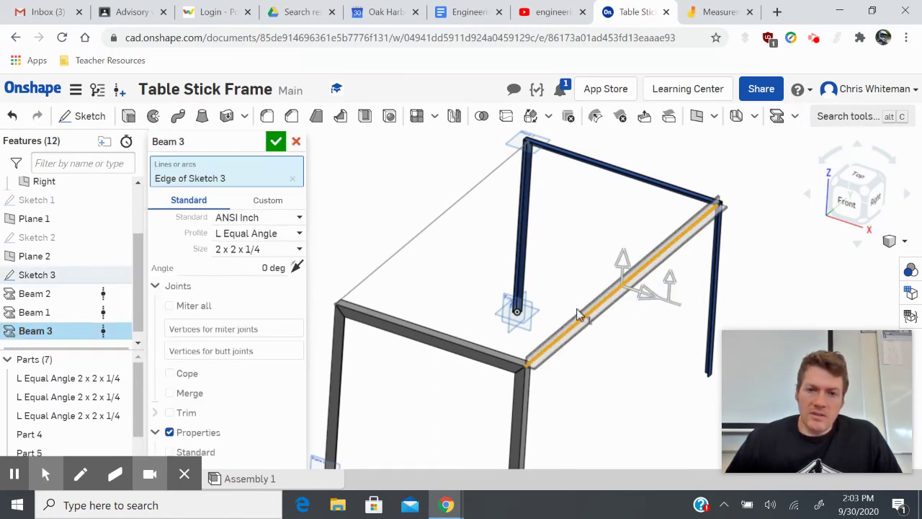
pyautogui.click(273, 267)
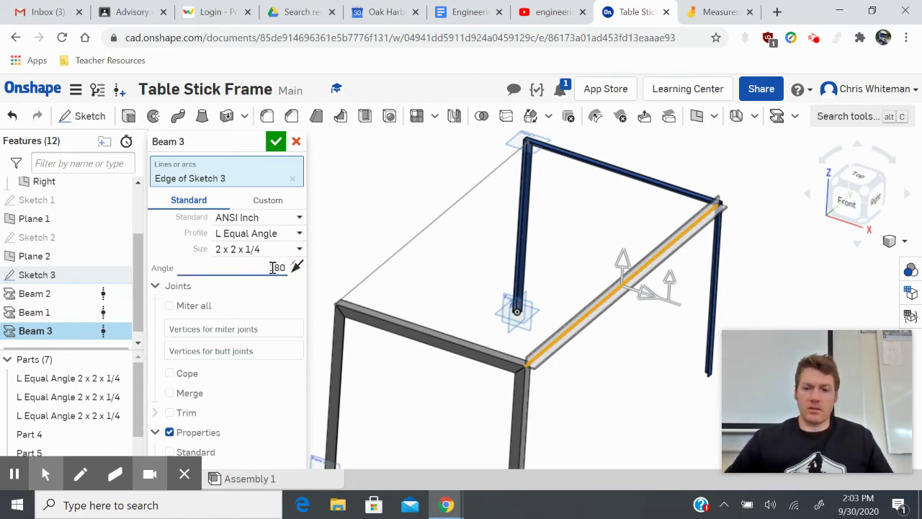
pyautogui.press('Return')
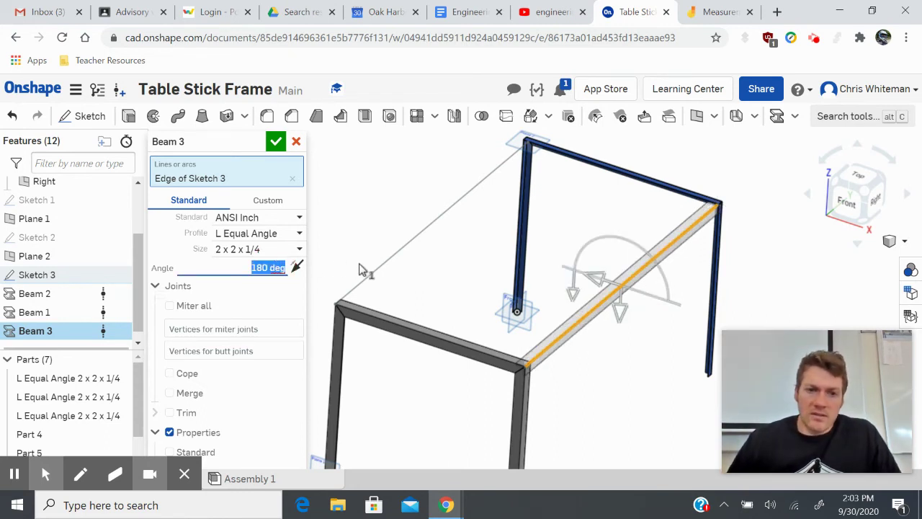
# Step: Add Beam 2's top edge and the other long Sketch 3 edge to the beam, check the corner fit, and accept it
pyautogui.click(439, 337)
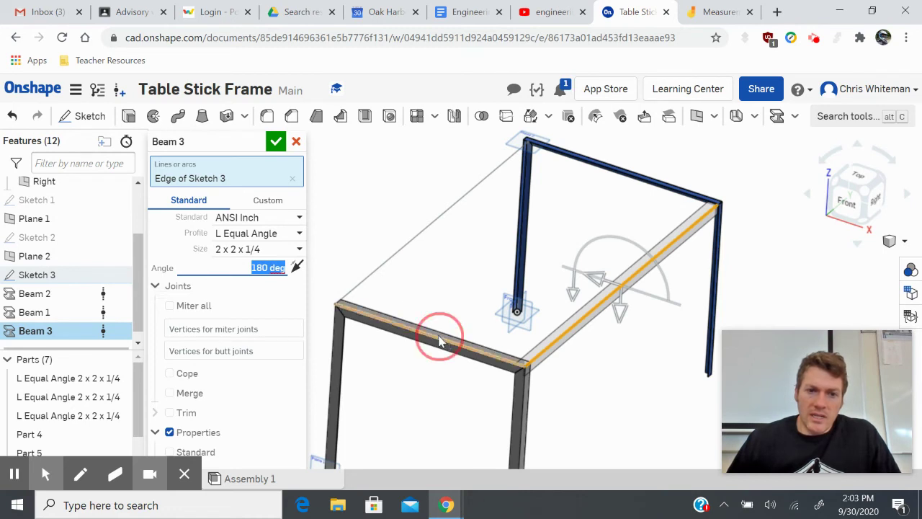
pyautogui.click(405, 247)
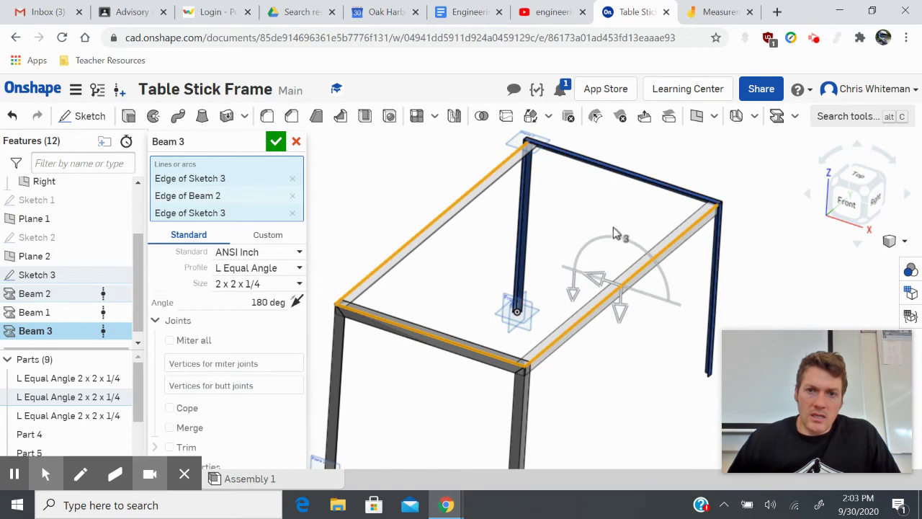
pyautogui.scroll(-2, 619, 209)
pyautogui.scroll(6, 648, 171)
pyautogui.moveTo(630, 191); pyautogui.dragTo(586, 274, button='right')
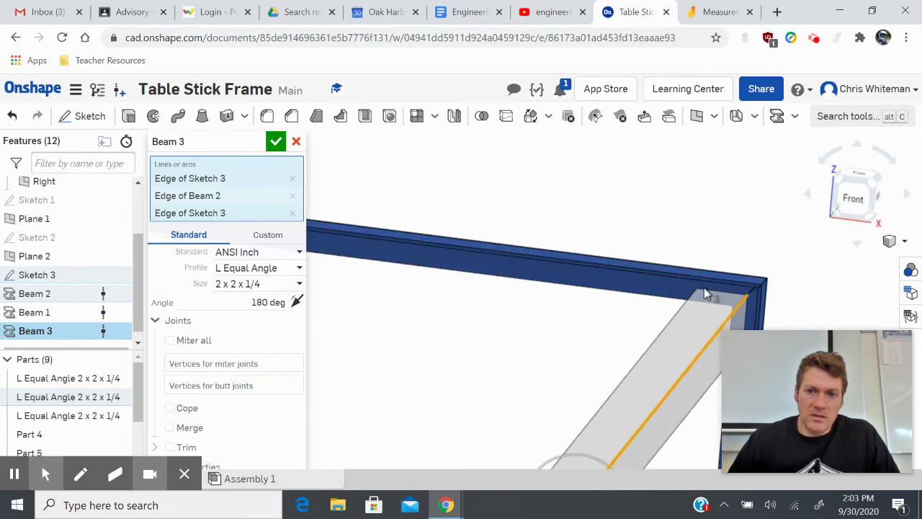
pyautogui.moveTo(663, 305)
pyautogui.mouseDown(button='right')
pyautogui.moveTo(667, 297)
pyautogui.moveTo(675, 305)
pyautogui.moveTo(666, 304)
pyautogui.mouseUp(button='right')
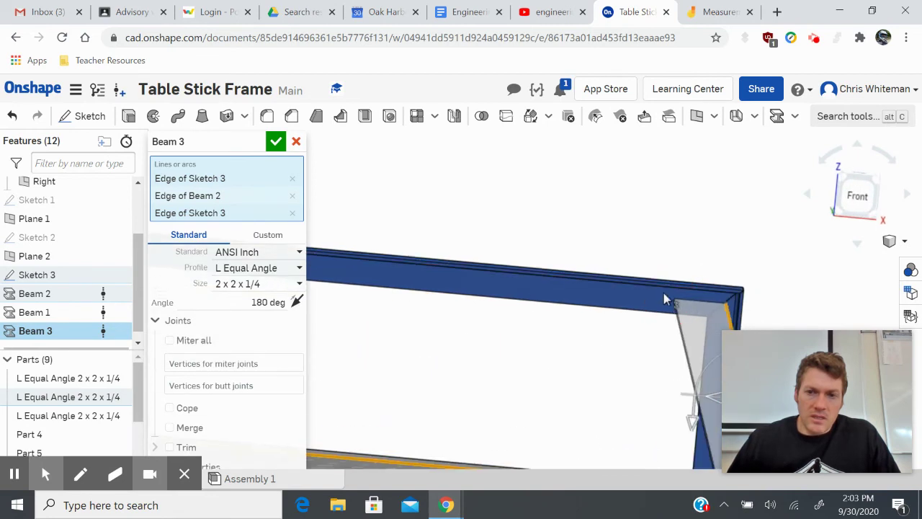
pyautogui.scroll(-10, 638, 289)
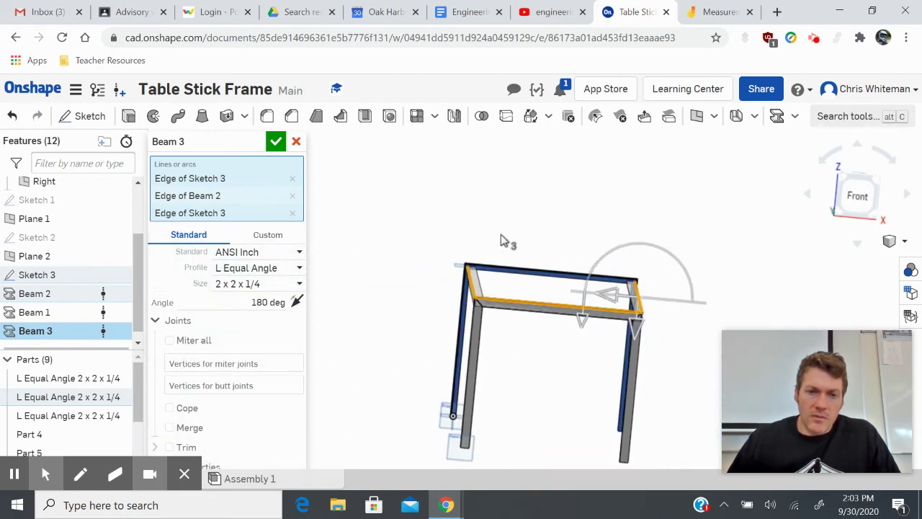
pyautogui.click(276, 141)
# Step: Examine the table frame and its corner joints up close and from several sides
pyautogui.moveTo(612, 293); pyautogui.dragTo(586, 295, button='right')
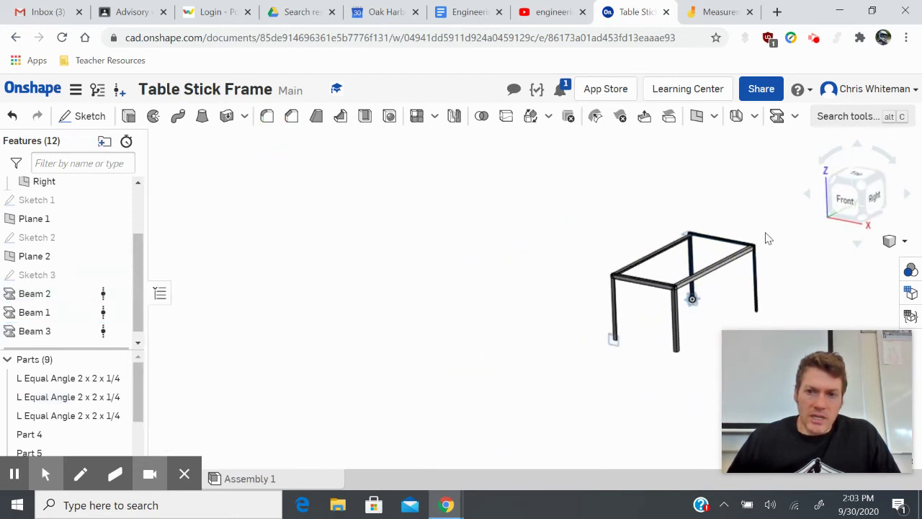
pyautogui.scroll(10, 720, 245)
pyautogui.scroll(-10, 717, 317)
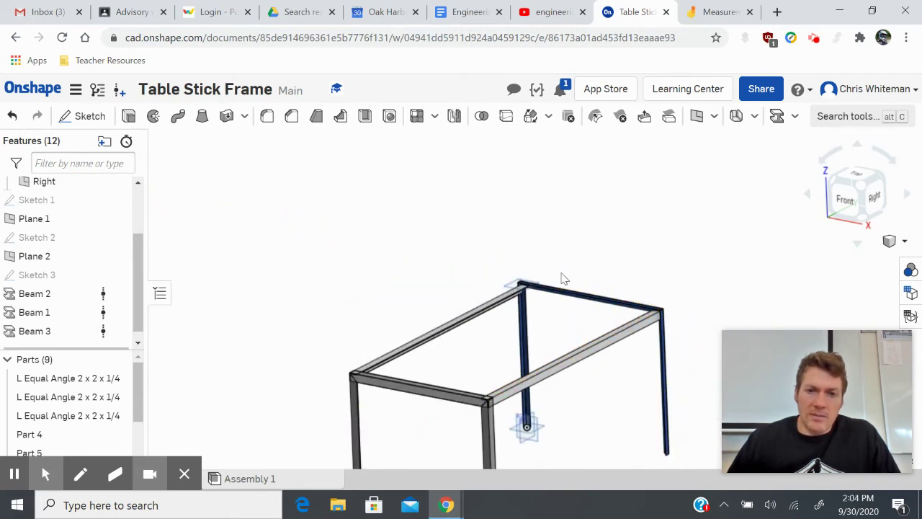
pyautogui.scroll(-3, 567, 275)
pyautogui.moveTo(518, 202); pyautogui.dragTo(569, 304, button='right')
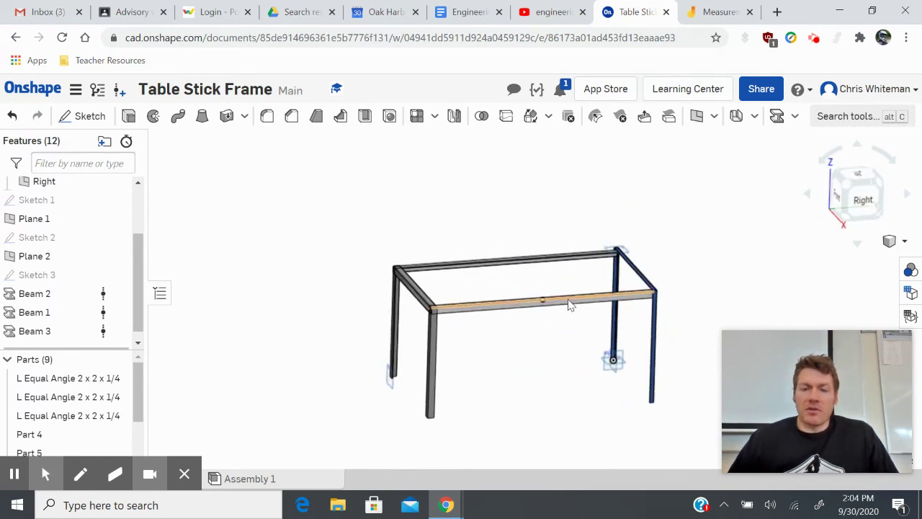
pyautogui.moveTo(535, 301); pyautogui.dragTo(511, 273, button='right')
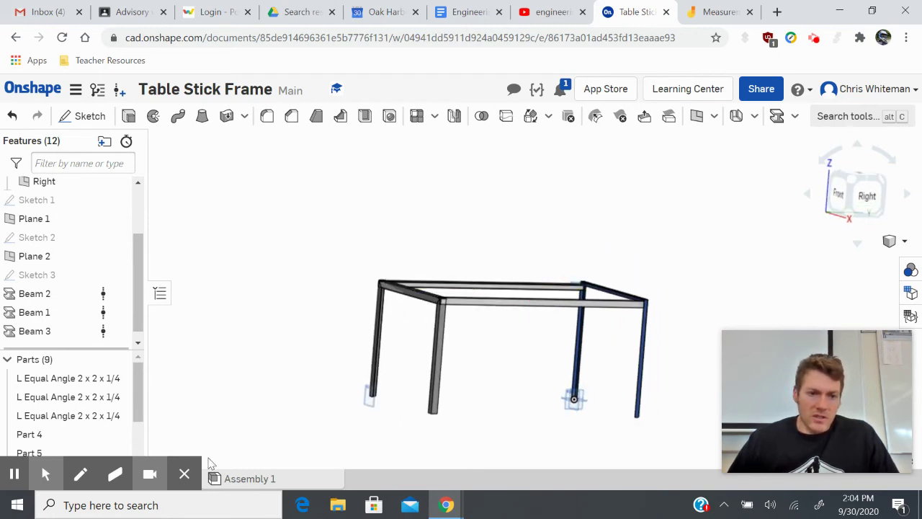
# Step: Create a drawing in the document from the ANSI_A_INCH.dwt template with no views
pyautogui.moveTo(181, 475)
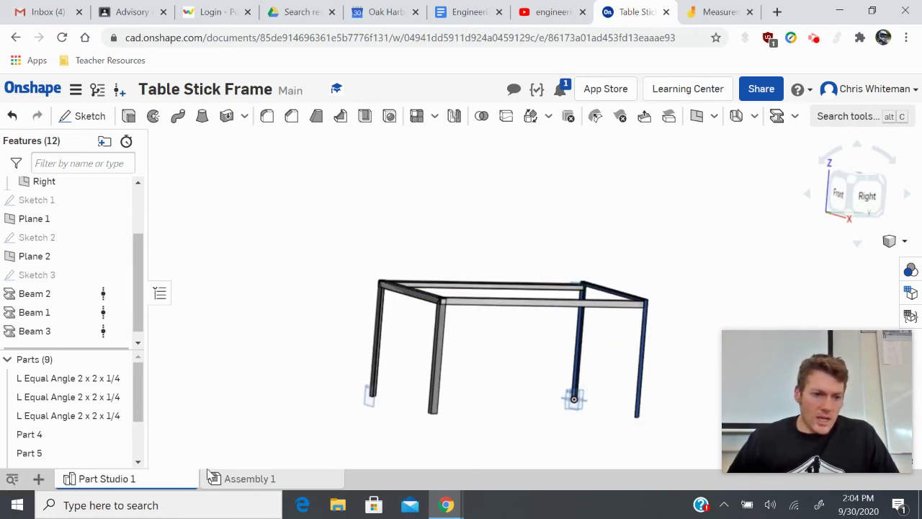
pyautogui.click(40, 479)
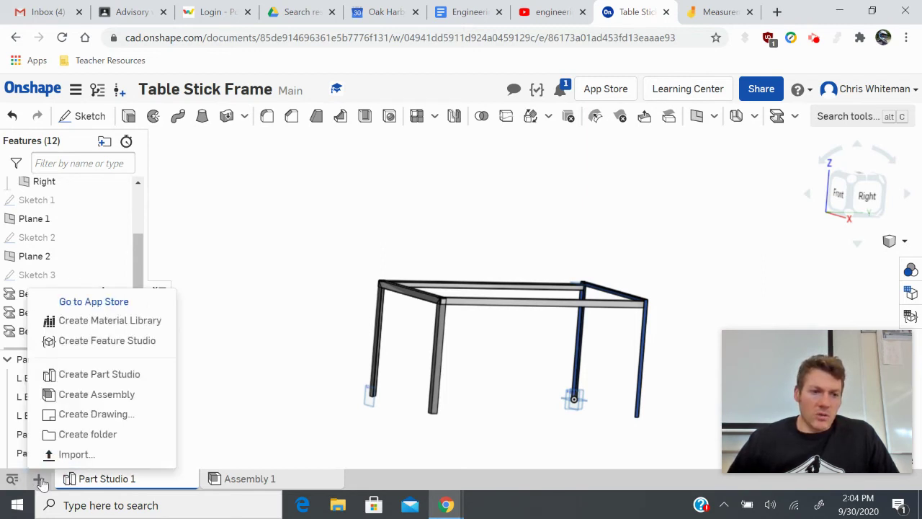
pyautogui.rightClick(125, 486)
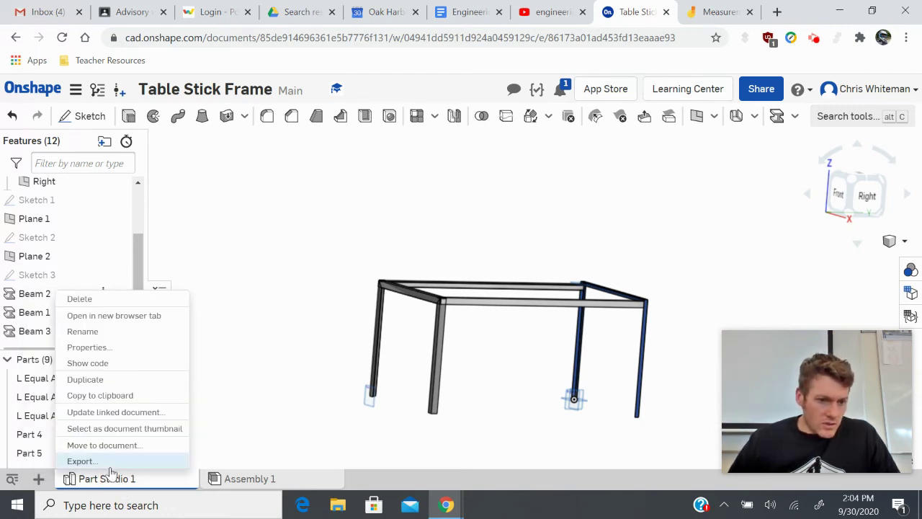
pyautogui.click(39, 479)
pyautogui.click(38, 478)
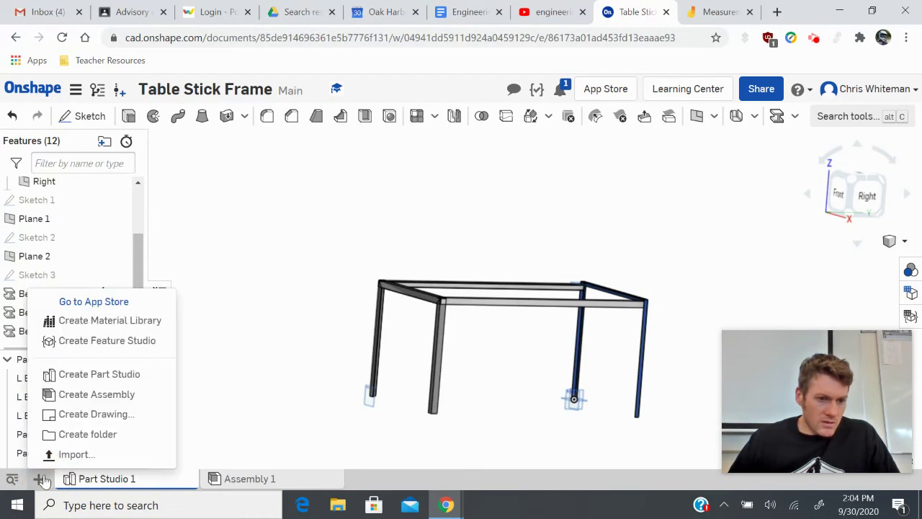
pyautogui.click(84, 416)
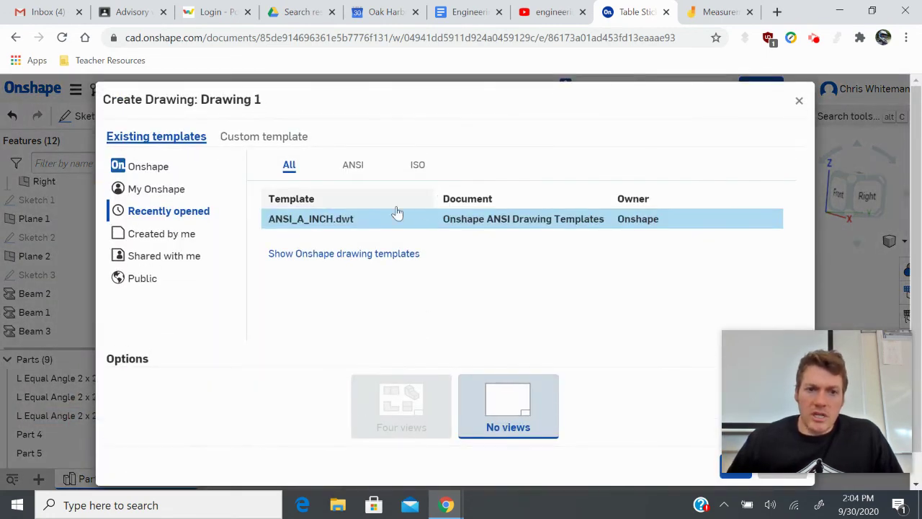
pyautogui.click(342, 255)
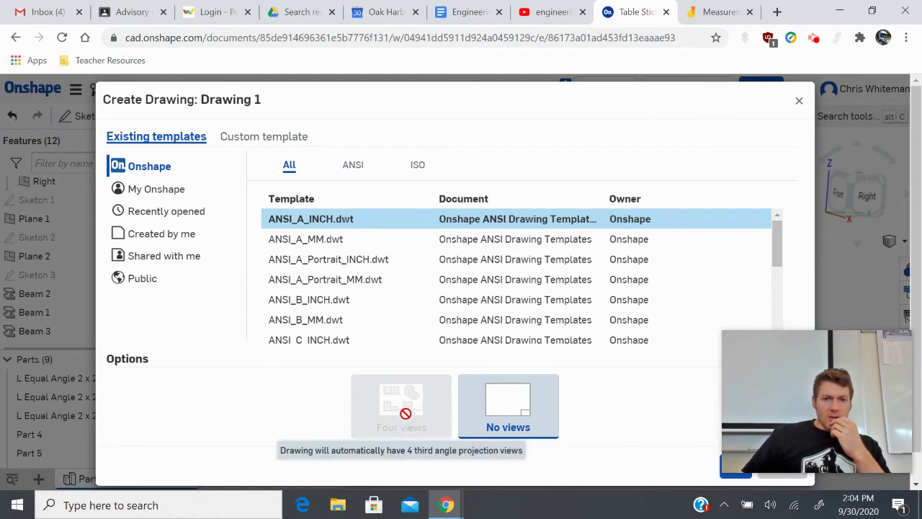
pyautogui.click(535, 424)
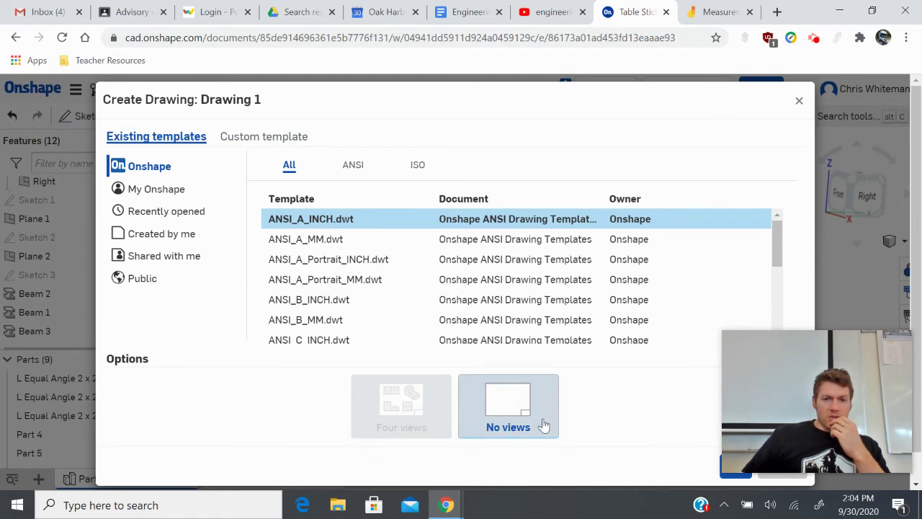
pyautogui.scroll(-1, 617, 412)
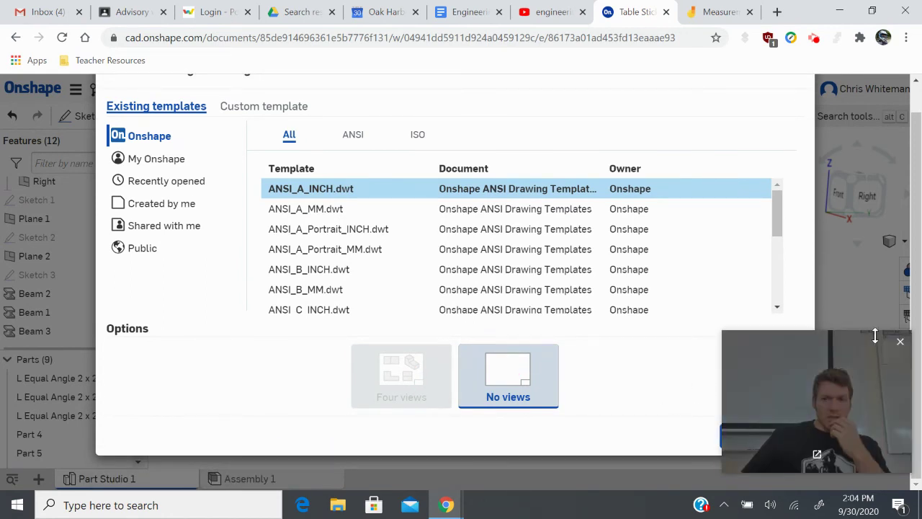
pyautogui.moveTo(857, 334); pyautogui.dragTo(857, 335)
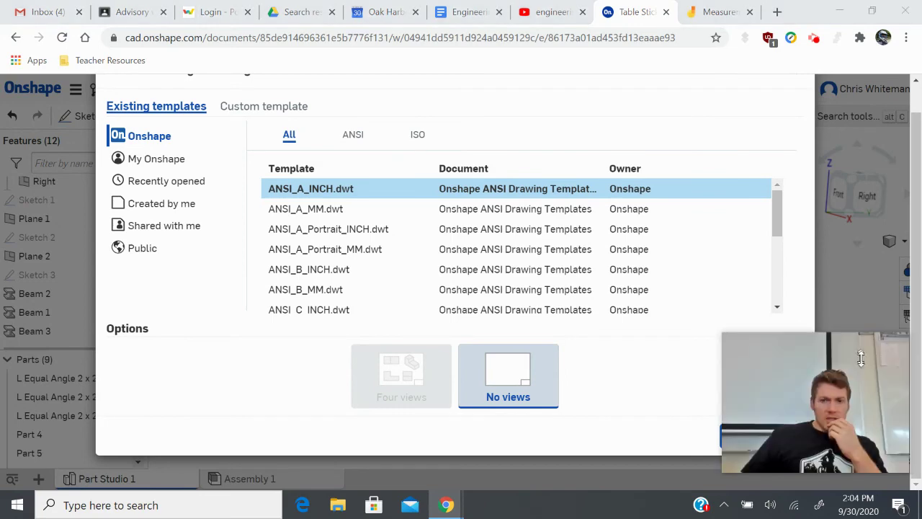
pyautogui.click(721, 435)
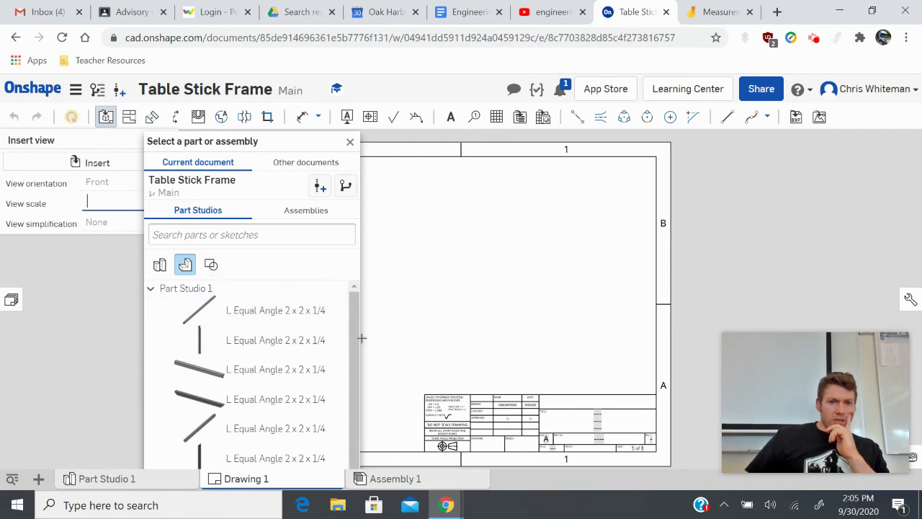
# Step: Insert a front view of the whole Part Studio 1 on the lower sheet and project a side view beside it
pyautogui.moveTo(354, 332); pyautogui.dragTo(373, 328)
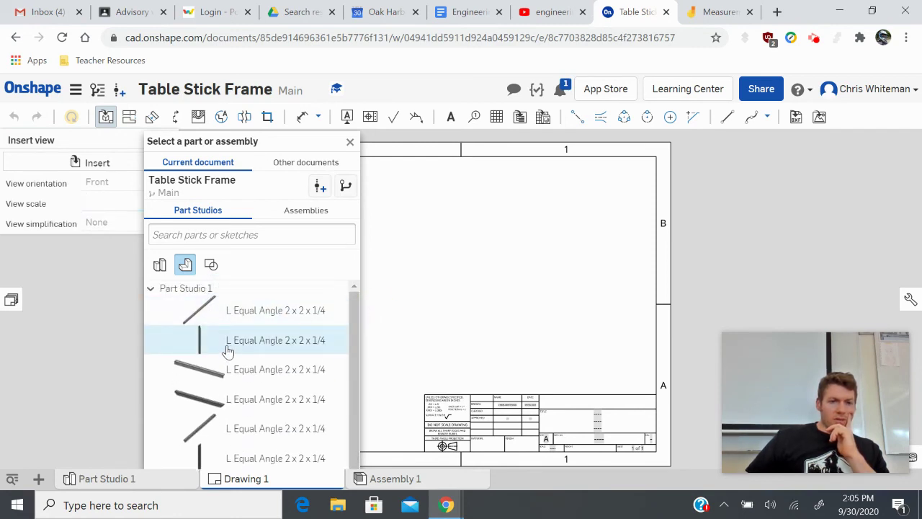
pyautogui.click(160, 265)
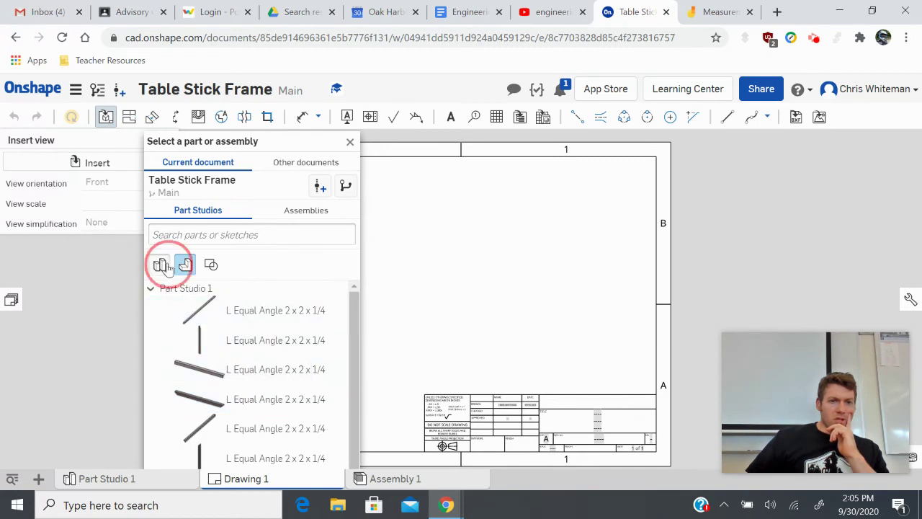
pyautogui.click(224, 294)
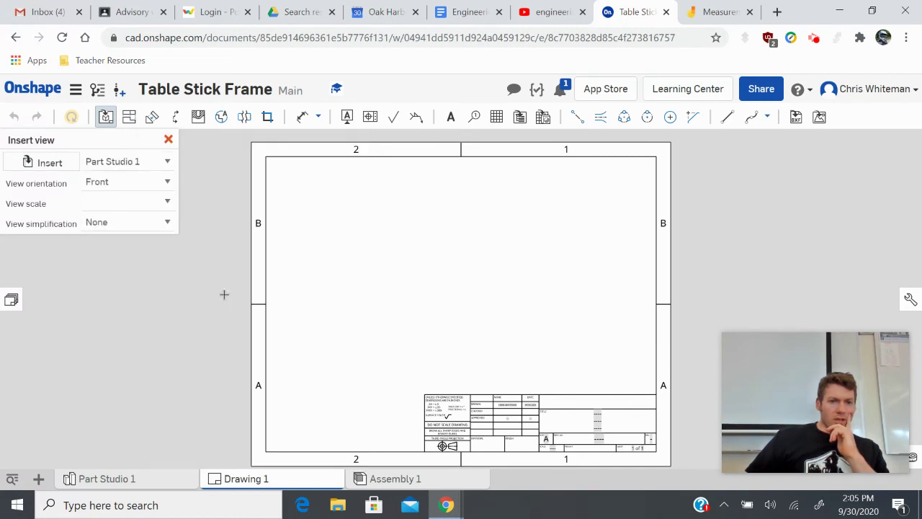
pyautogui.click(372, 336)
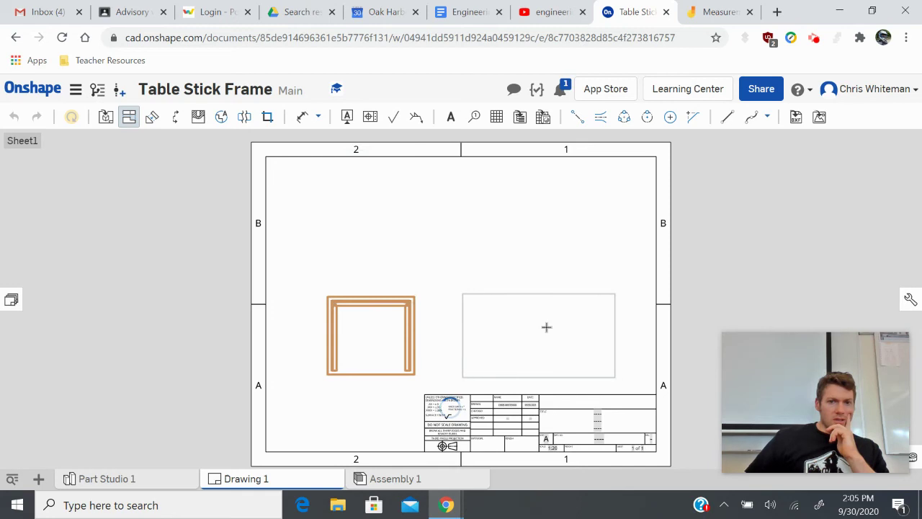
pyautogui.click(552, 330)
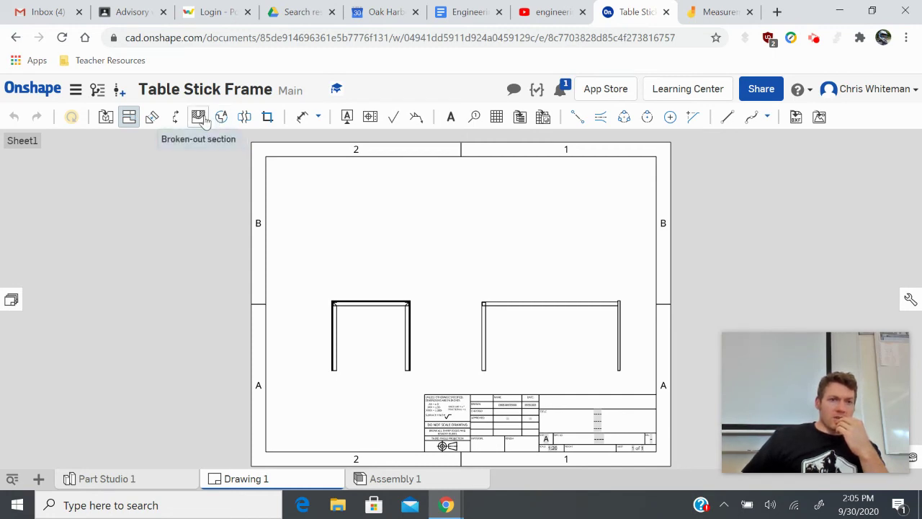
# Step: Try a horizontal section view cut through the legs of the front view, placed above it, and undo it
pyautogui.click(175, 117)
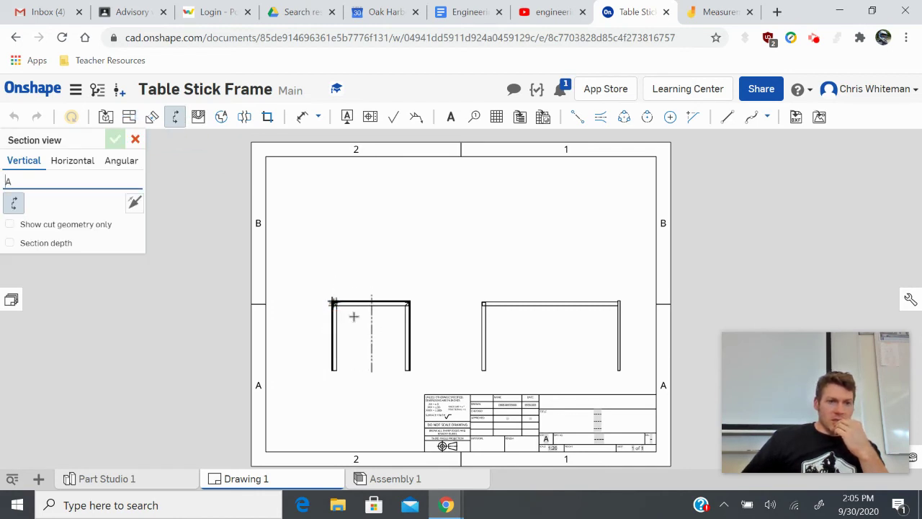
pyautogui.click(73, 160)
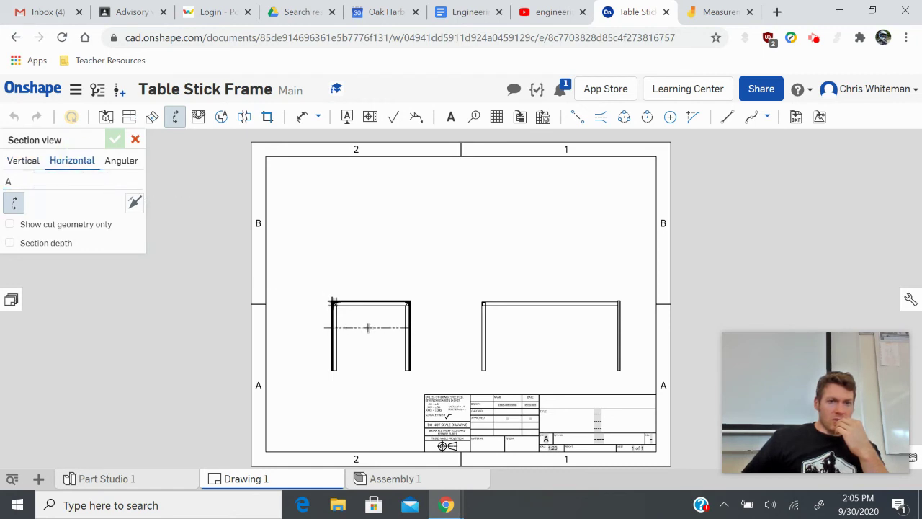
pyautogui.click(368, 324)
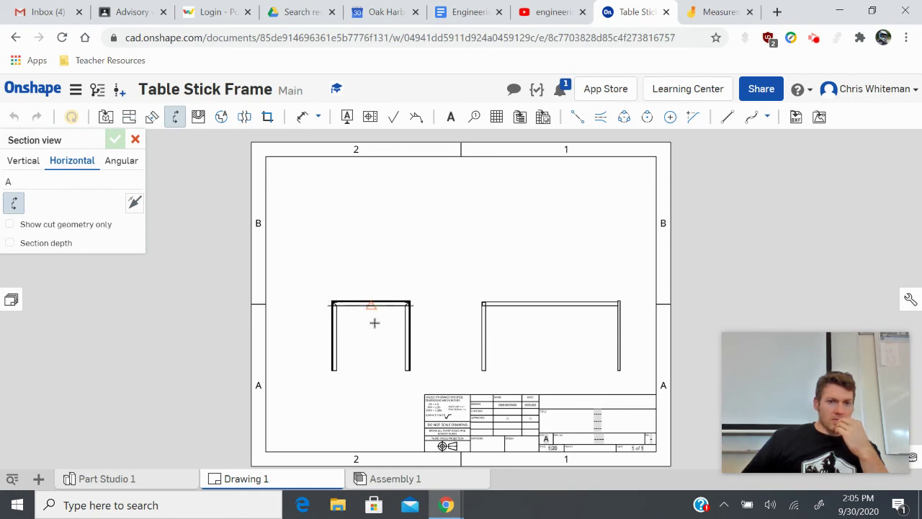
pyautogui.click(330, 325)
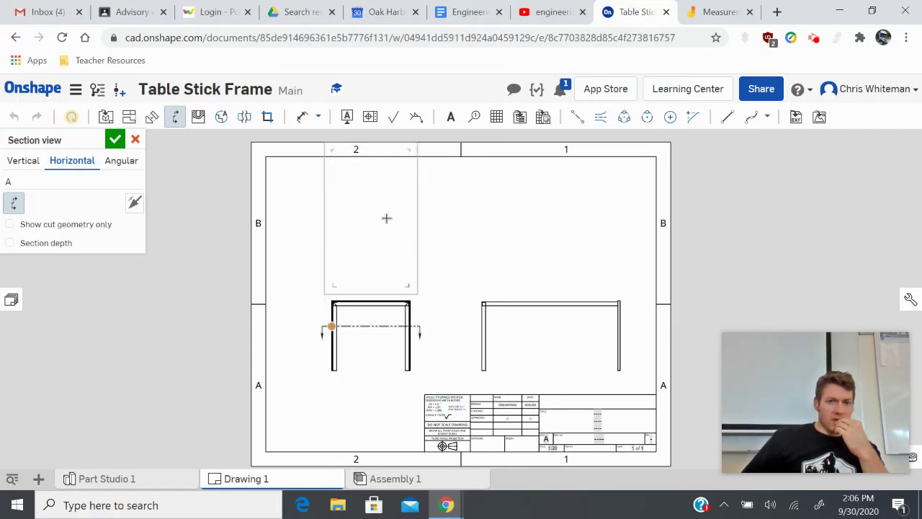
pyautogui.click(386, 221)
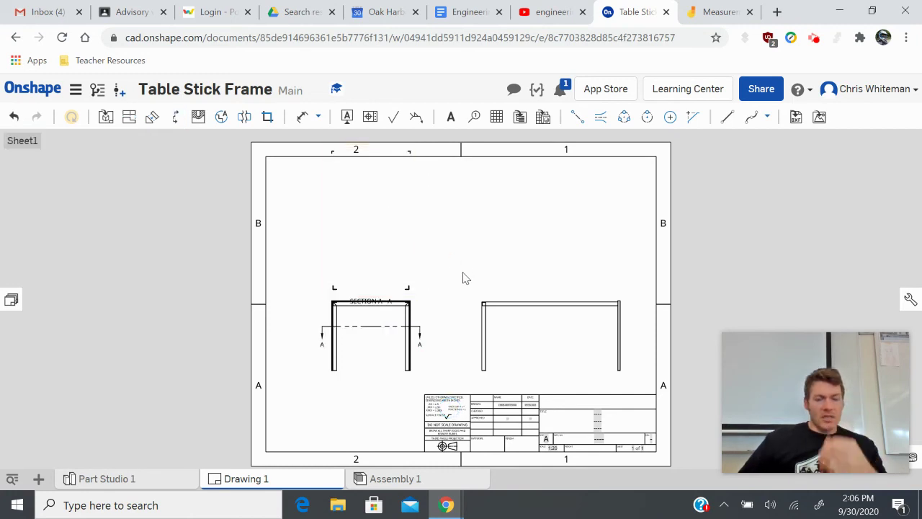
pyautogui.hotkey('ctrl', 'z')
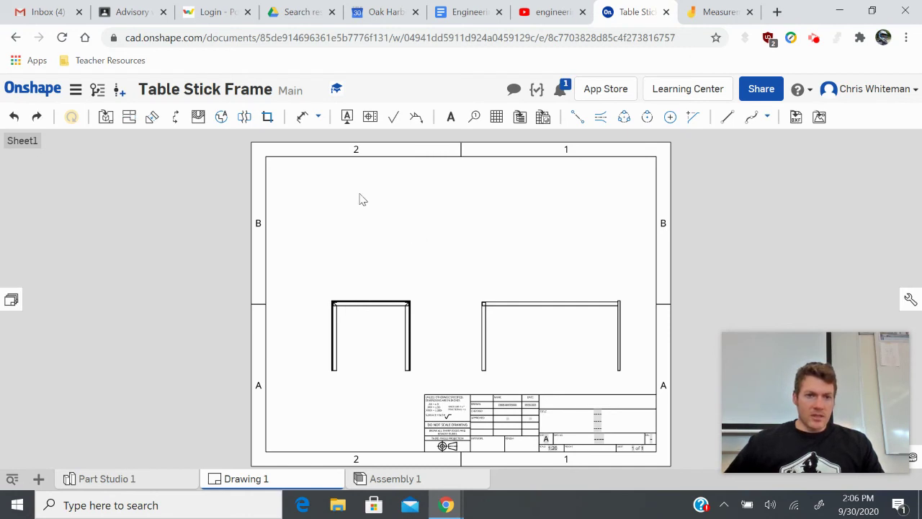
# Step: Add a 1:10 detail view of the front view's upper right corner joint and place it above the front view
pyautogui.click(222, 121)
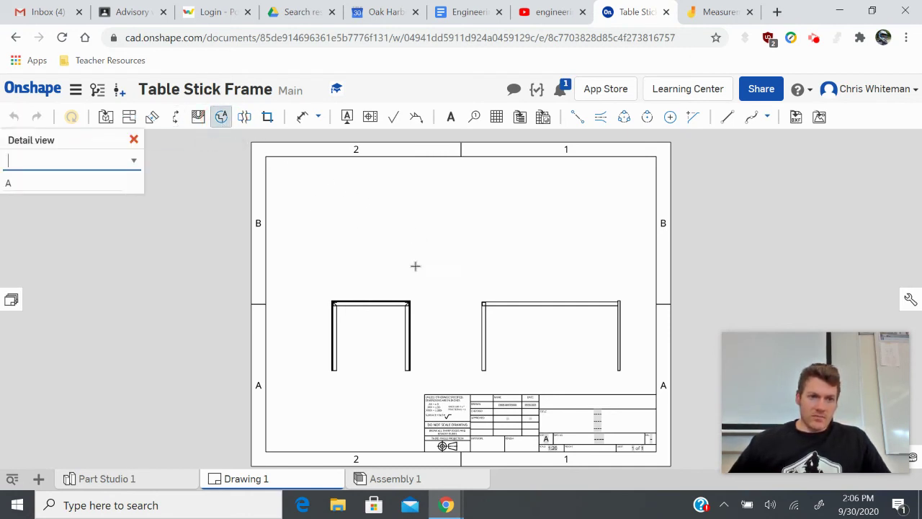
pyautogui.click(408, 301)
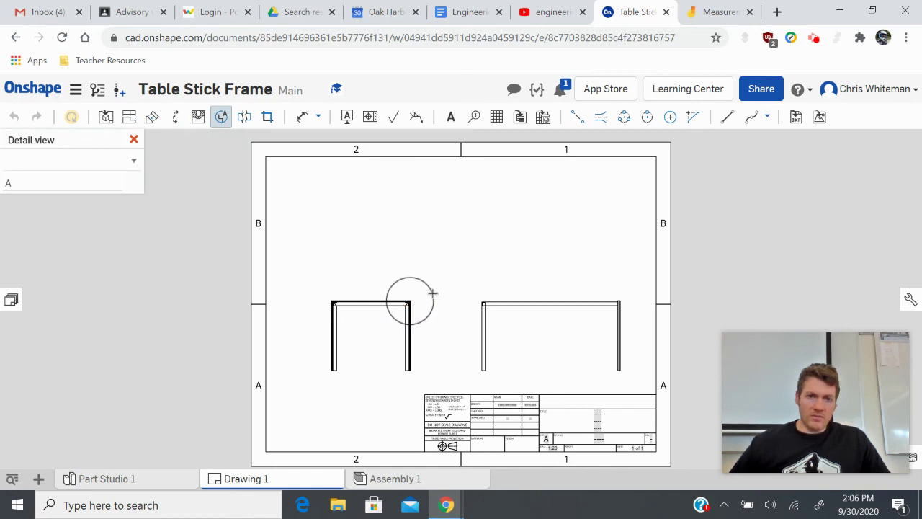
pyautogui.click(423, 294)
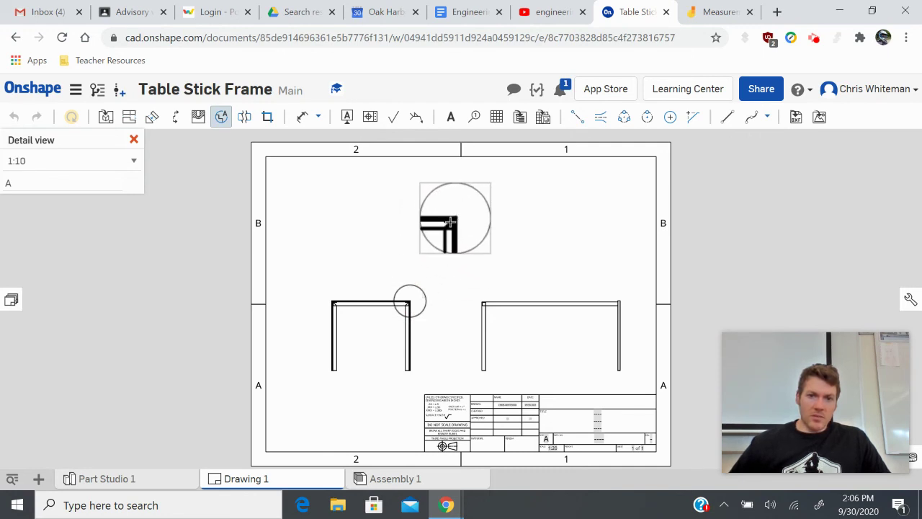
pyautogui.click(371, 215)
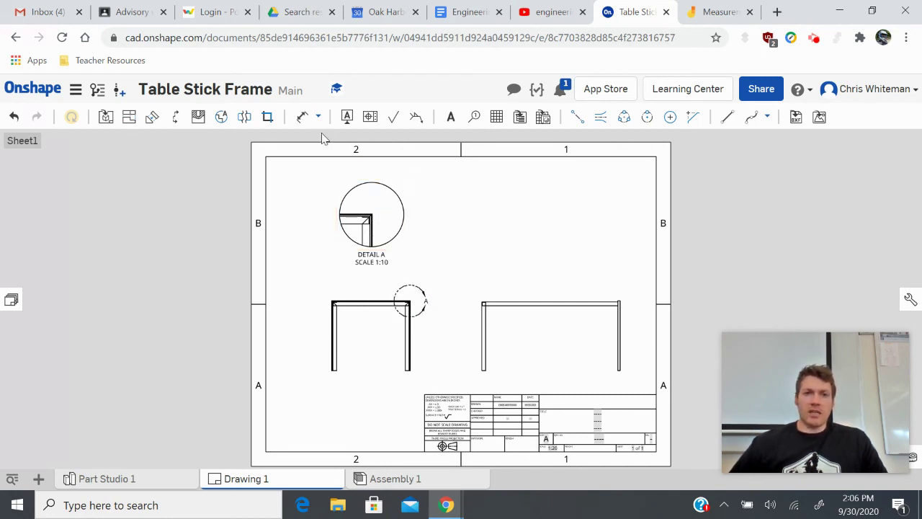
# Step: Dimension the leg height in the front view and the top rail's length in the side view
pyautogui.click(302, 116)
pyautogui.click(328, 317)
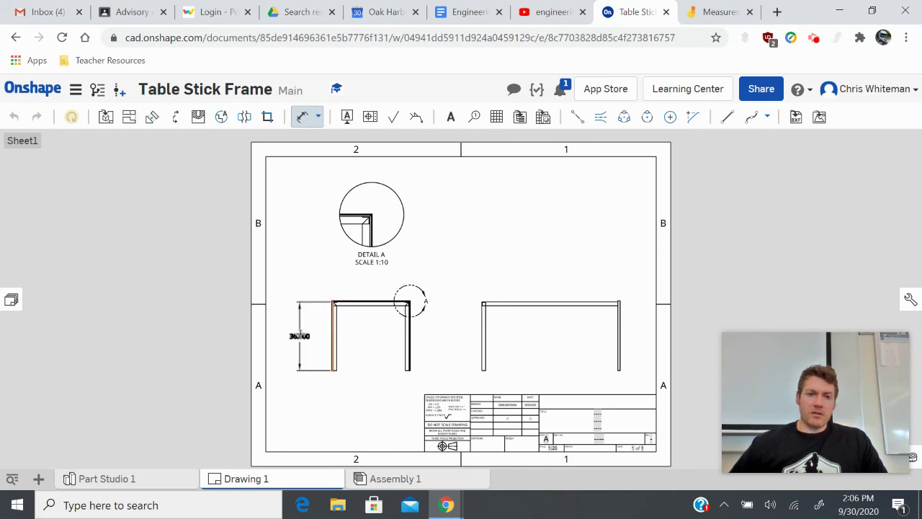
pyautogui.click(300, 334)
pyautogui.click(542, 301)
pyautogui.click(551, 268)
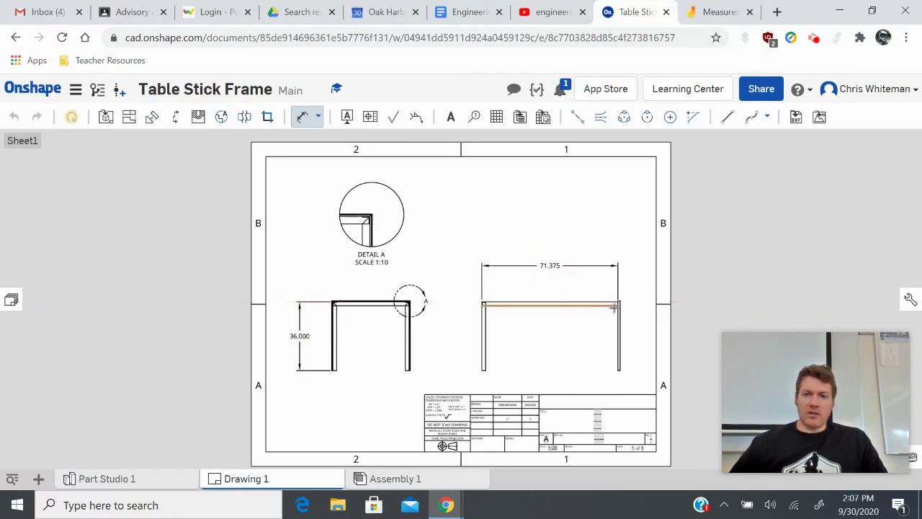
# Step: Dimension the overall length between the outer leg edges below the side view and finish dimensioning
pyautogui.click(480, 359)
pyautogui.click(619, 341)
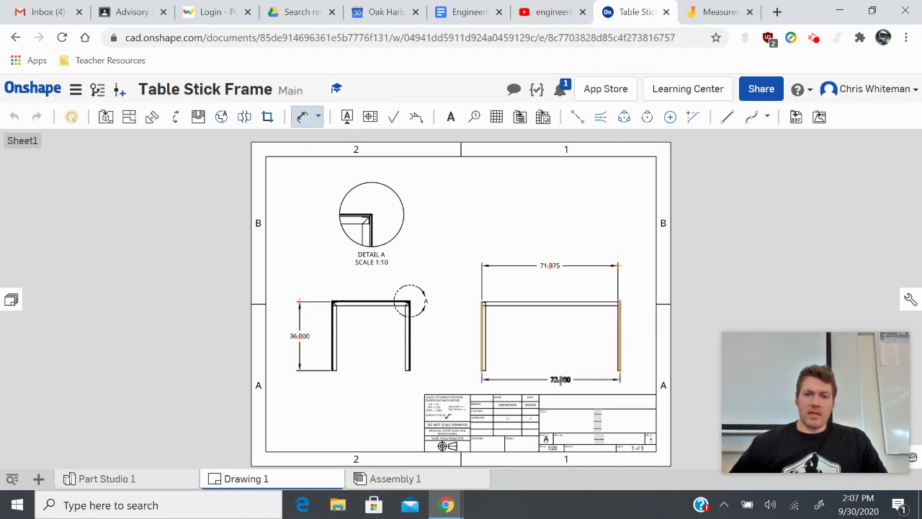
pyautogui.click(560, 379)
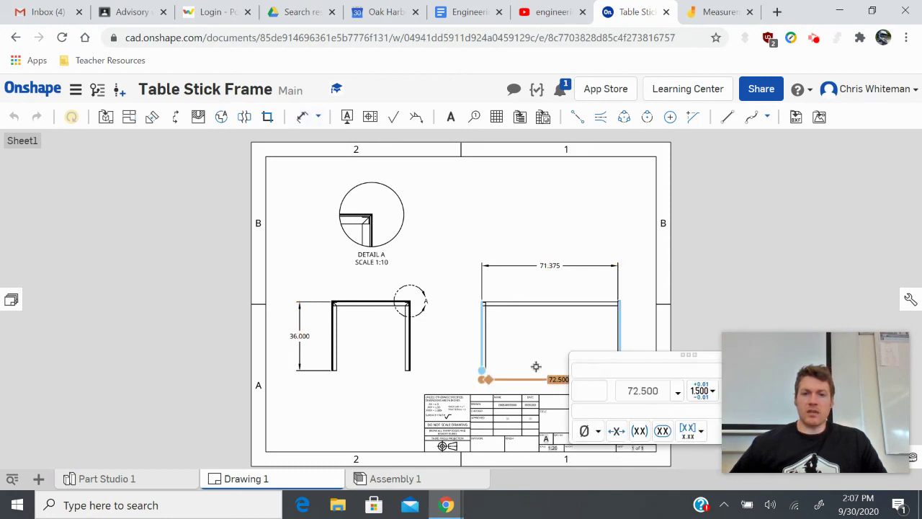
pyautogui.press('Escape')
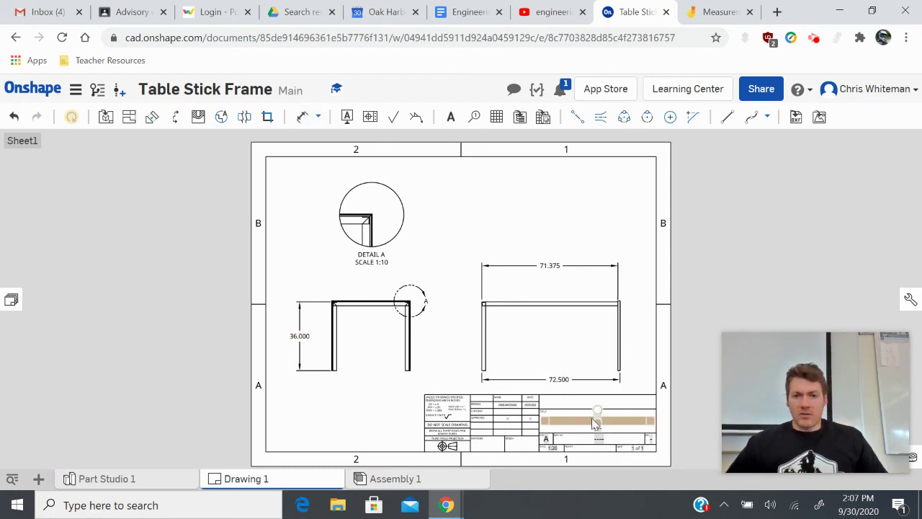
# Step: Add "Table Frame" to the title field of the title block
pyautogui.scroll(-4, 601, 426)
pyautogui.scroll(5, 600, 427)
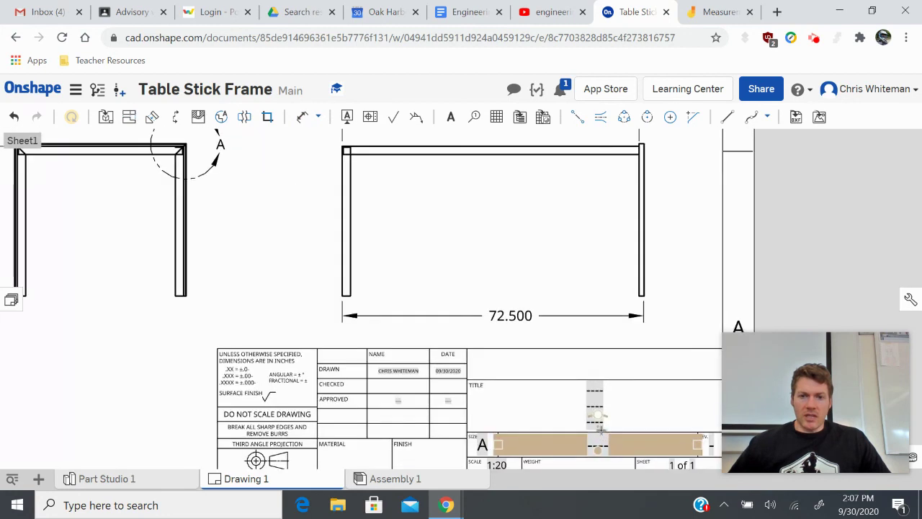
pyautogui.doubleClick(592, 393)
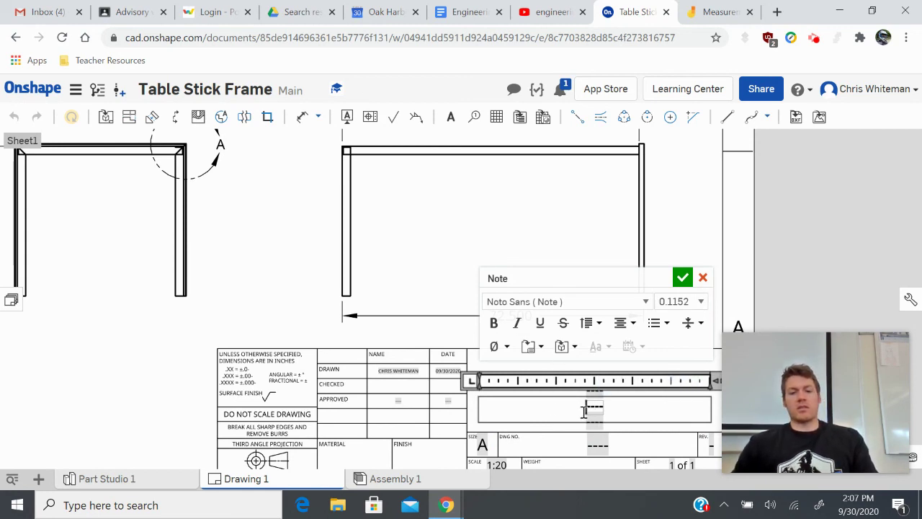
pyautogui.write('Table ')
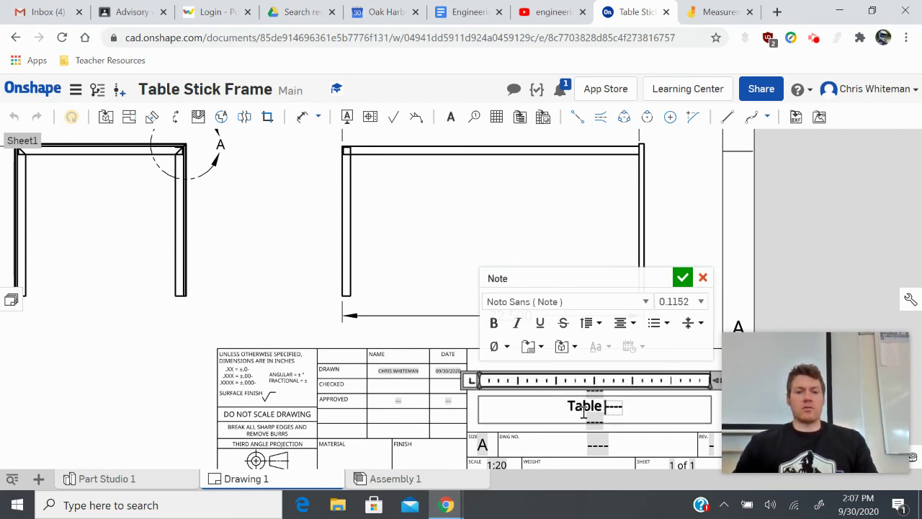
pyautogui.write('Frame')
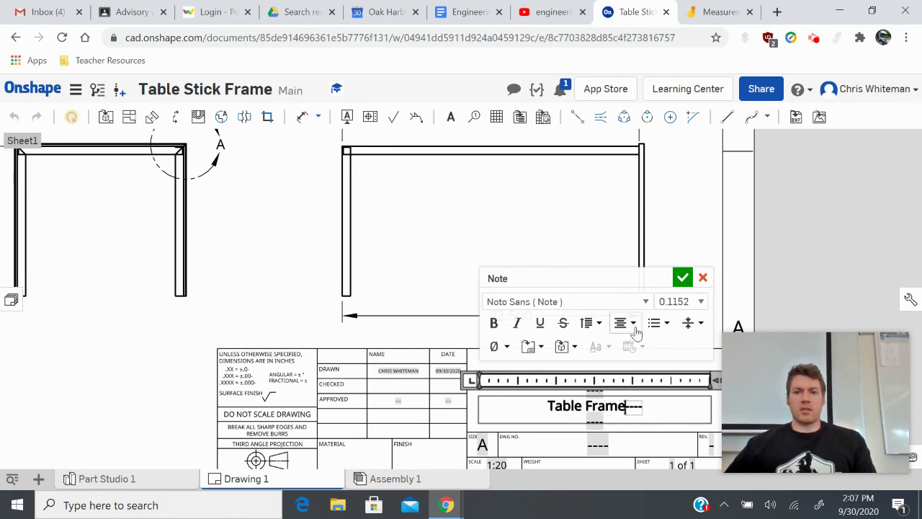
pyautogui.click(682, 277)
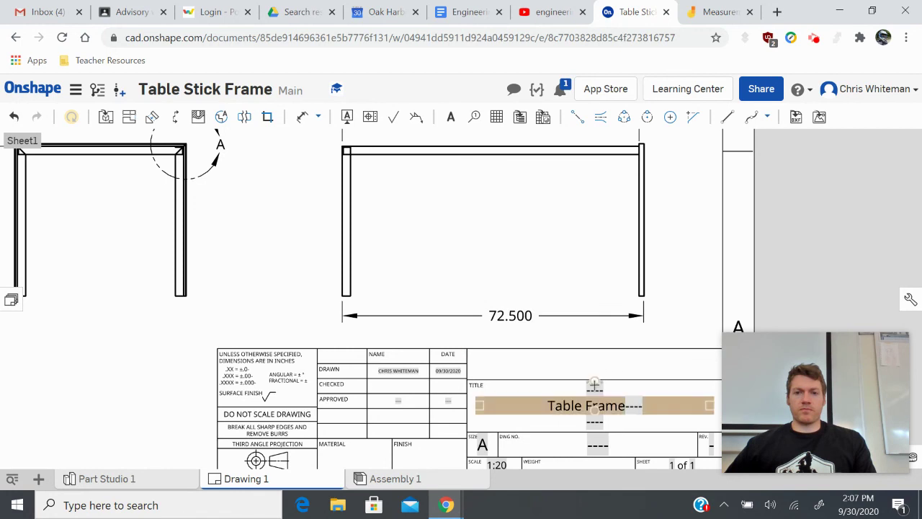
# Step: Add the drafter's name to the title block line directly above "Table Frame"
pyautogui.moveTo(595, 392); pyautogui.dragTo(593, 368)
pyautogui.doubleClick(593, 366)
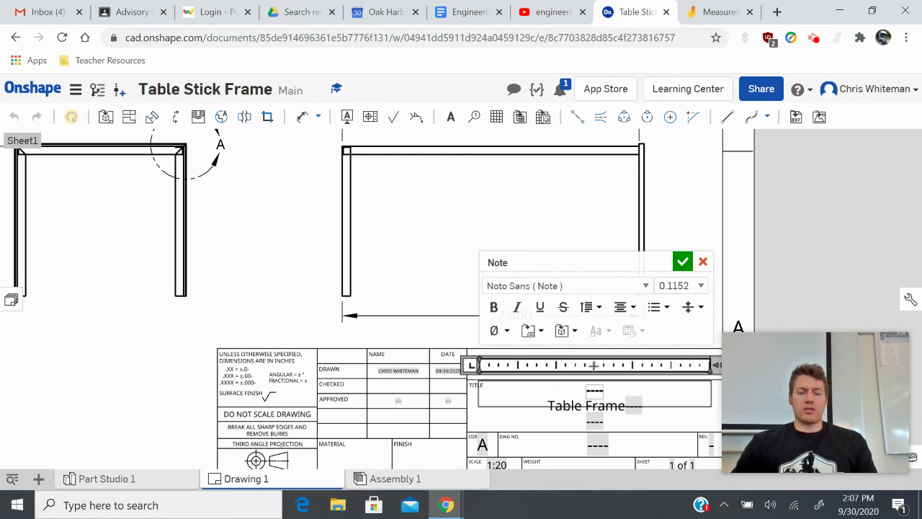
pyautogui.write('C Whiteman')
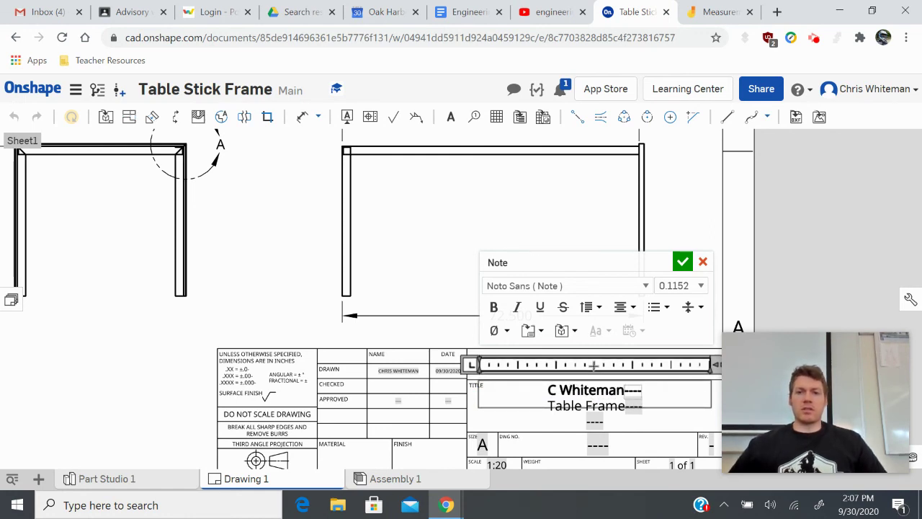
pyautogui.click(682, 262)
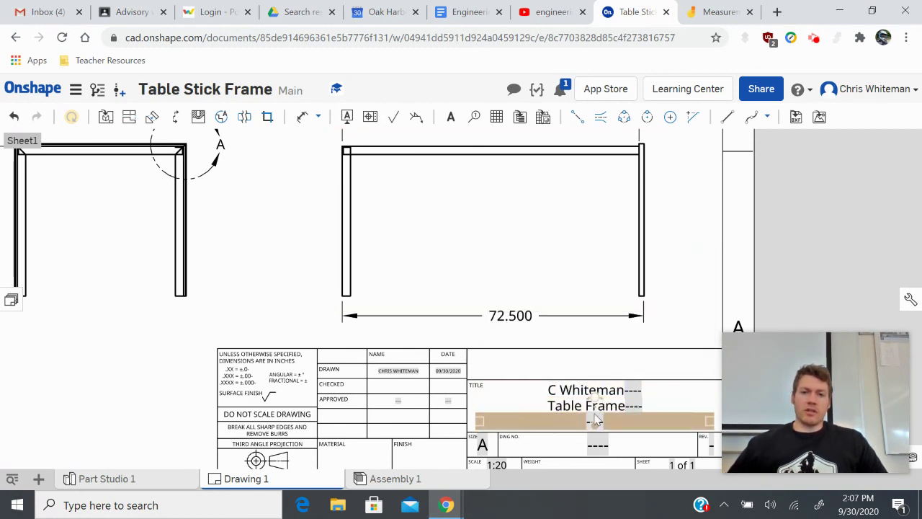
# Step: Enter "Rev 0" in the drawing number field of the title block
pyautogui.doubleClick(598, 445)
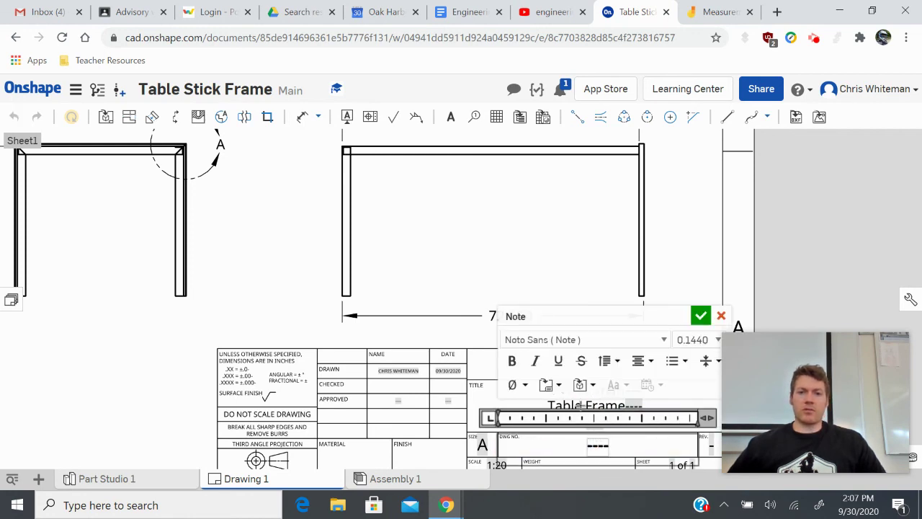
pyautogui.write('Rev ')
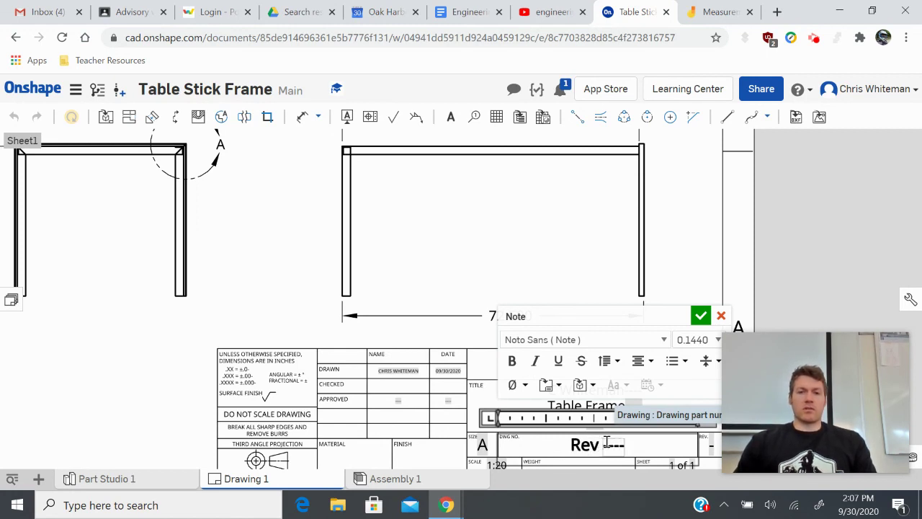
pyautogui.write('0')
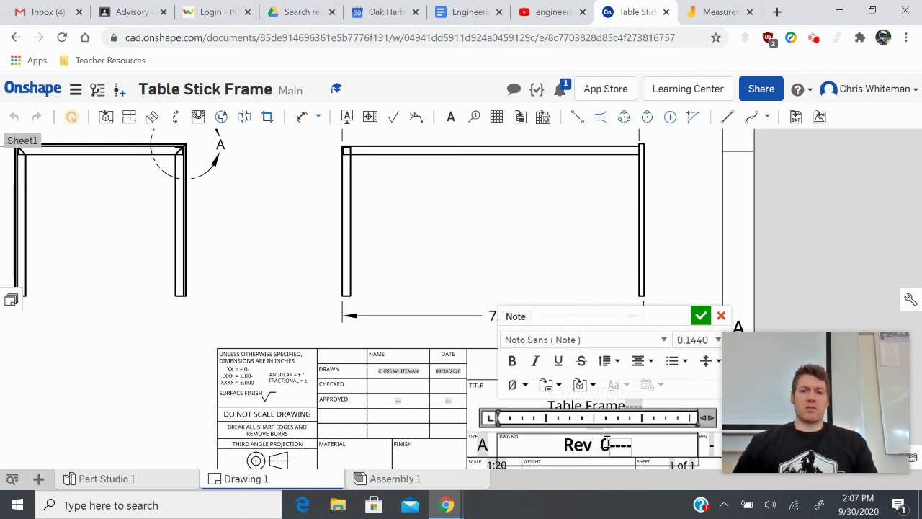
pyautogui.click(700, 315)
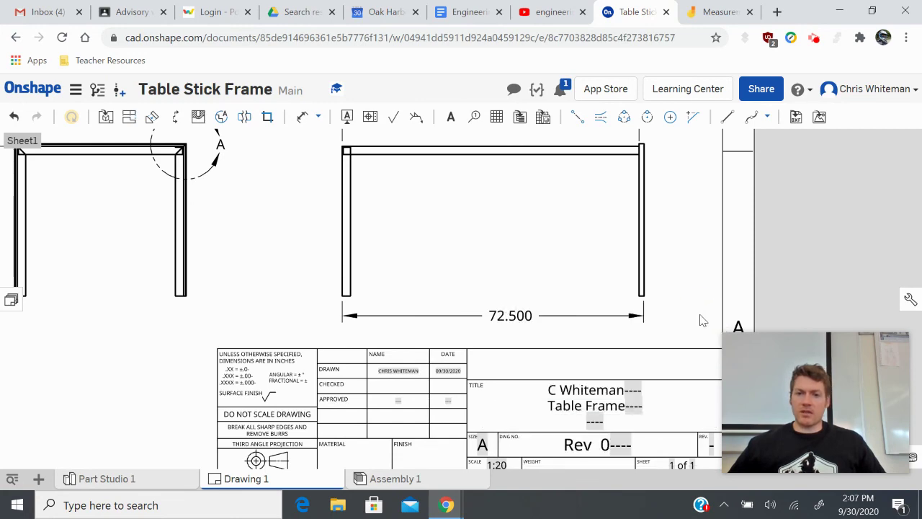
# Step: Review the whole drawing sheet, including the views, detail, dimensions and title block
pyautogui.scroll(-5, 648, 214)
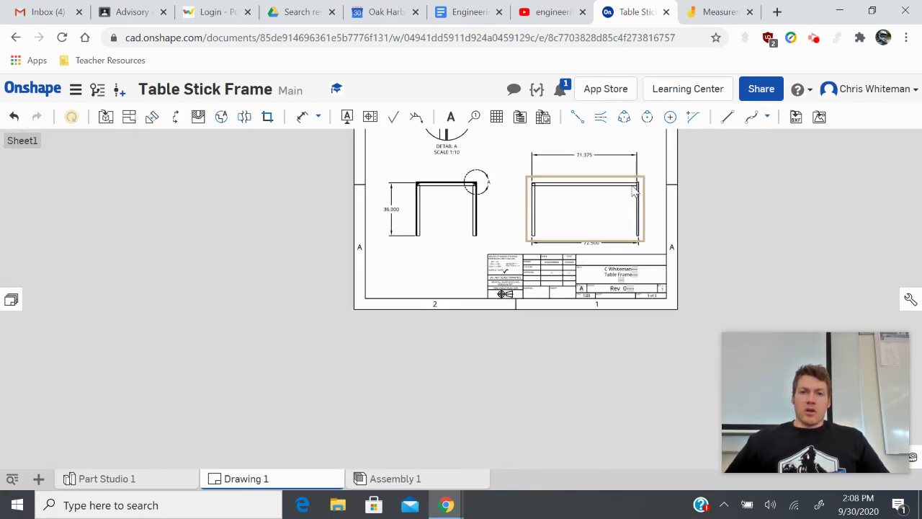
pyautogui.scroll(3, 580, 170)
pyautogui.scroll(-3, 570, 160)
pyautogui.scroll(2, 494, 326)
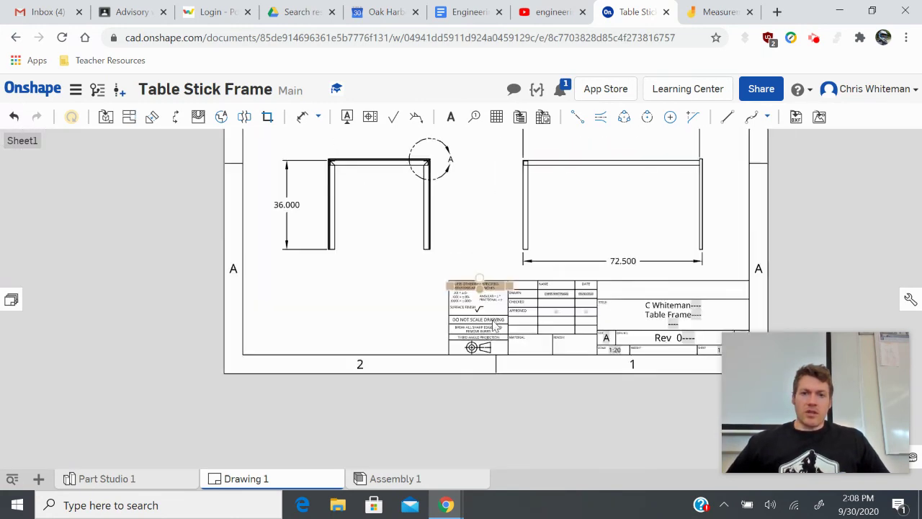
pyautogui.scroll(-4, 494, 326)
pyautogui.scroll(1, 538, 181)
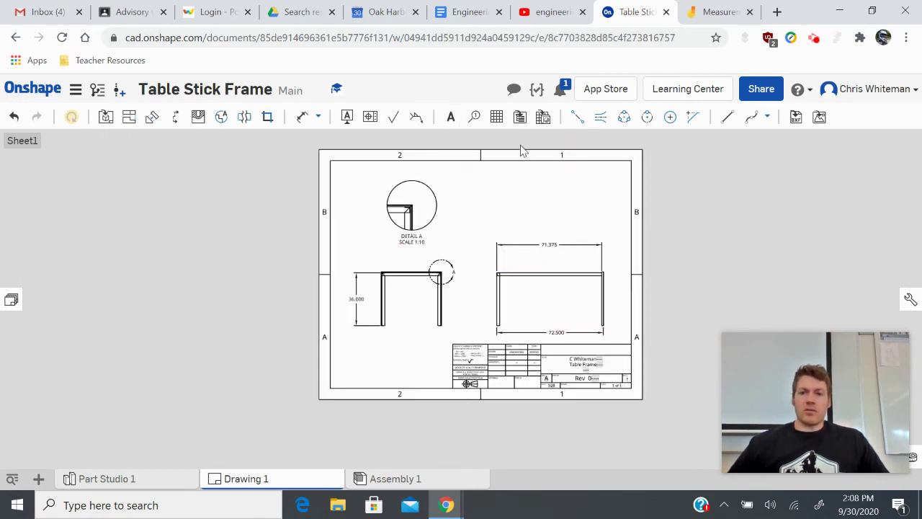
pyautogui.scroll(1, 525, 137)
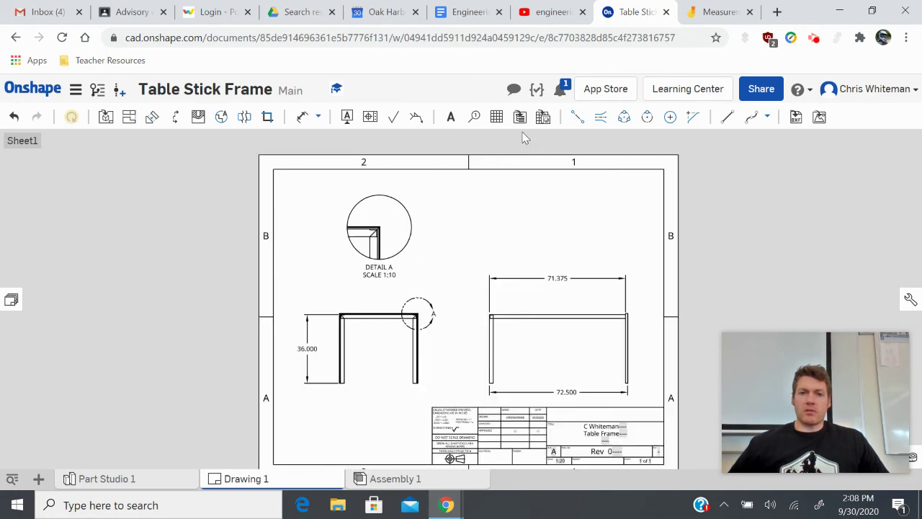
pyautogui.moveTo(799, 335)
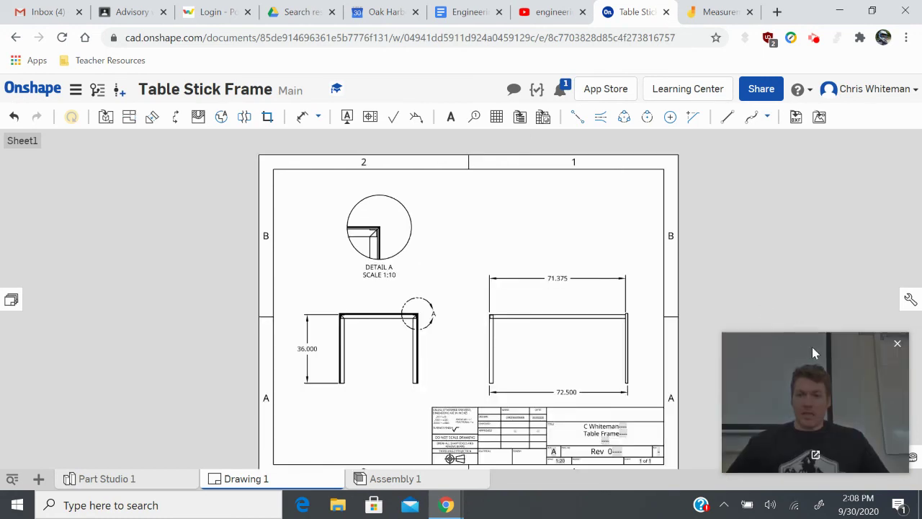